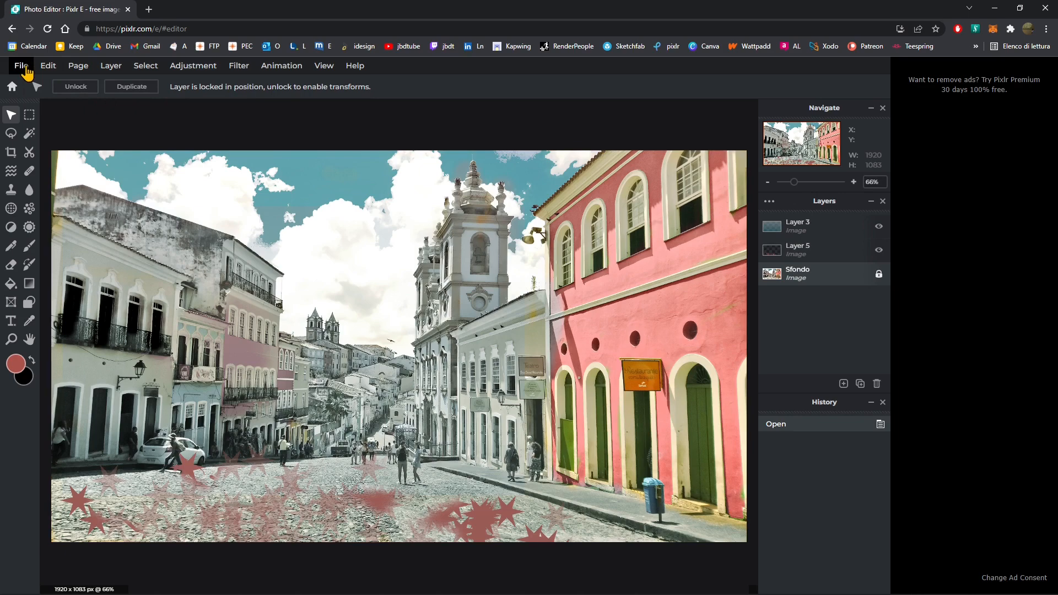
Open the image DSC_6601 from the Foto e Video folder, pre-resized to Full HD at 1920 x 1083.
left_click(12, 86)
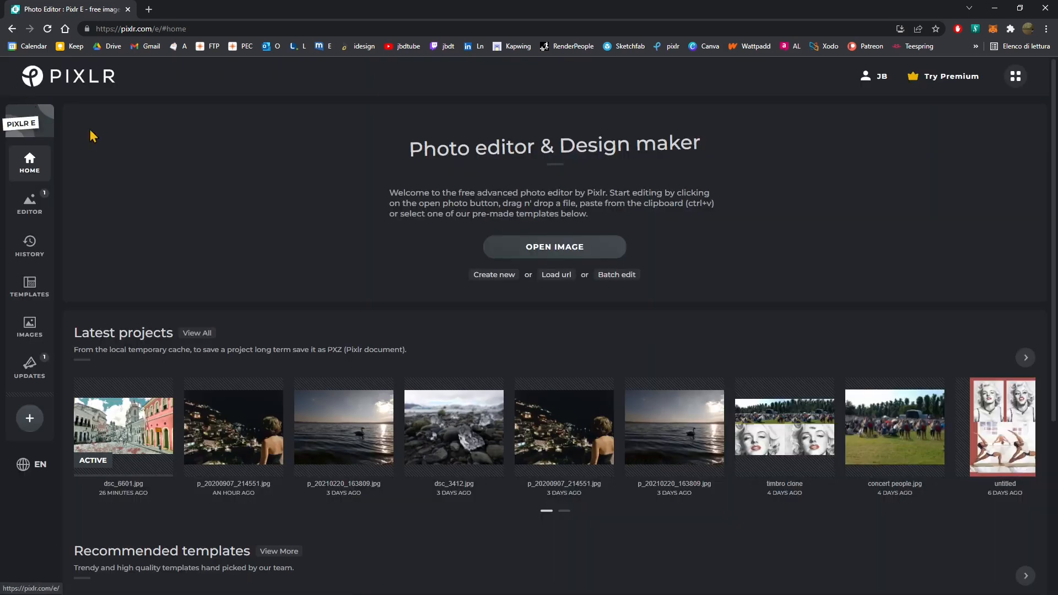
left_click(568, 247)
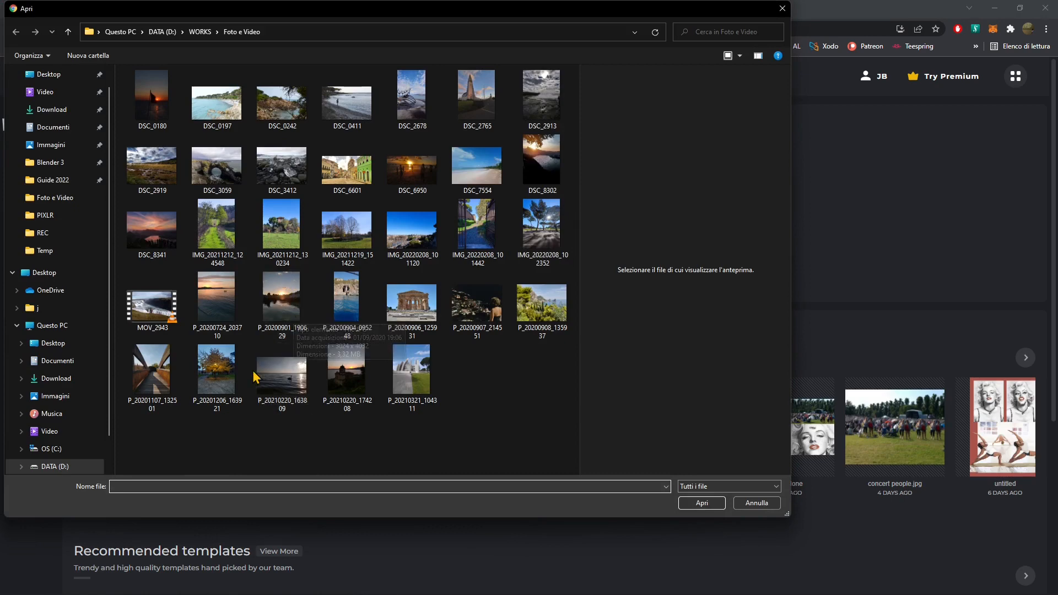
left_click(337, 190)
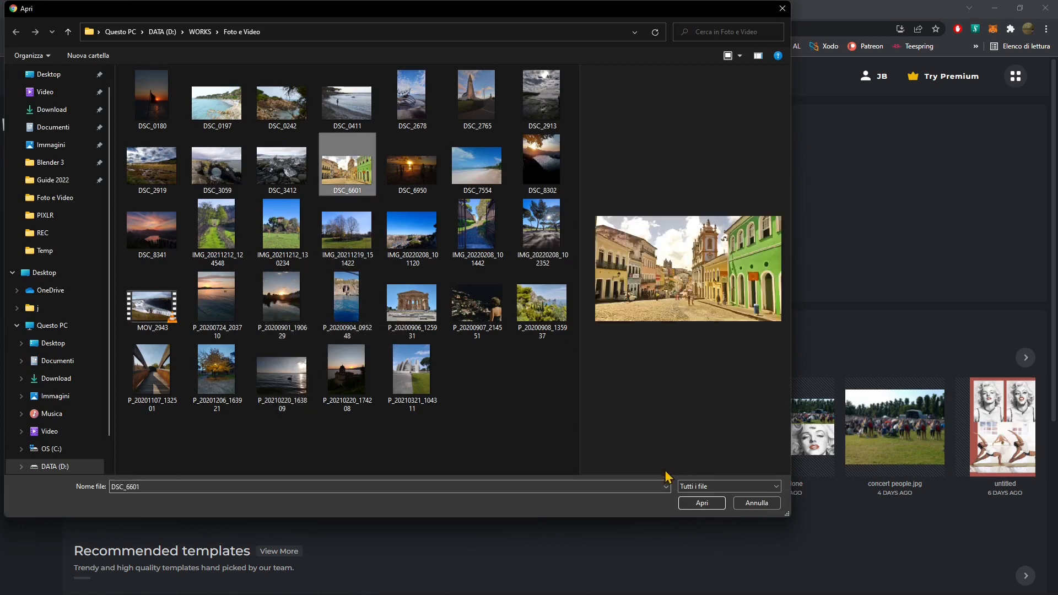
left_click(699, 500)
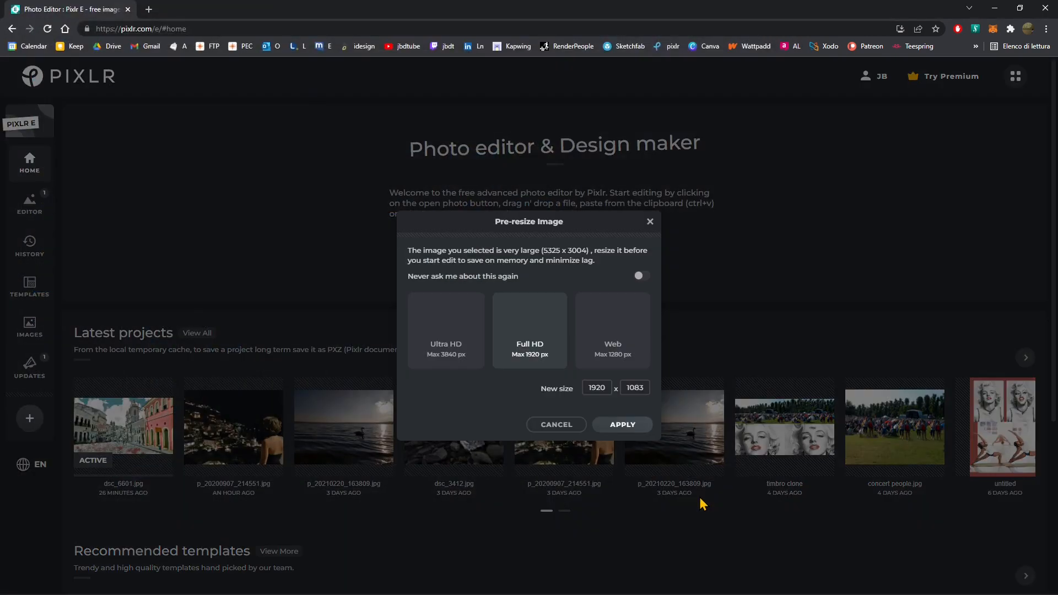
left_click(617, 425)
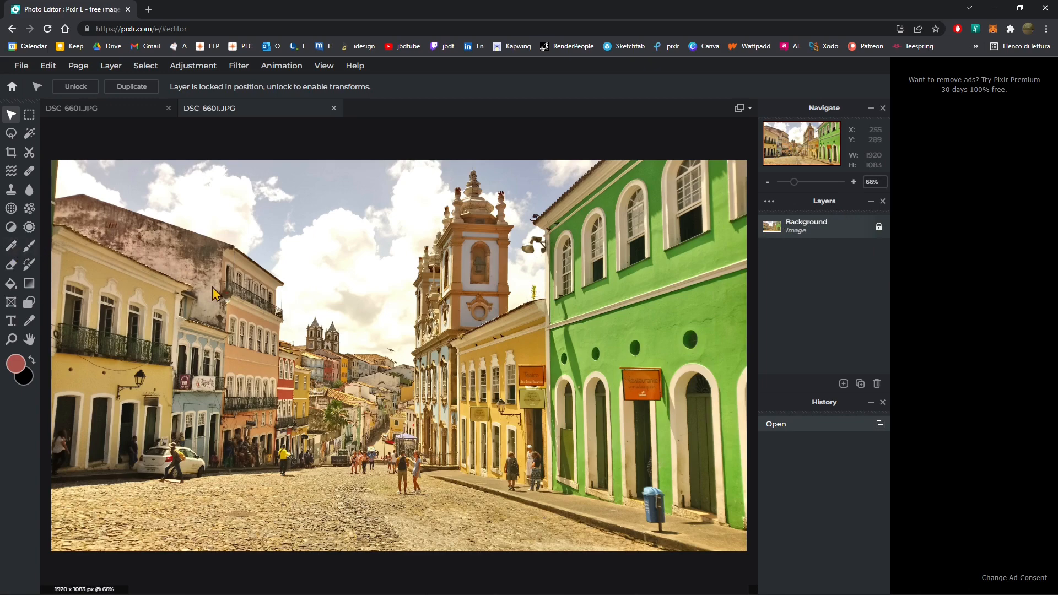
With the Draw tool in the Shaded variant at size 9, draw a zigzag stroke on the cobblestones of the background layer.
left_click(12, 248)
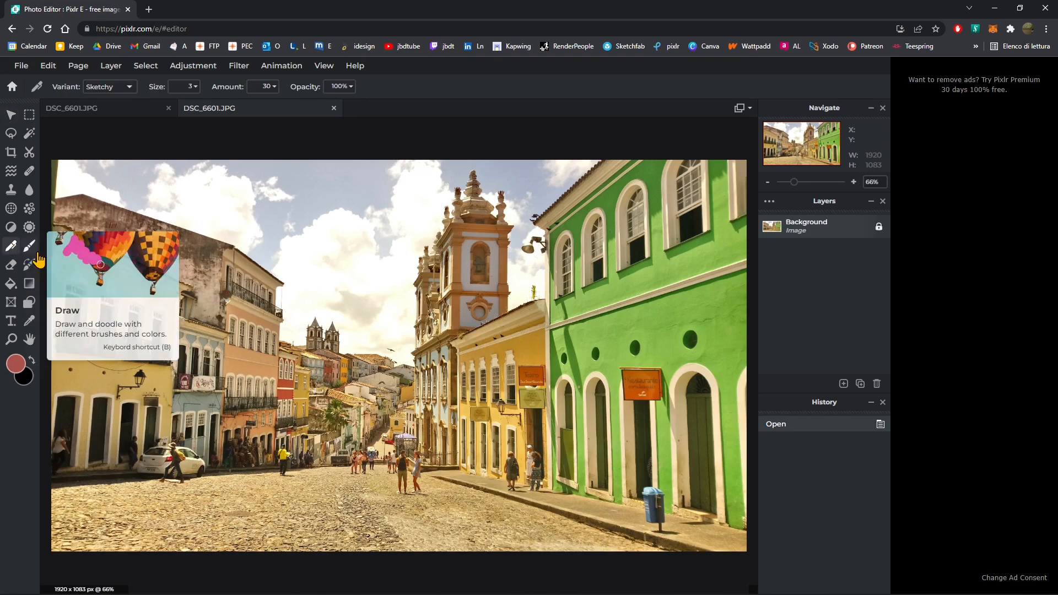
left_click(103, 87)
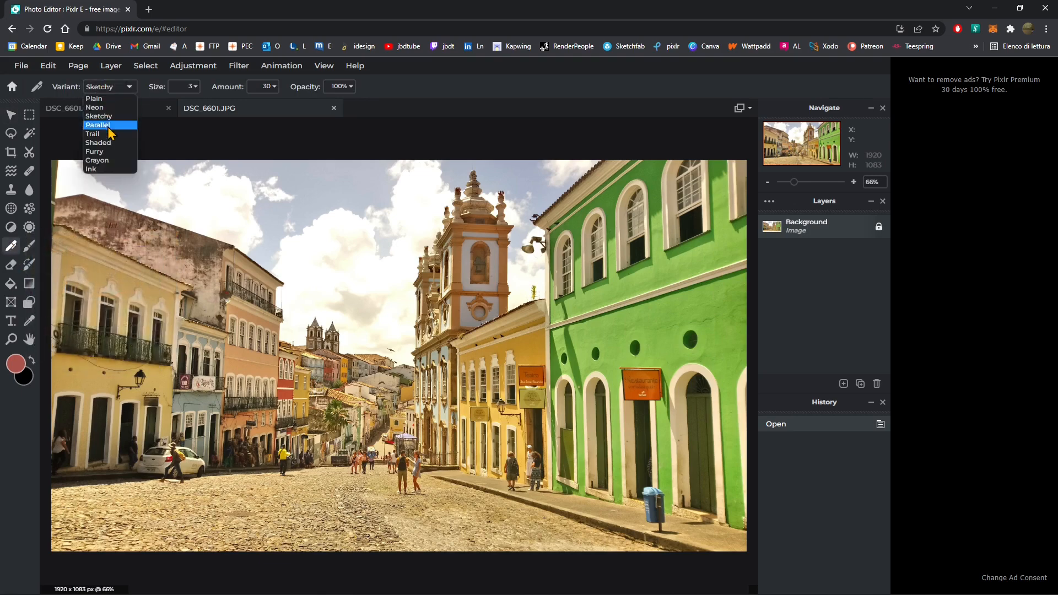
left_click(104, 146)
left_click(182, 91)
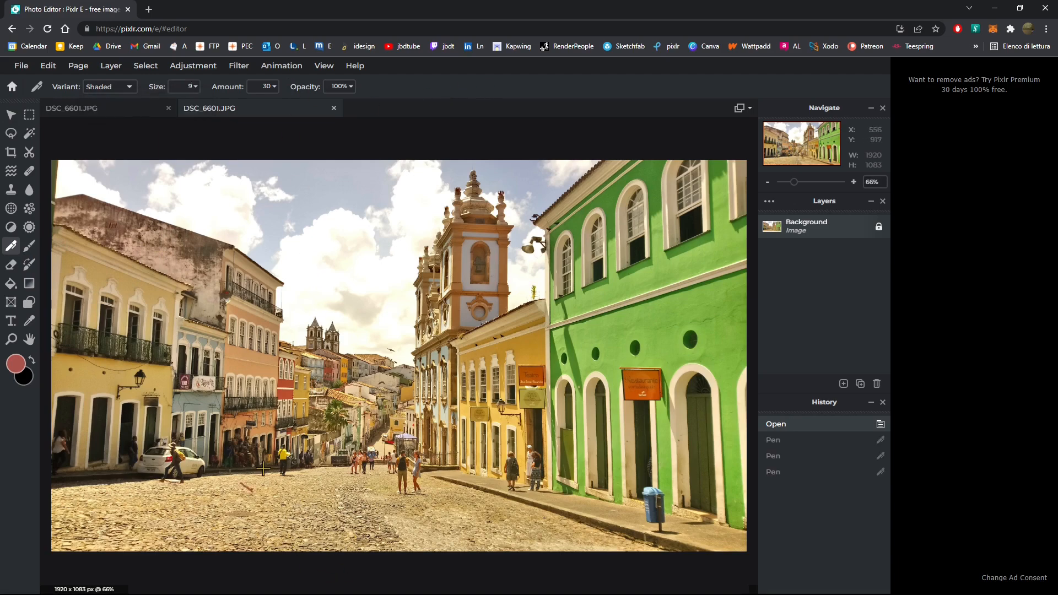
mouse_move(263, 469)
left_mouse_down()
mouse_move(288, 477)
mouse_move(293, 496)
left_mouse_up()
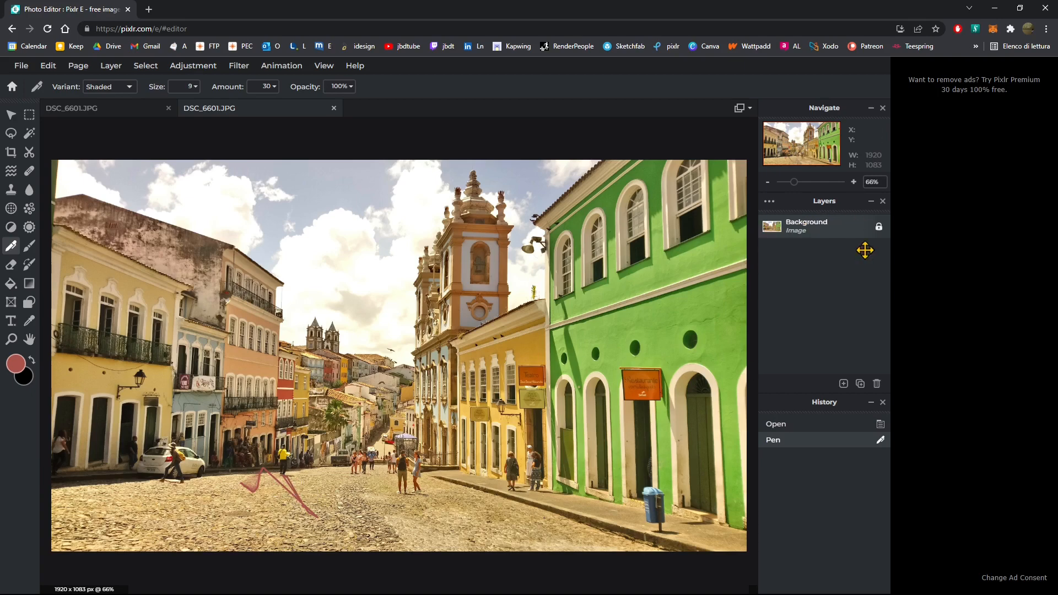
Draw a small looping stroke on the street on a new empty layer, and toggle that layer's visibility off and on.
left_click(843, 383)
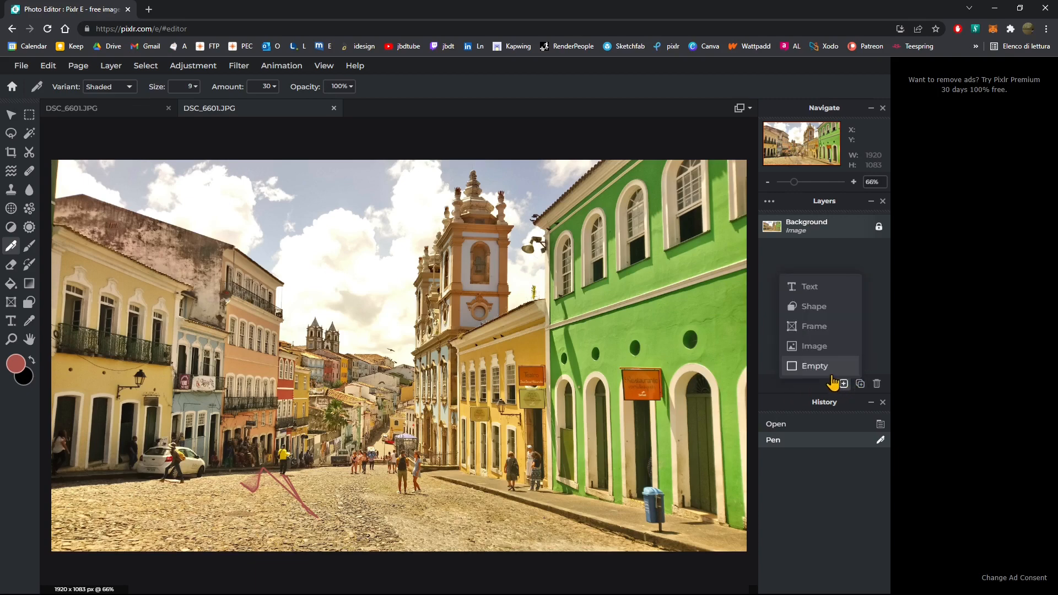
left_click(824, 372)
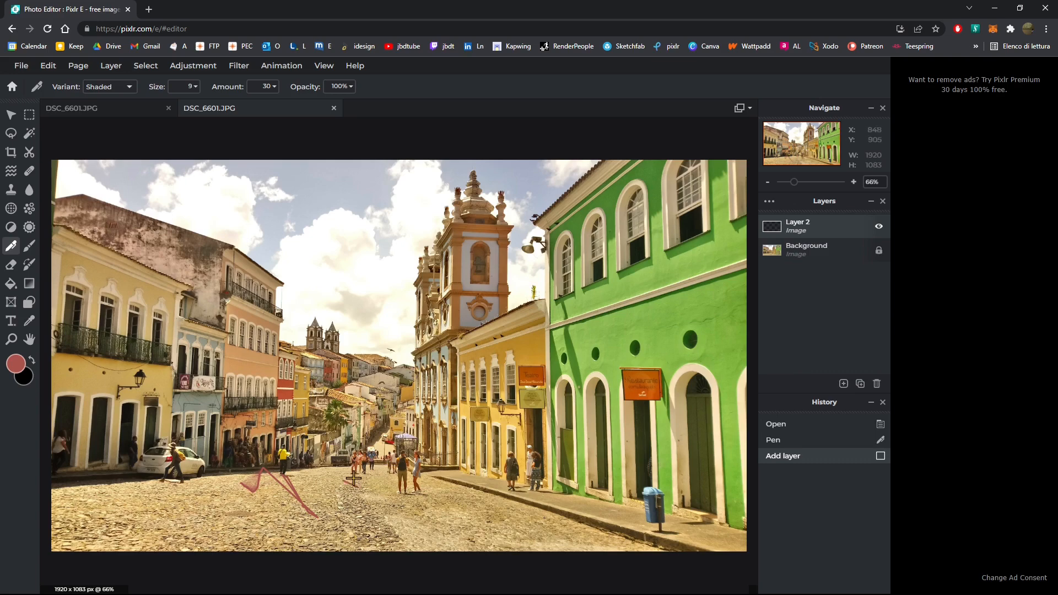
left_click_drag(353, 477, 390, 488)
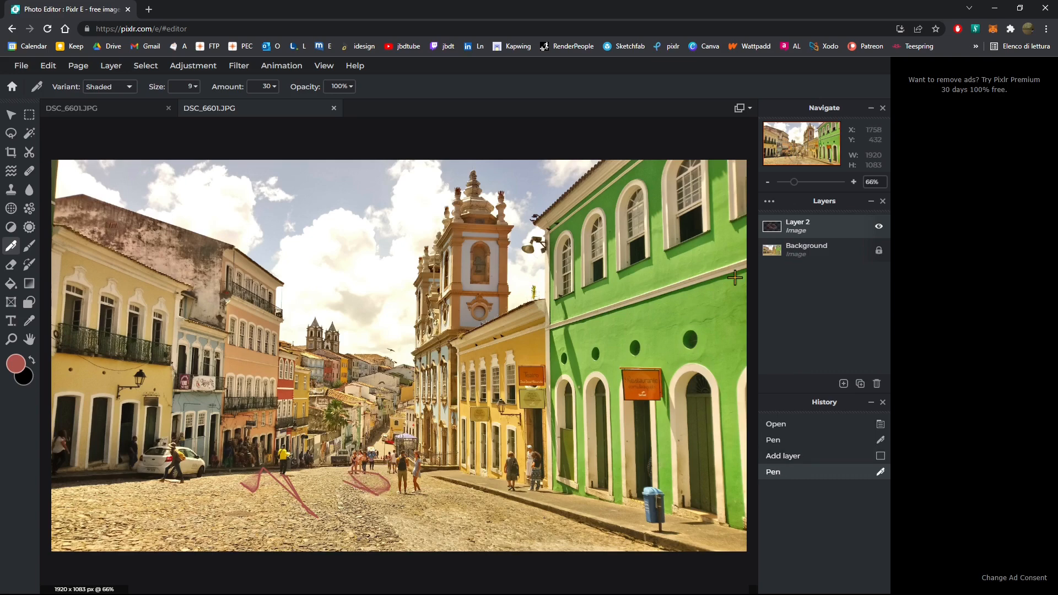
left_click(876, 228)
left_click(877, 228)
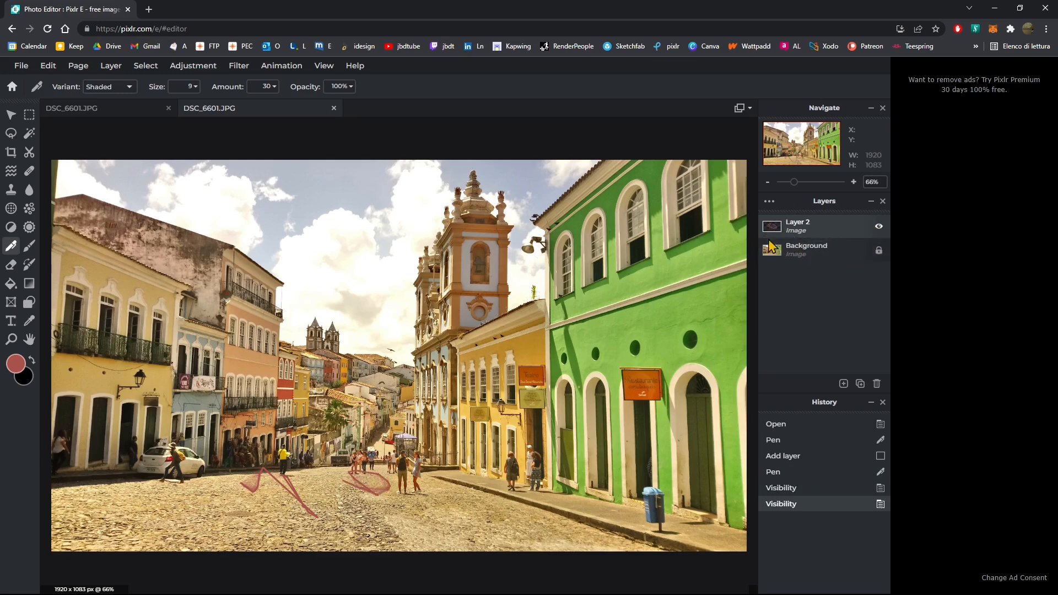
Try the Darken, Exclusion and Hue blend modes on Layer 2, and set its blend mode back to None.
double_click(791, 224)
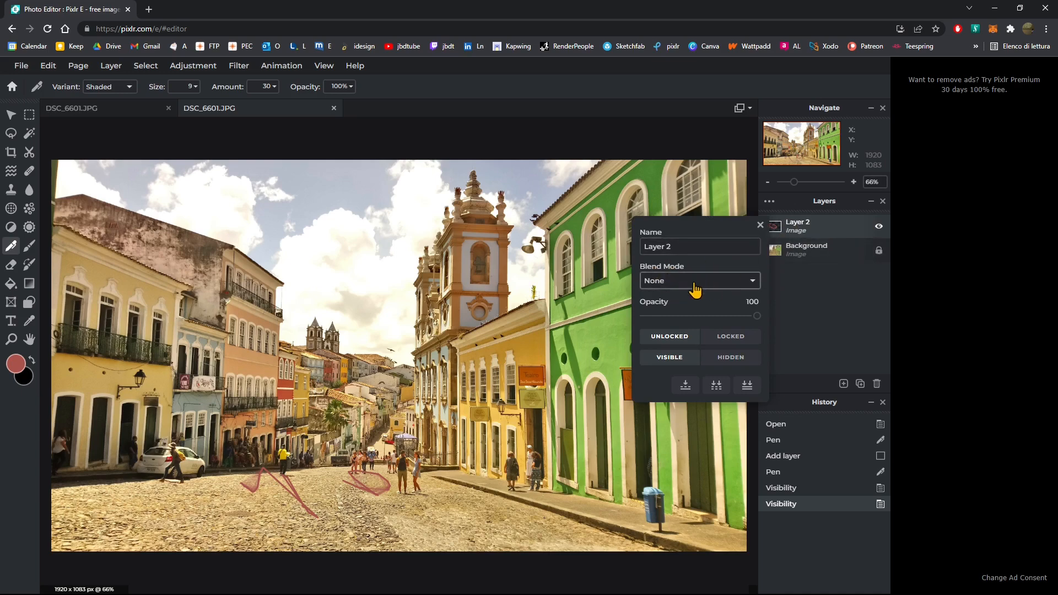
left_click(692, 287)
left_click(691, 346)
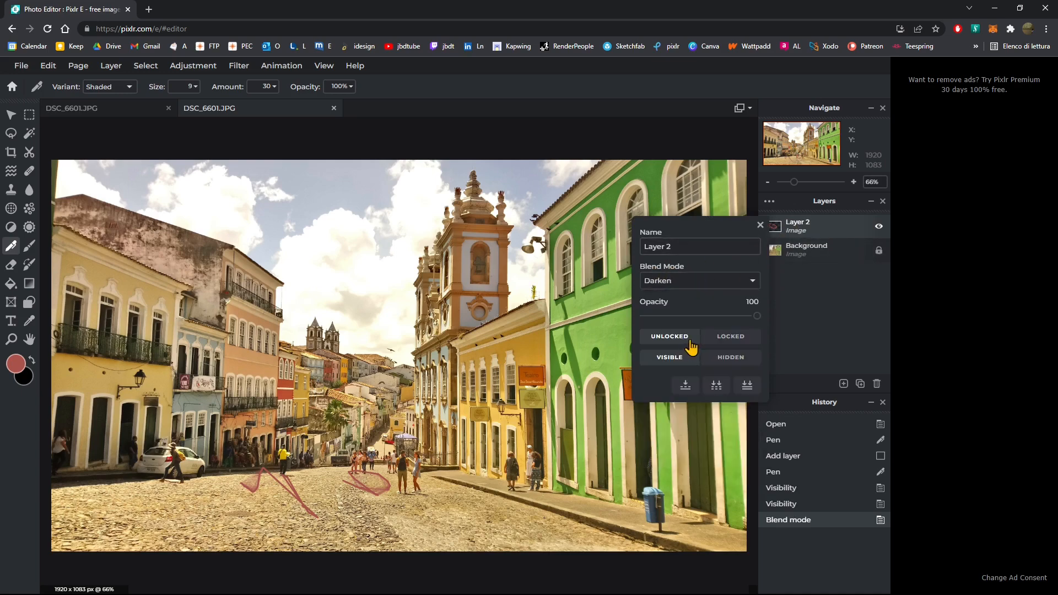
left_click(674, 293)
left_click(716, 401)
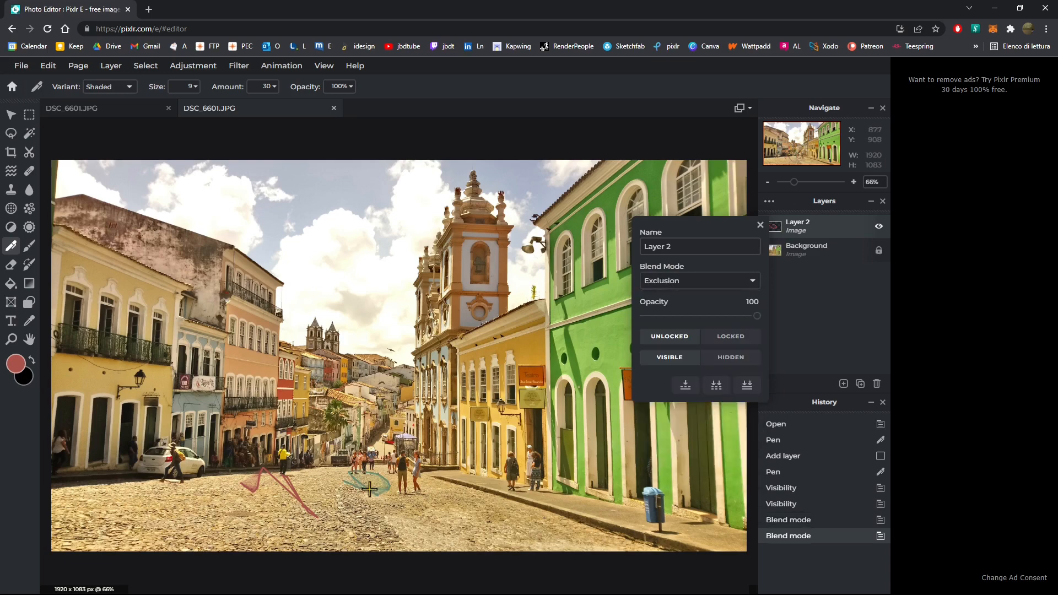
left_click(664, 282)
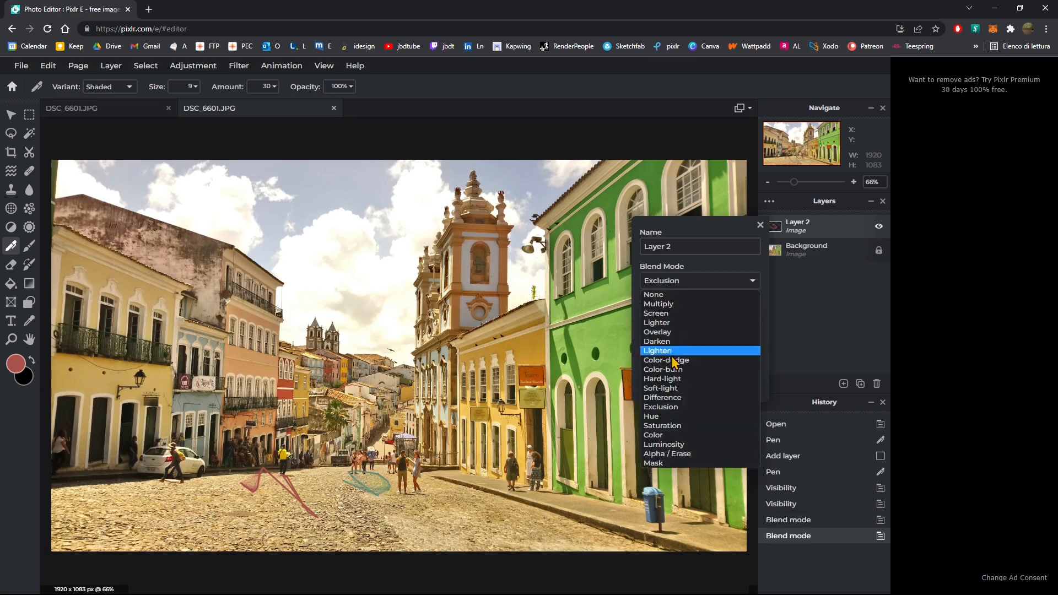
left_click(711, 416)
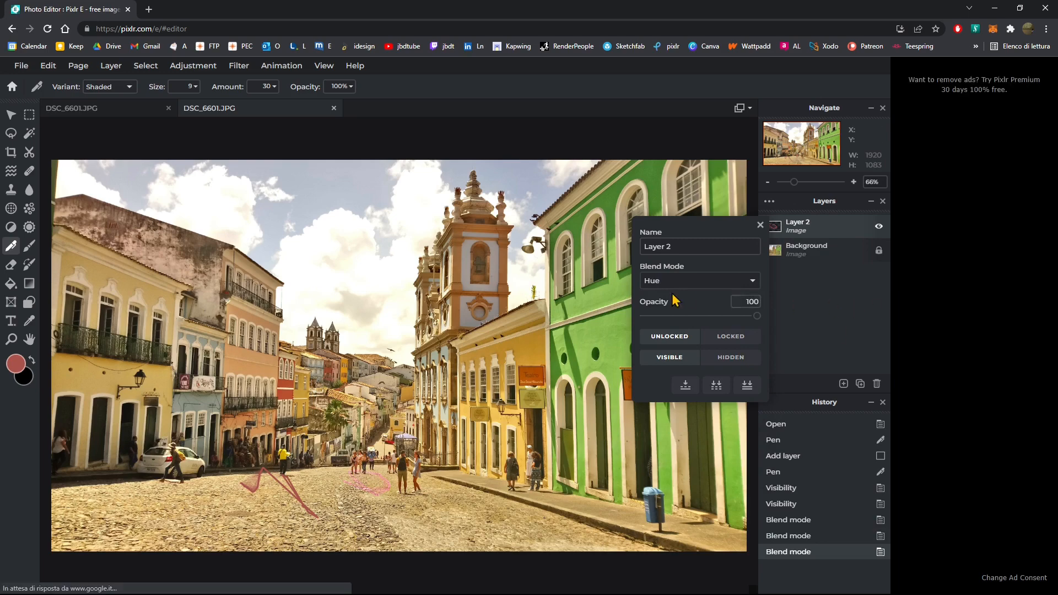
left_click(695, 282)
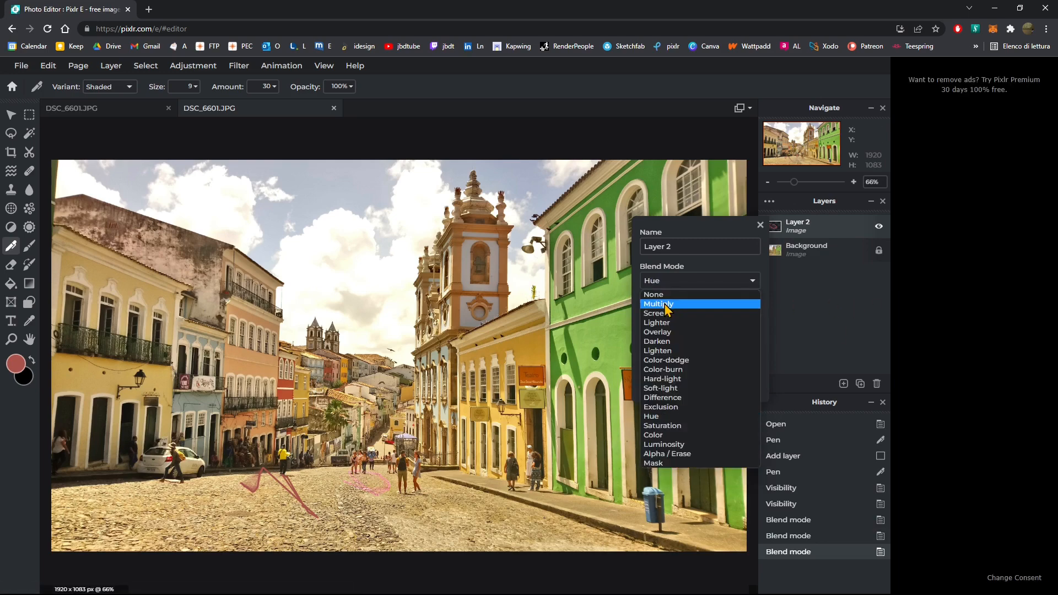
left_click(661, 294)
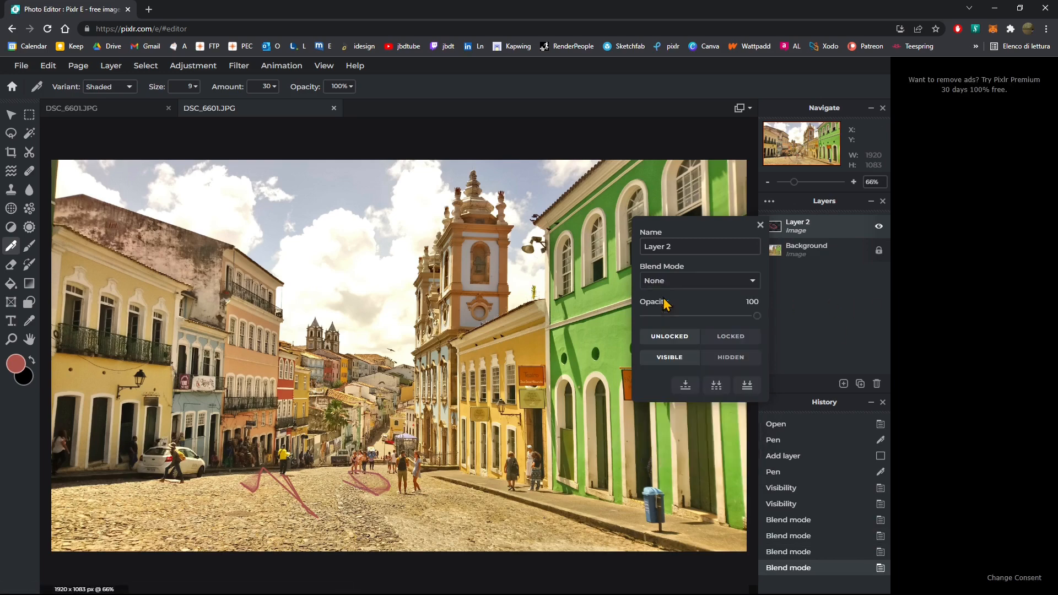
left_click(759, 225)
Undo the blend mode and visibility changes, the added layer and both pen strokes, back to the opened image.
key("ctrl+z")
key("ctrl+z")
key("ctrl+z")
key("ctrl+z")
key("ctrl+z")
key("ctrl+z")
key("ctrl+z")
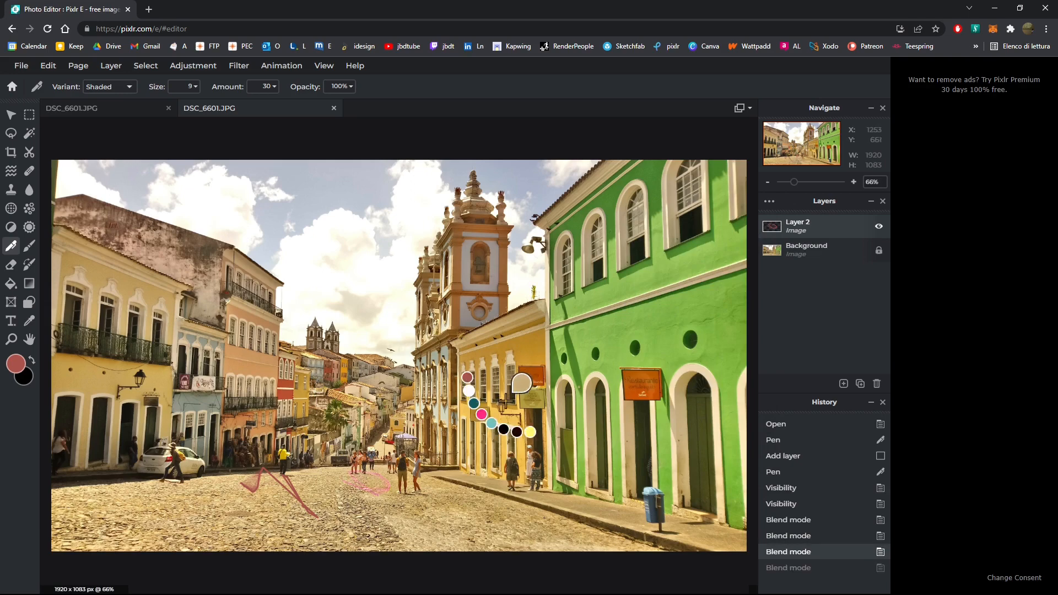
key("ctrl+z")
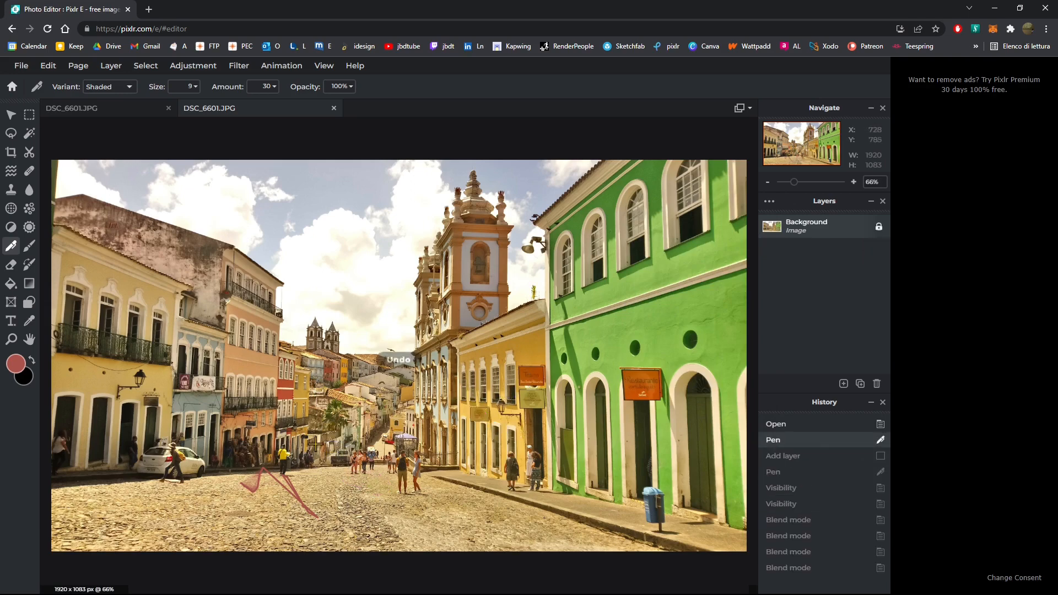
key("ctrl+z")
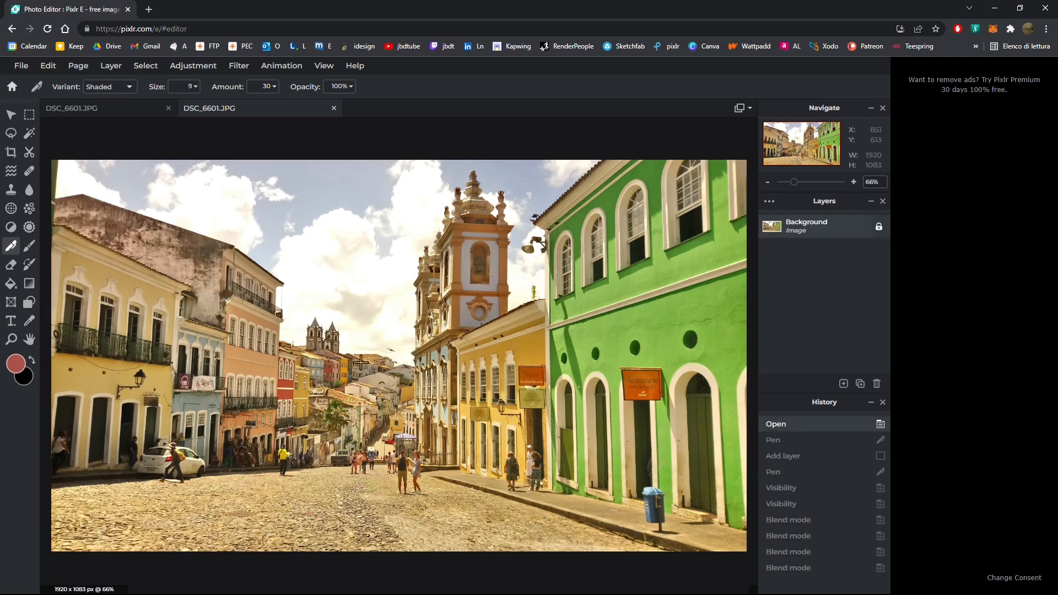
key("ctrl+z")
Sample the orange of the sign on the yellow building as the foreground colour.
key("ctrl")
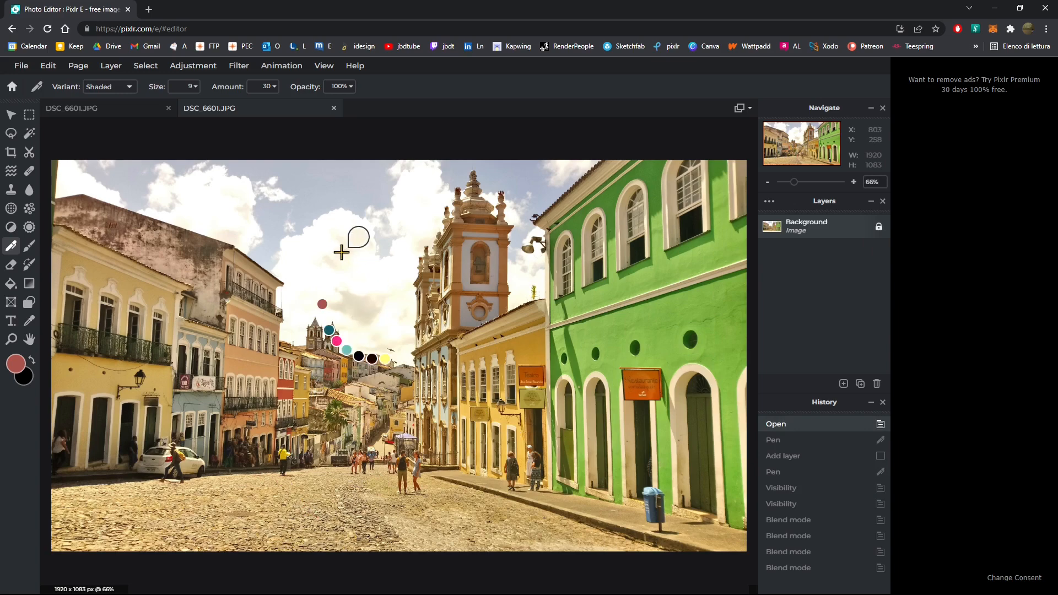
key("ctrl")
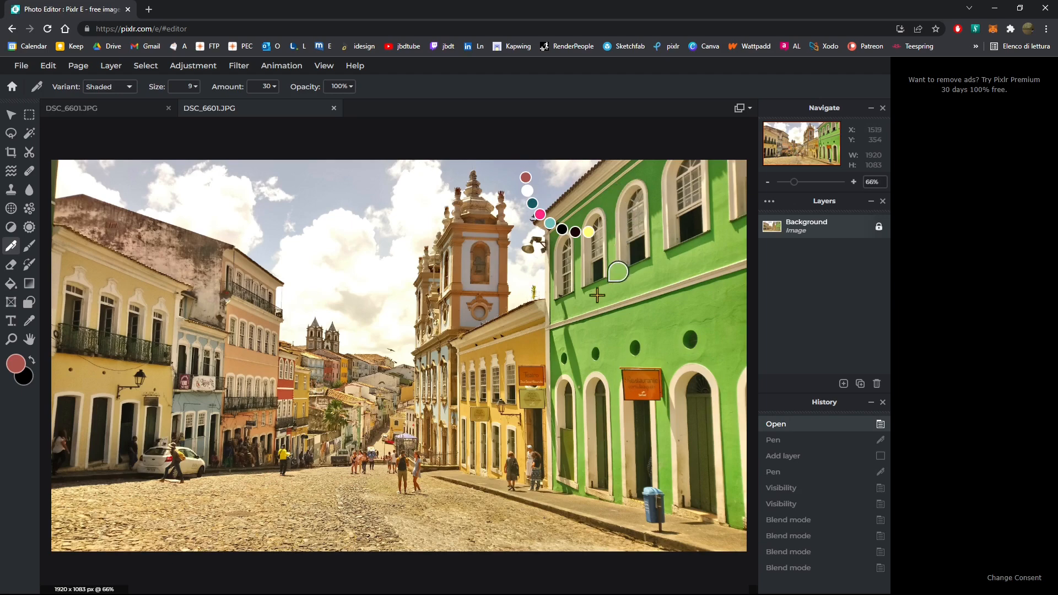
left_click(532, 370, "ctrl")
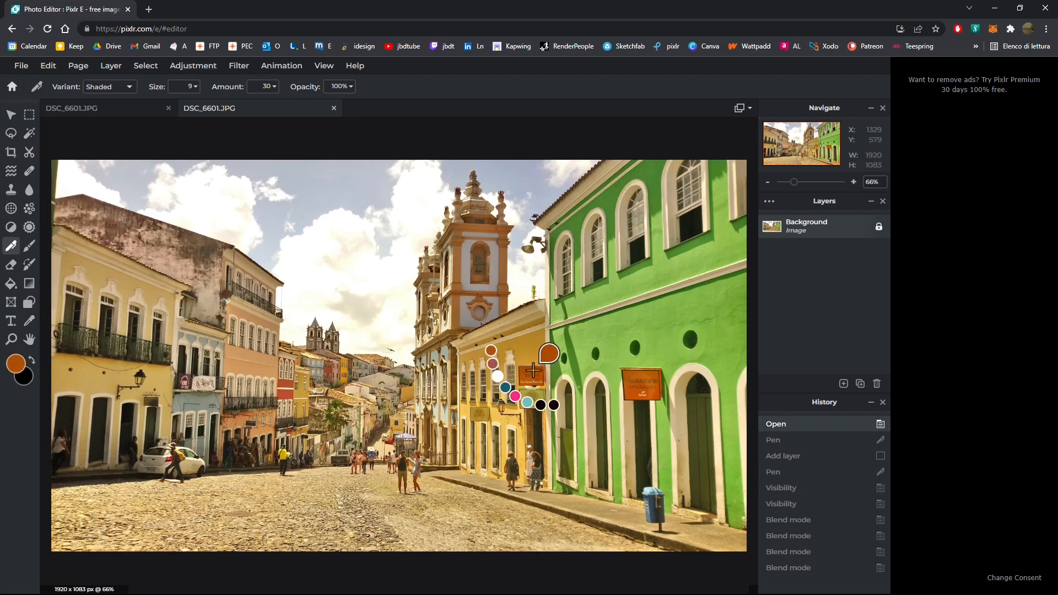
Swap the foreground and background colours back and forth, ending with orange as the foreground colour.
left_click(31, 365)
left_click(31, 366)
left_click(31, 365)
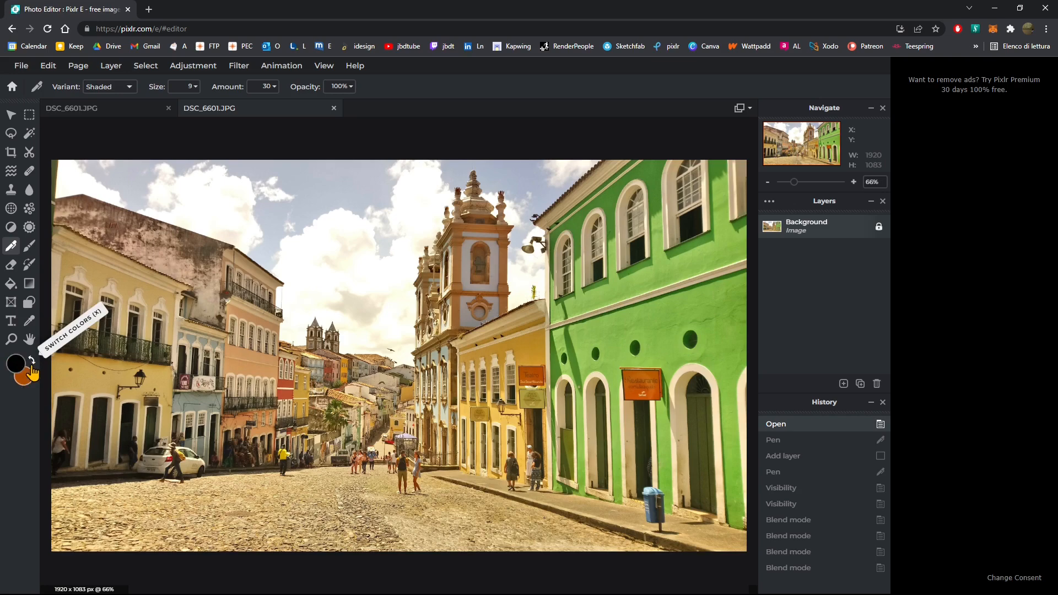
left_click(31, 365)
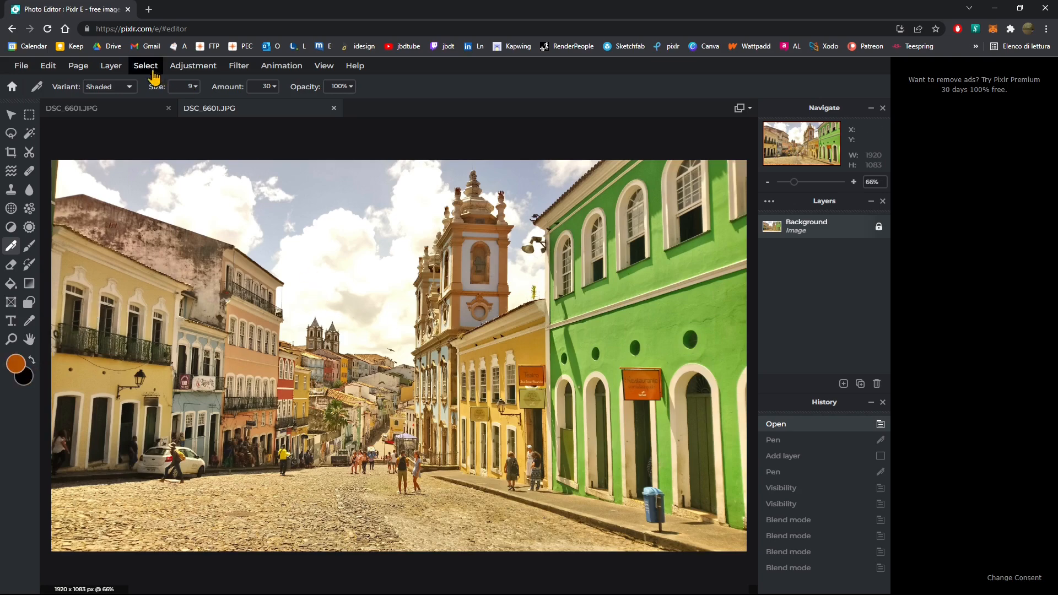
Set the Draw tool's amount to 53 and its size to 15.
left_click(267, 89)
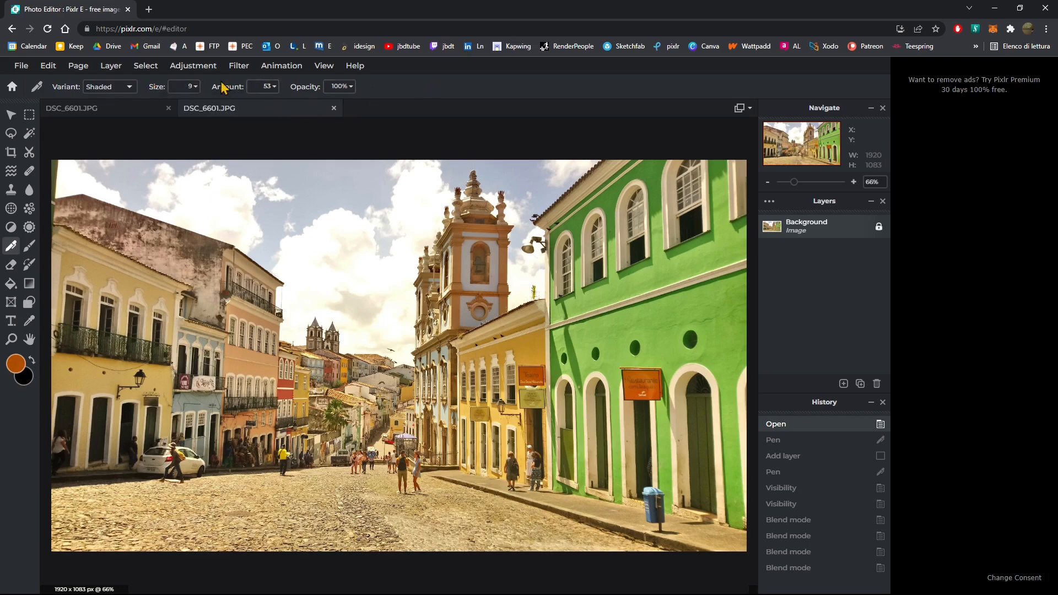
left_click(188, 86)
left_click_drag(117, 106, 125, 106)
Test a Shaded stroke in the sky, switch the variant to Furry for a second stroke, and undo both strokes.
mouse_move(327, 246)
left_mouse_down()
mouse_move(318, 226)
mouse_move(353, 212)
mouse_move(364, 223)
left_mouse_up()
left_click(118, 88)
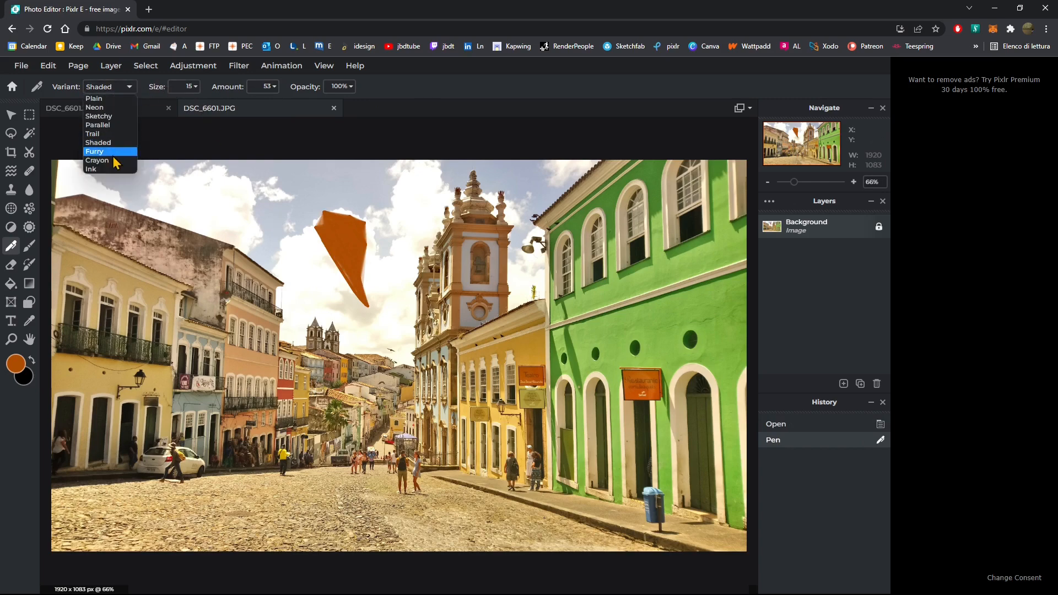
left_click(112, 156)
mouse_move(263, 234)
left_mouse_down()
mouse_move(298, 231)
mouse_move(361, 261)
left_mouse_up()
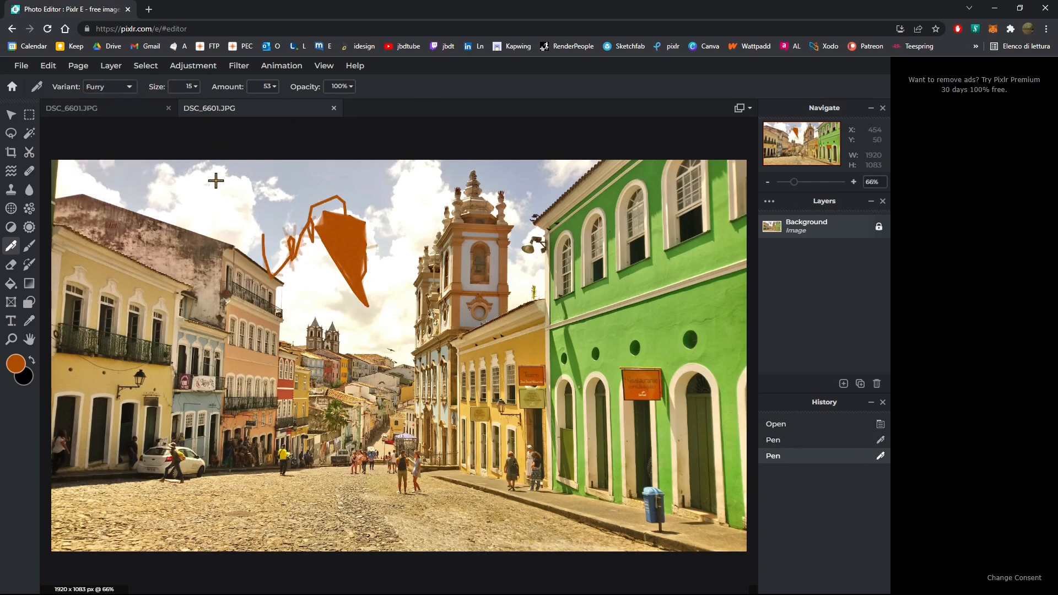
key("ctrl+z")
key("ctrl+z")
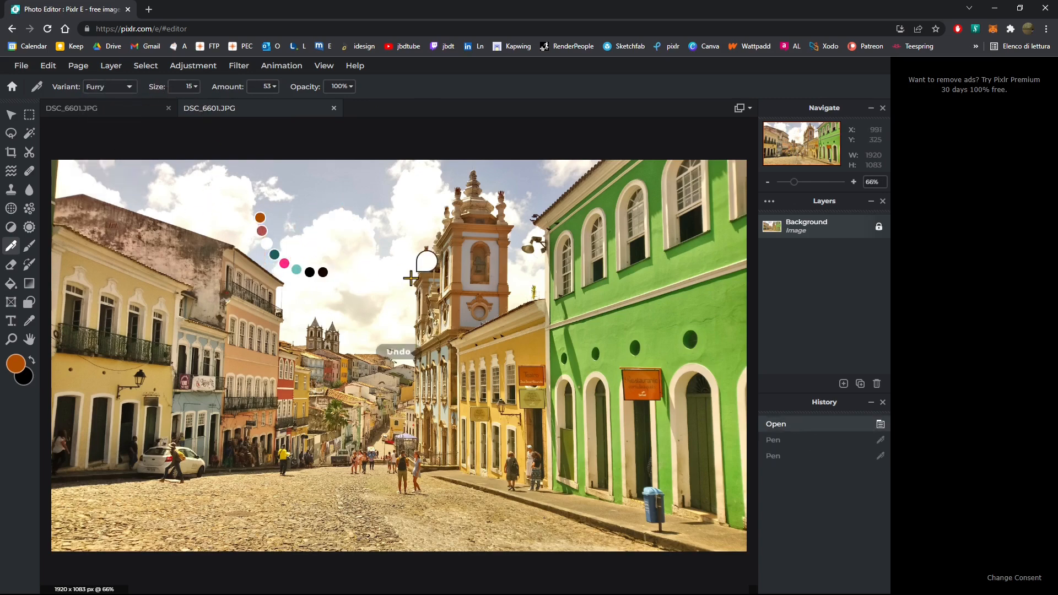
Add an empty layer and draw orange Furry strokes across the sky on it.
left_click(843, 383)
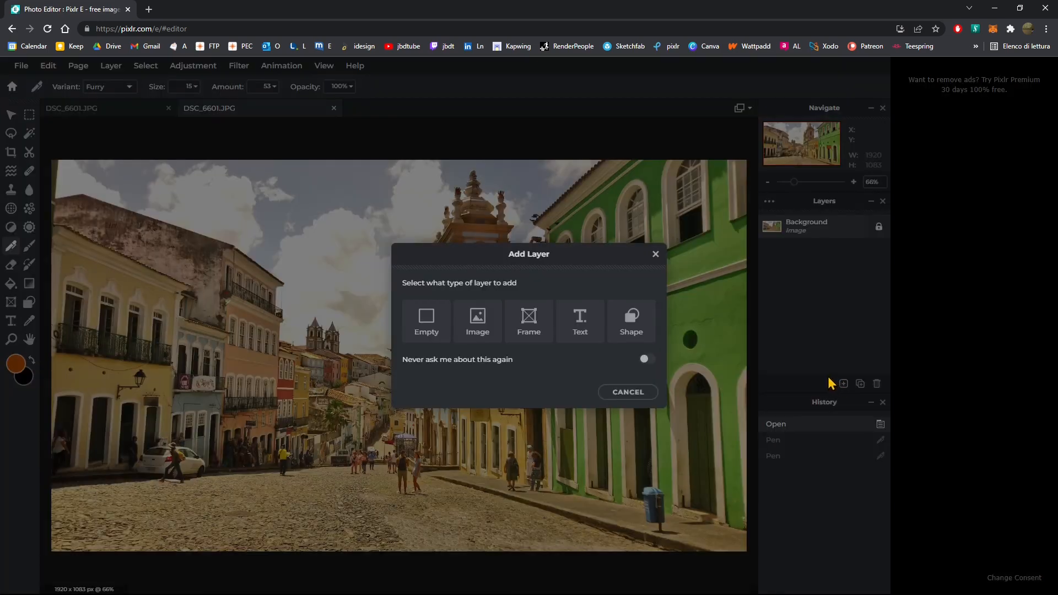
left_click(426, 331)
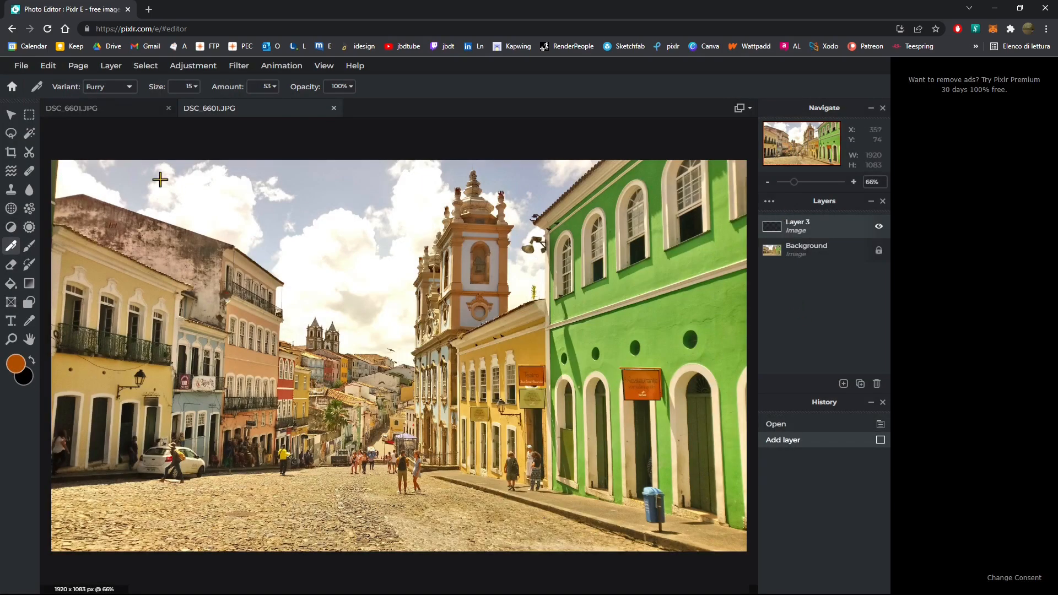
mouse_move(186, 202)
left_mouse_down()
mouse_move(407, 329)
mouse_move(331, 216)
mouse_move(361, 231)
left_mouse_up()
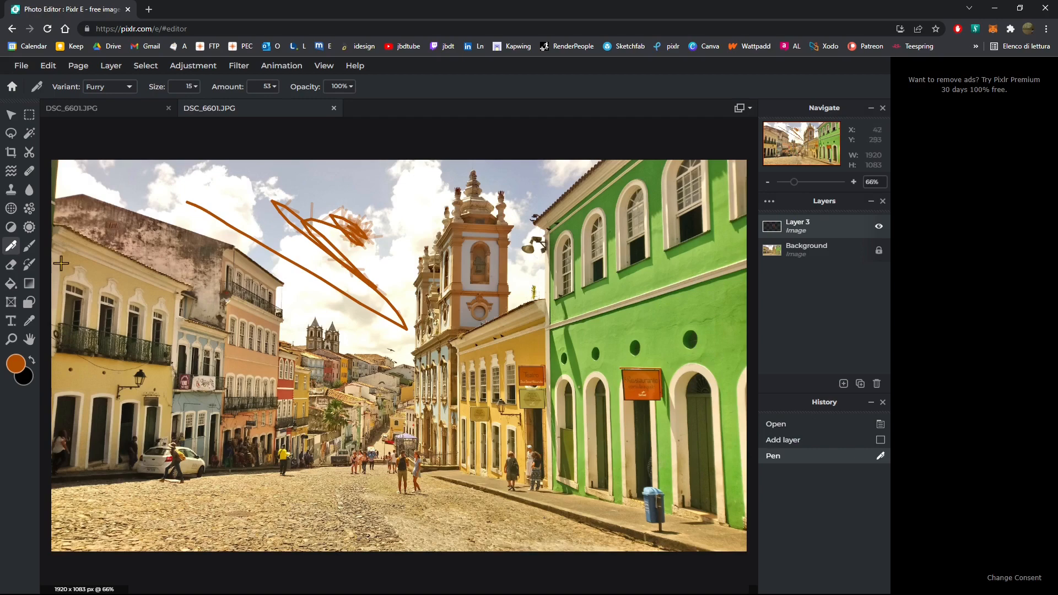
Activate the Draw brush and set its size to 89 px, softness to 39% and step to 109%.
left_click(29, 246)
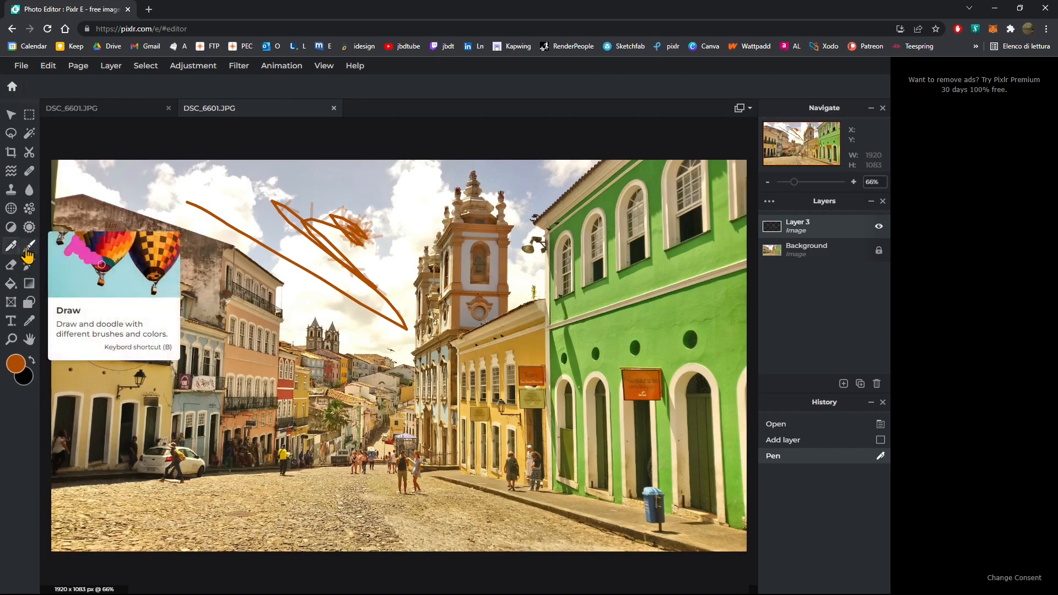
left_click(88, 87)
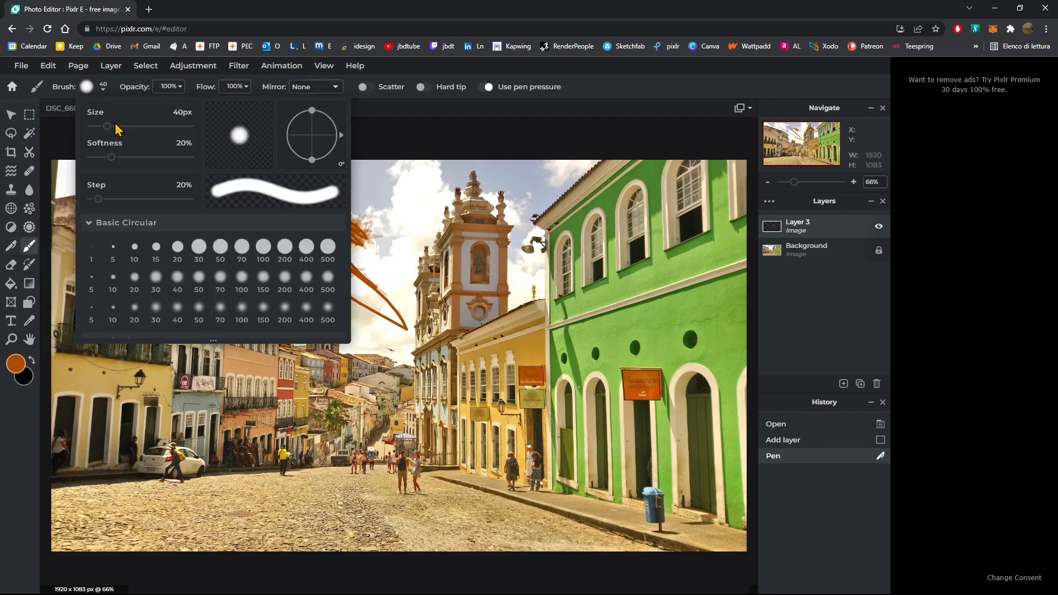
mouse_move(116, 126)
left_mouse_down()
mouse_move(127, 127)
mouse_move(120, 160)
mouse_move(130, 157)
left_mouse_up()
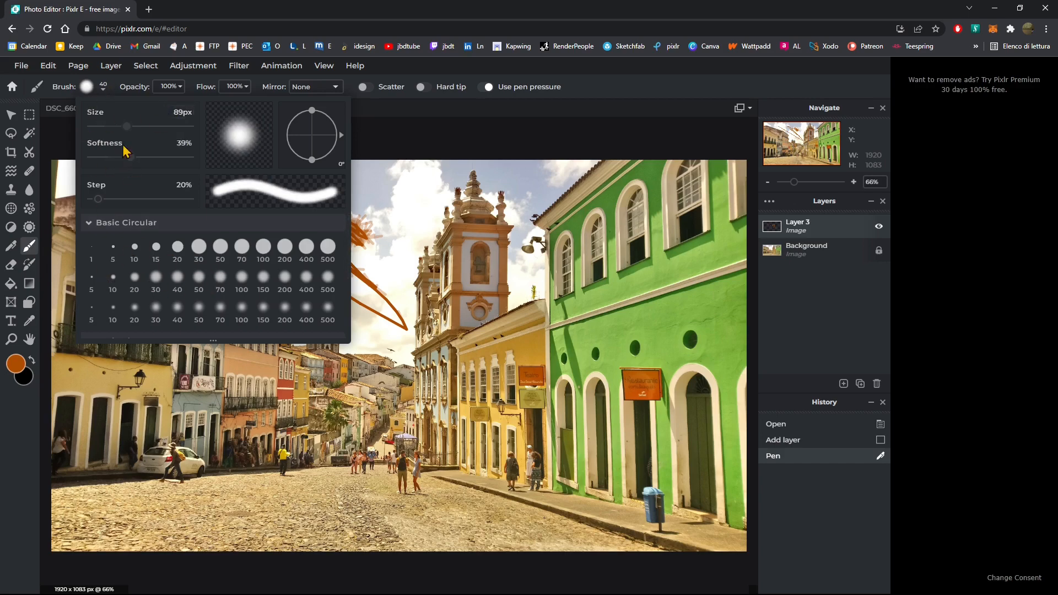
left_click_drag(98, 200, 128, 199)
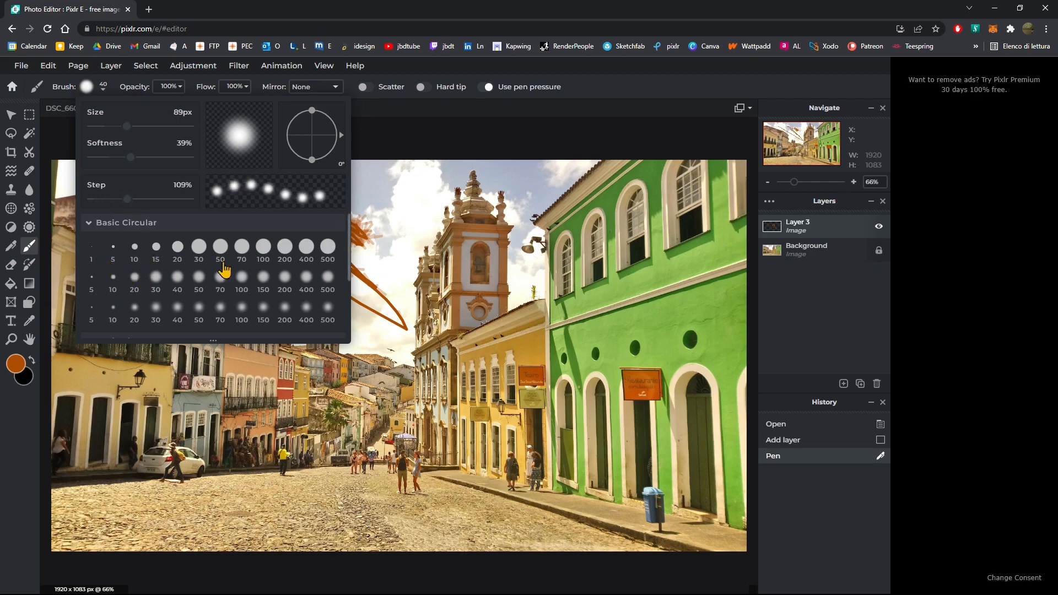
Choose the 100 px pentagon brush from Basic Shapes and paint orange pentagons across the sky and upper facades on Layer 3.
scroll(304, 267, "down", 1)
scroll(201, 256, "down", 1)
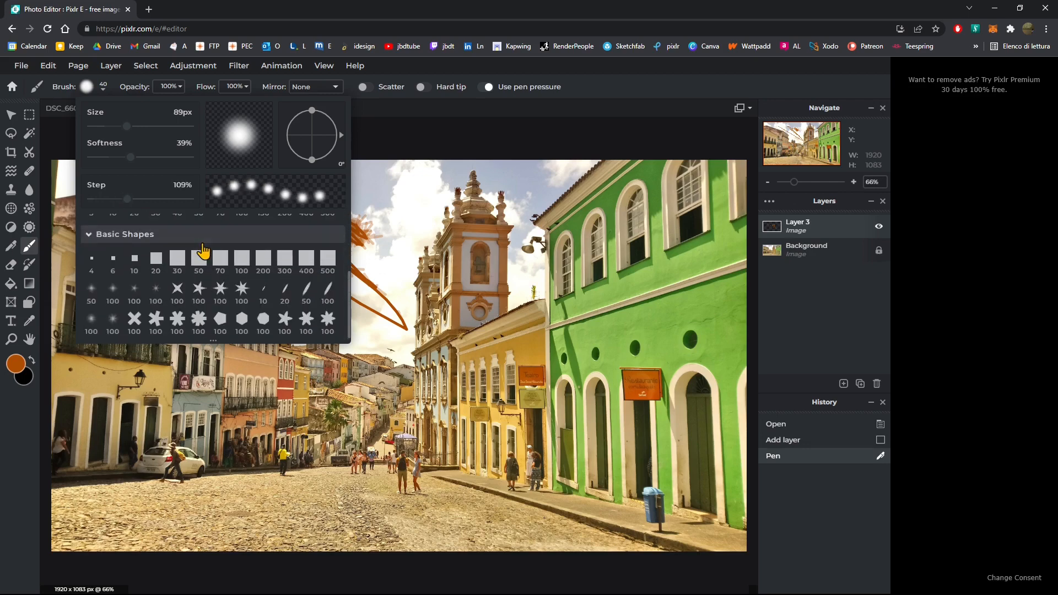
left_click(219, 325)
left_click(341, 231)
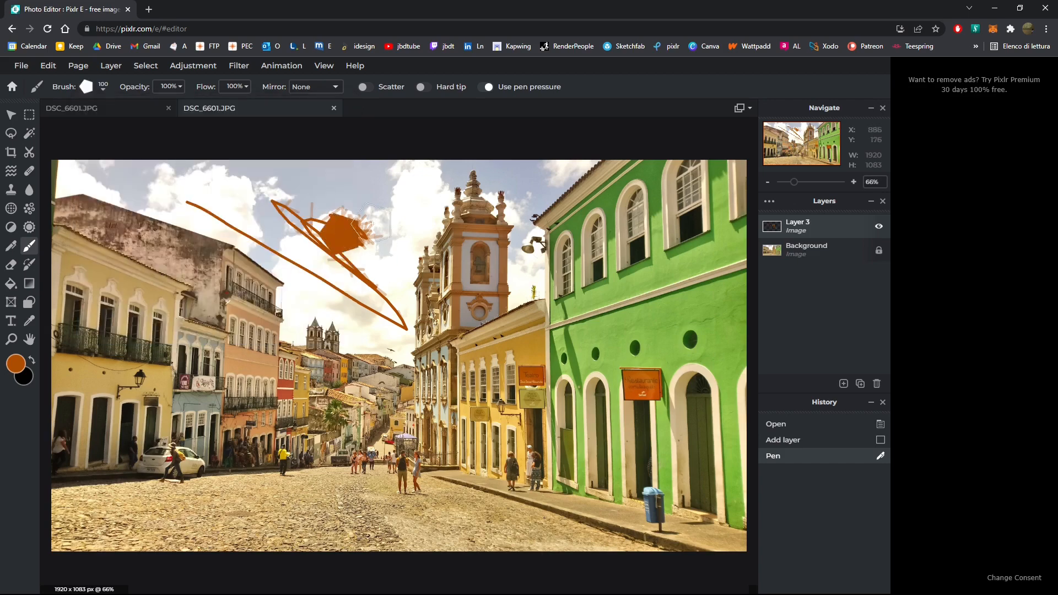
left_click(392, 200)
mouse_move(338, 173)
left_mouse_down()
mouse_move(165, 187)
mouse_move(270, 259)
mouse_move(380, 281)
left_mouse_up()
Set the pentagon brush's step to 181% and its softness to 17%.
left_click(97, 90)
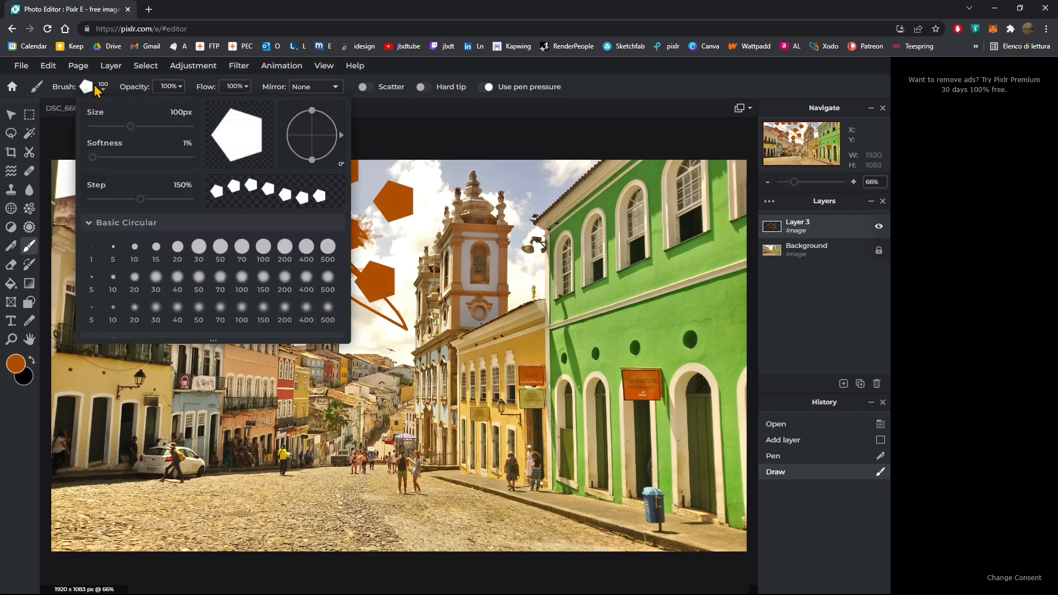
mouse_move(139, 212)
left_mouse_down()
mouse_move(117, 215)
mouse_move(151, 221)
left_mouse_up()
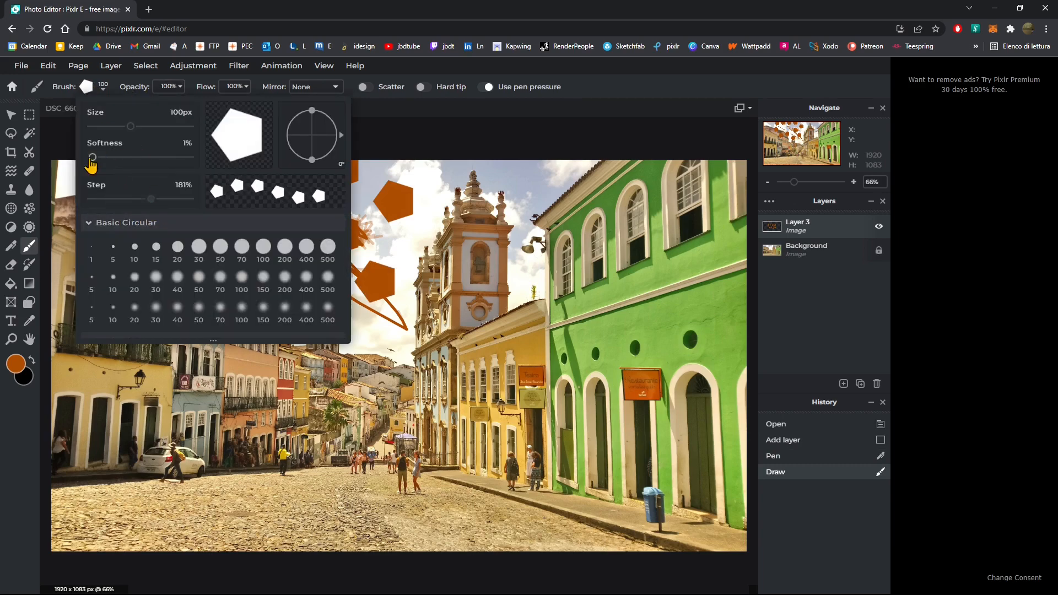
left_click_drag(92, 159, 108, 158)
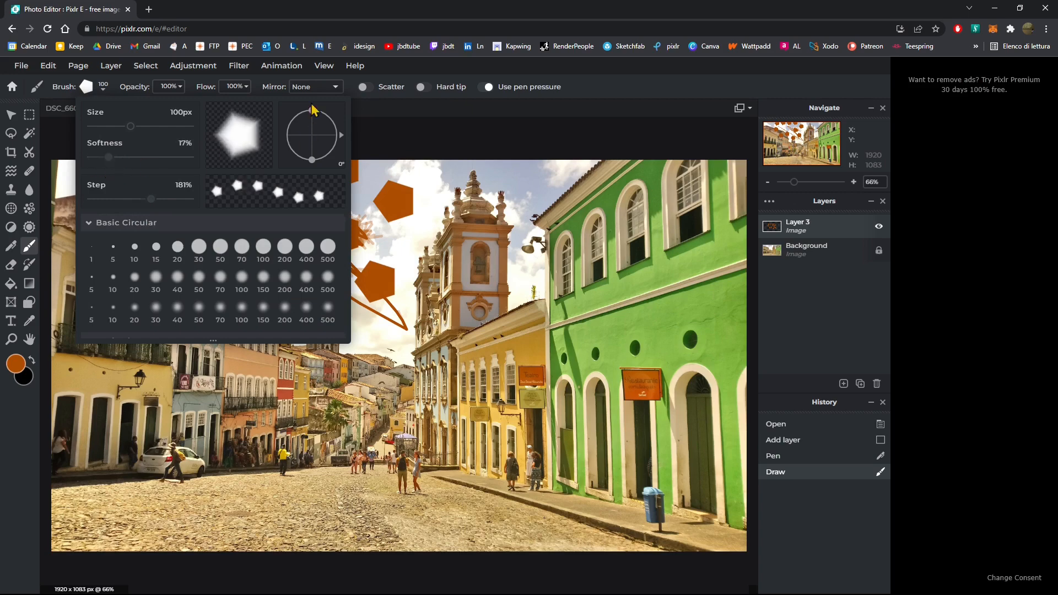
Enable Scatter and paint a stroke of soft orange pentagons over the street, church tower and green building.
left_click(372, 93)
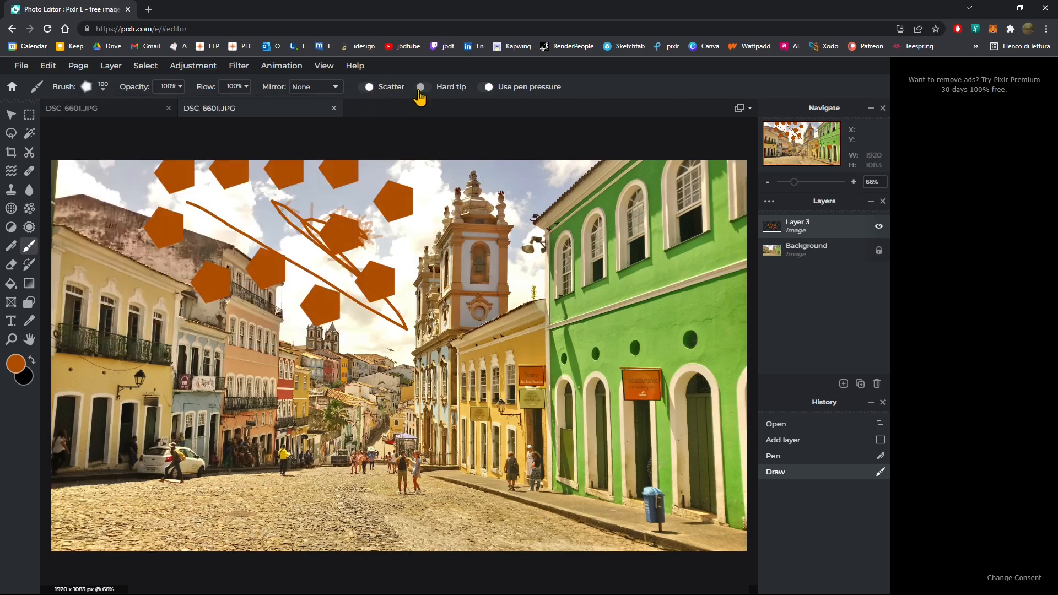
mouse_move(238, 399)
left_mouse_down()
mouse_move(328, 369)
mouse_move(423, 298)
mouse_move(448, 439)
mouse_move(473, 383)
mouse_move(609, 241)
mouse_move(490, 199)
mouse_move(599, 194)
mouse_move(451, 362)
mouse_move(435, 250)
mouse_move(454, 227)
left_mouse_up()
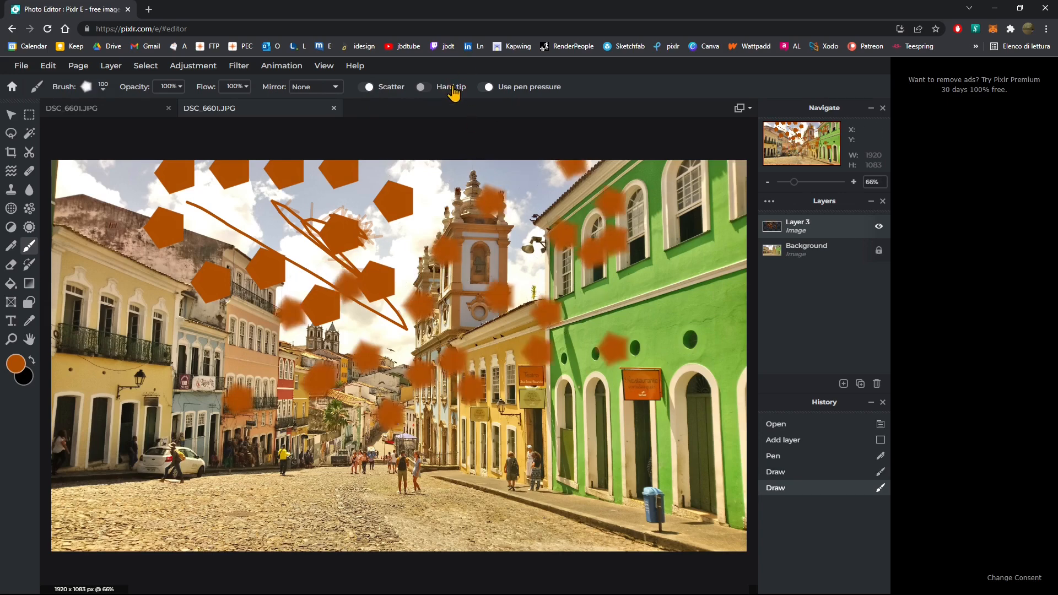
Enable Hard tip, stamp sharp-edged pentagons in the sky, and paint a long scattered stroke of them over the whole photo.
left_click(452, 88)
left_click(408, 213)
left_click(330, 218)
left_click(264, 201)
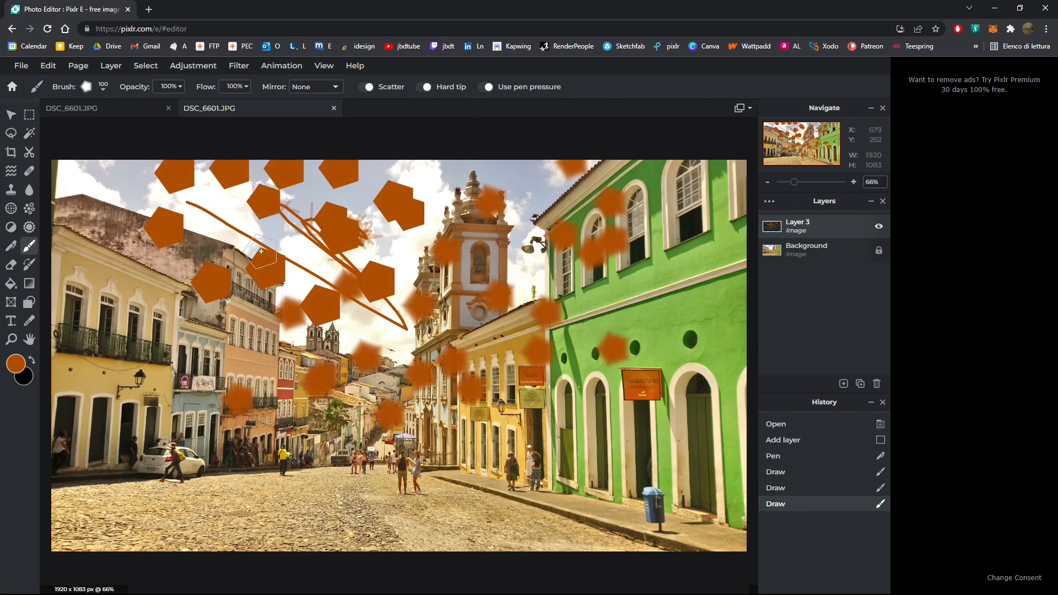
left_click(262, 251)
left_click(504, 92)
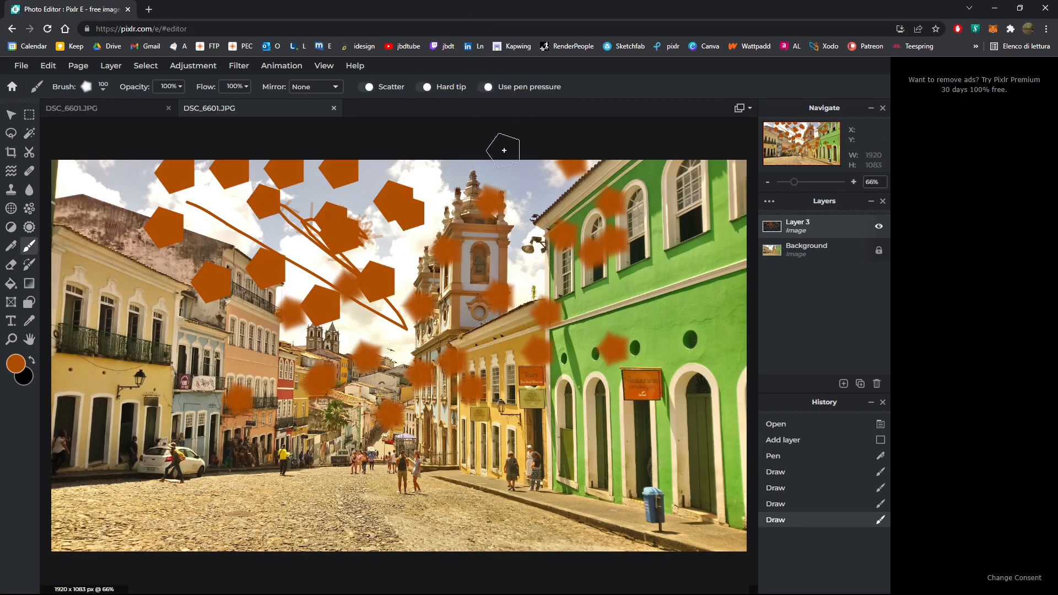
mouse_move(503, 149)
left_mouse_down()
mouse_move(542, 331)
mouse_move(190, 320)
mouse_move(523, 498)
mouse_move(244, 521)
mouse_move(280, 283)
mouse_move(444, 319)
left_mouse_up()
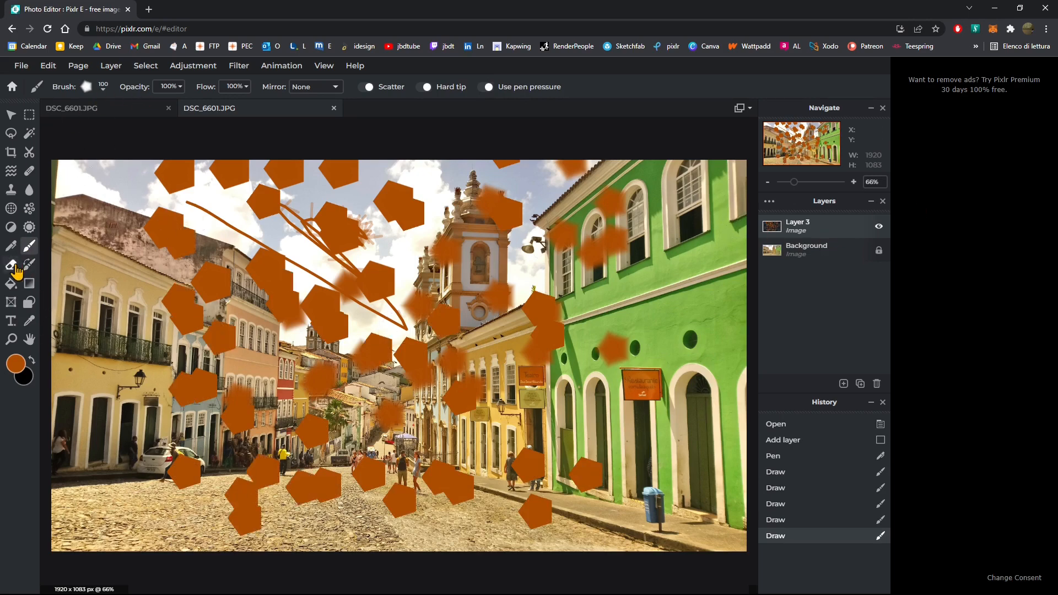
Activate the Eraser and set its brush size to 130 px and softness to 42%.
left_click(11, 265)
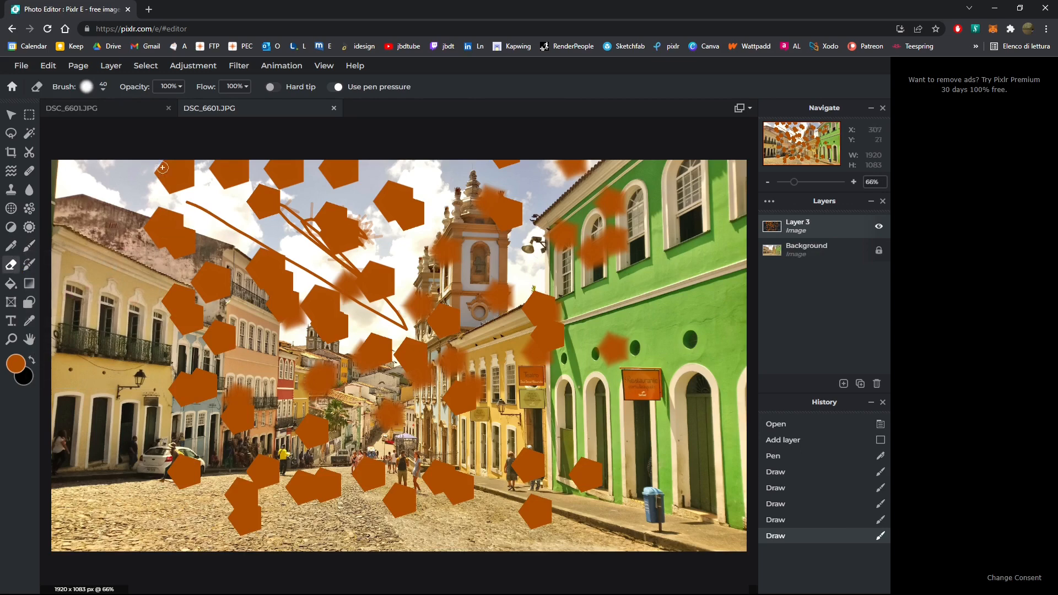
left_click(105, 90)
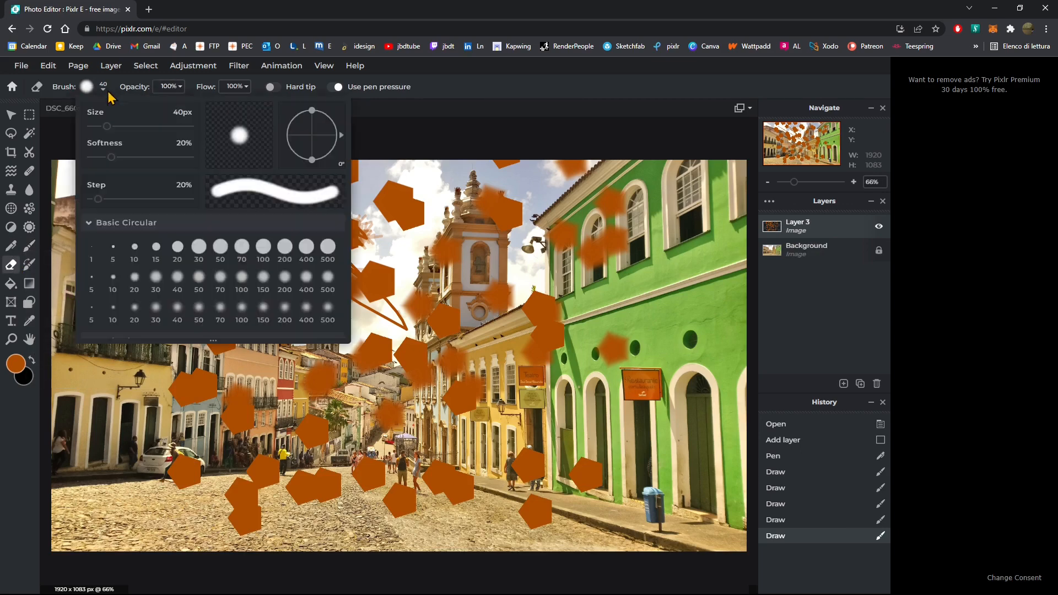
left_click_drag(114, 126, 133, 126)
left_click(133, 157)
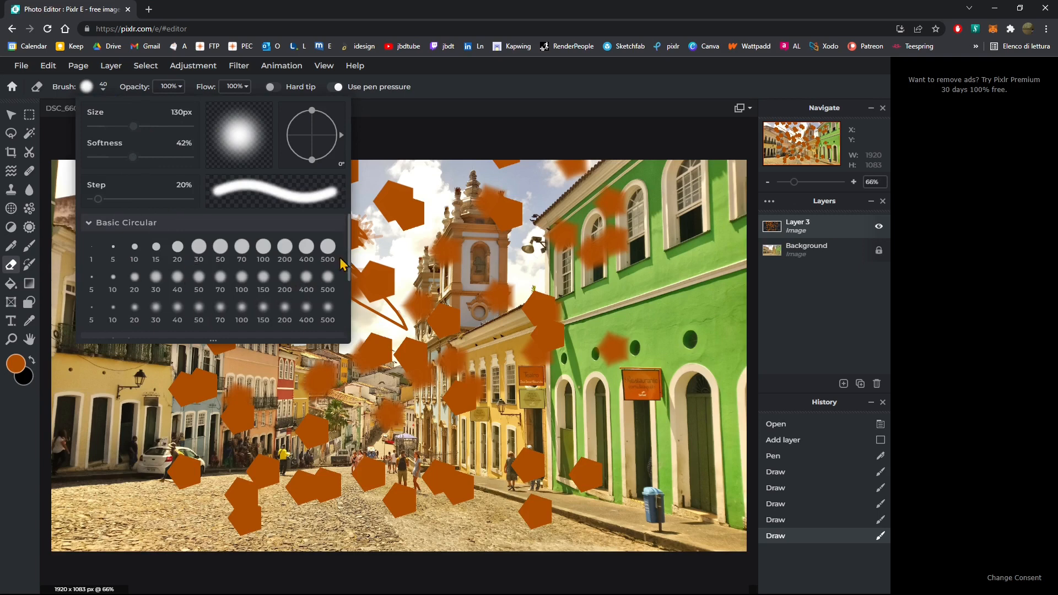
Choose the 100 px five-pointed star as the eraser brush, flatten its shape and rotate it to about 30°.
scroll(347, 272, "down", 2)
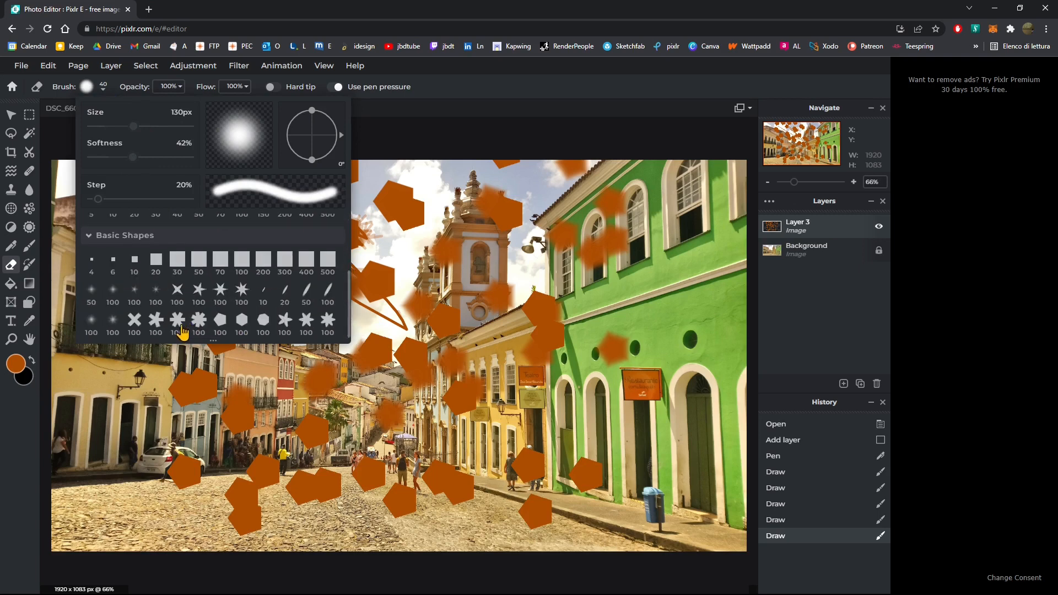
left_click(198, 290)
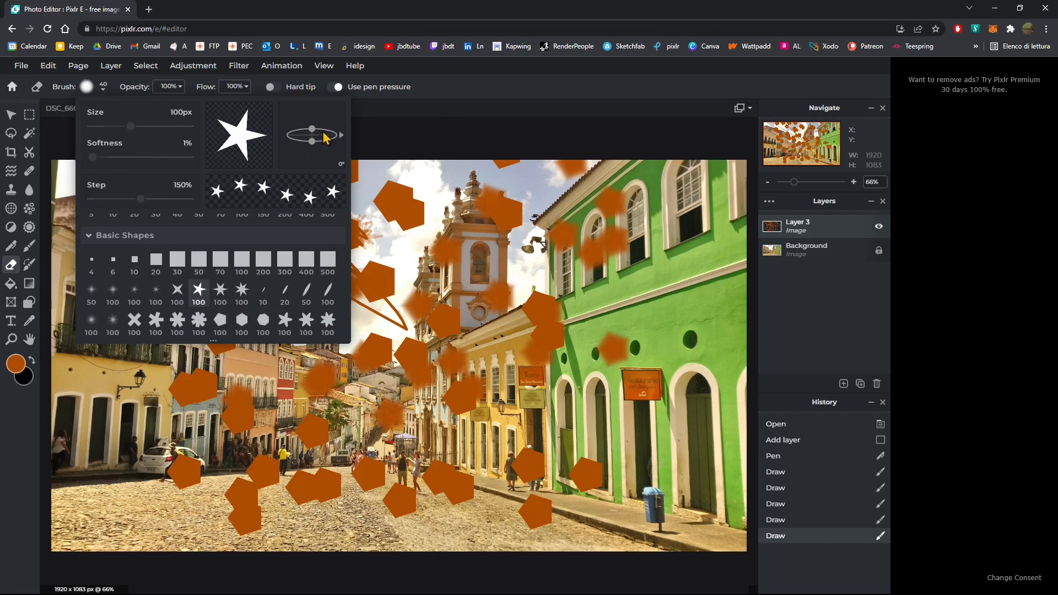
mouse_move(308, 130)
left_mouse_down()
mouse_move(336, 138)
mouse_move(329, 129)
mouse_move(328, 168)
mouse_move(314, 142)
mouse_move(316, 154)
left_mouse_up()
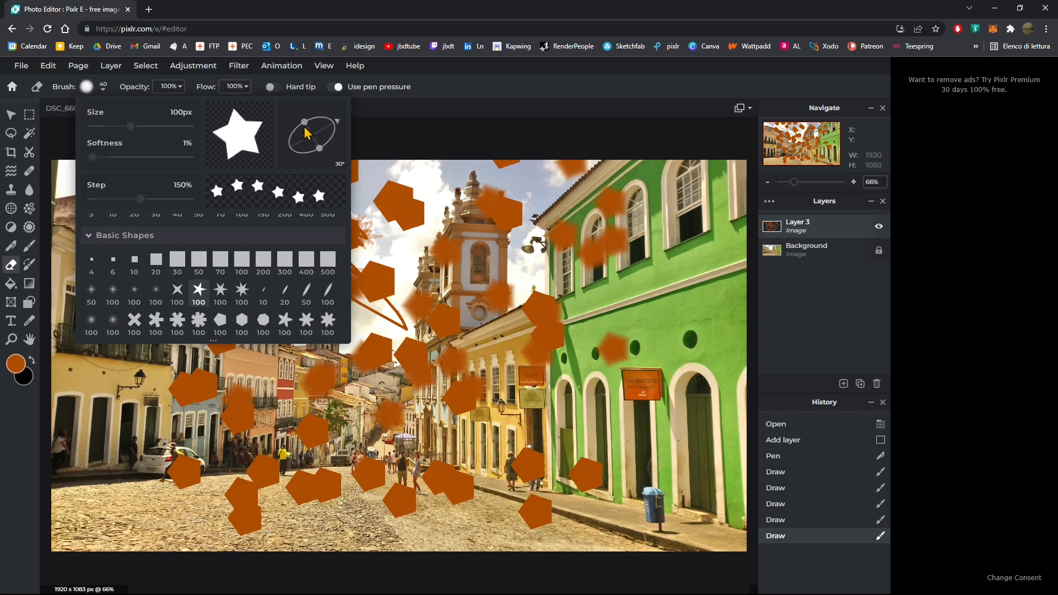
left_click_drag(306, 125, 297, 128)
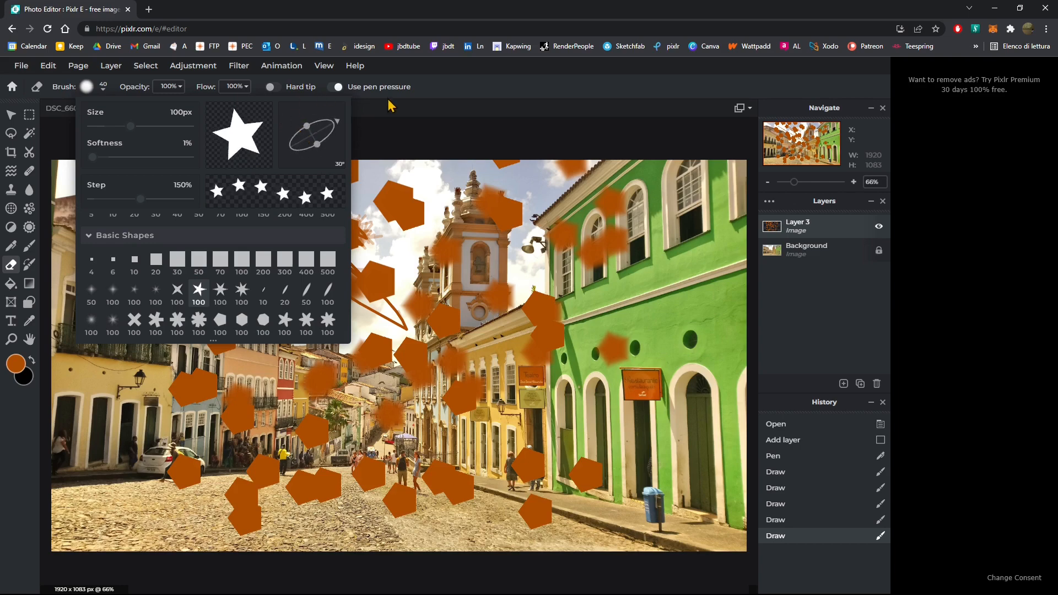
left_click(417, 82)
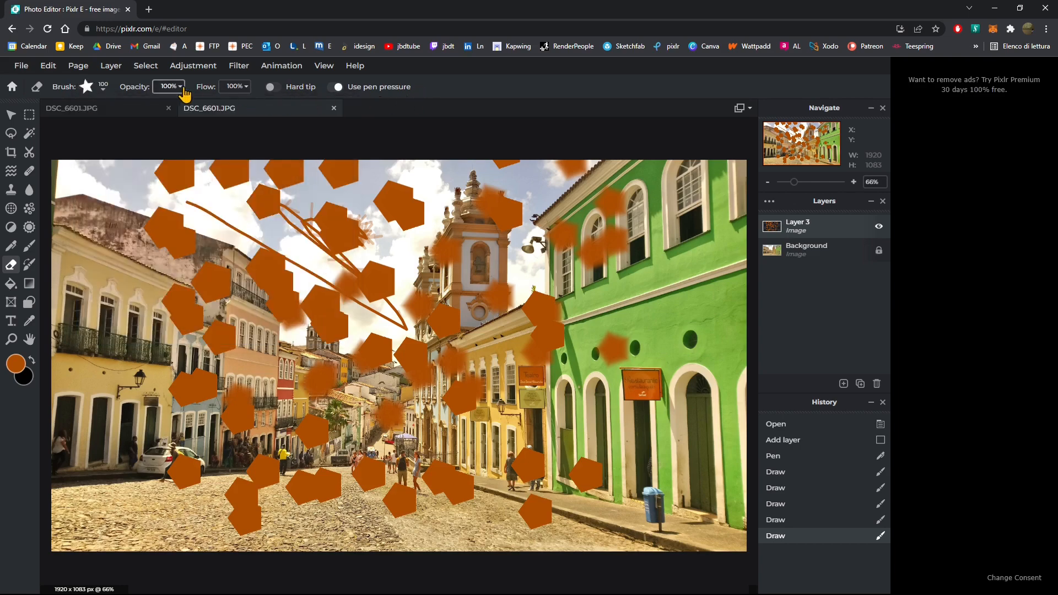
Erase star-shaped holes in the orange pentagons and strokes across the sky, buildings and street.
mouse_move(234, 200)
left_mouse_down()
mouse_move(305, 196)
mouse_move(287, 226)
mouse_move(233, 164)
mouse_move(241, 231)
mouse_move(191, 312)
mouse_move(134, 277)
mouse_move(216, 278)
mouse_move(299, 325)
mouse_move(345, 195)
mouse_move(315, 233)
mouse_move(463, 319)
mouse_move(432, 252)
mouse_move(505, 196)
left_mouse_up()
mouse_move(560, 236)
left_mouse_down()
mouse_move(626, 273)
mouse_move(555, 418)
left_mouse_up()
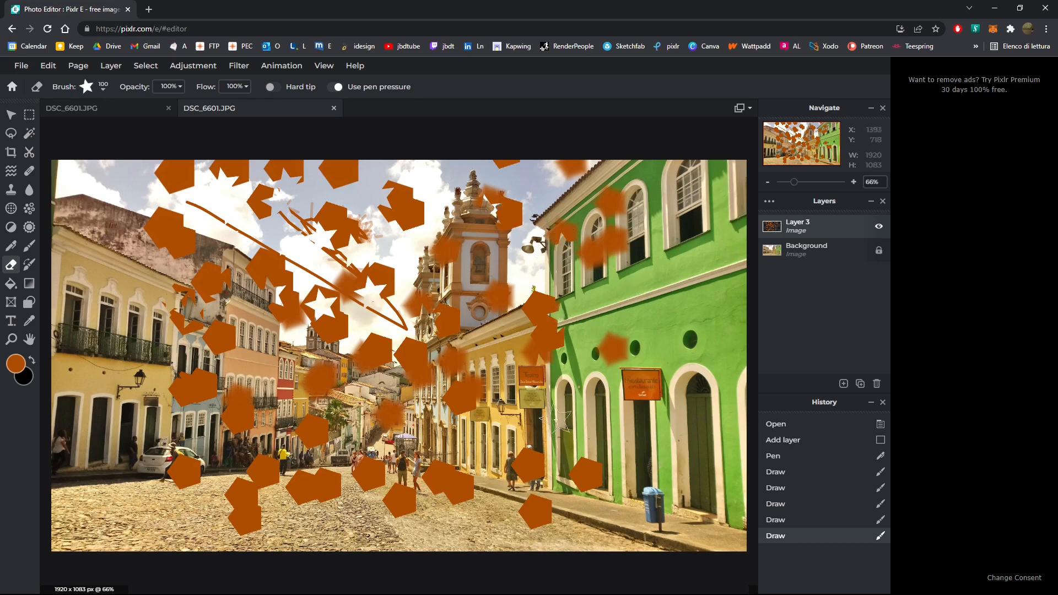
mouse_move(525, 309)
left_mouse_down()
mouse_move(505, 328)
mouse_move(307, 379)
mouse_move(309, 398)
mouse_move(373, 362)
mouse_move(320, 440)
mouse_move(208, 393)
left_mouse_up()
mouse_move(279, 478)
left_mouse_down()
mouse_move(251, 467)
mouse_move(440, 476)
mouse_move(383, 287)
mouse_move(407, 362)
mouse_move(465, 379)
mouse_move(386, 195)
mouse_move(239, 168)
left_mouse_up()
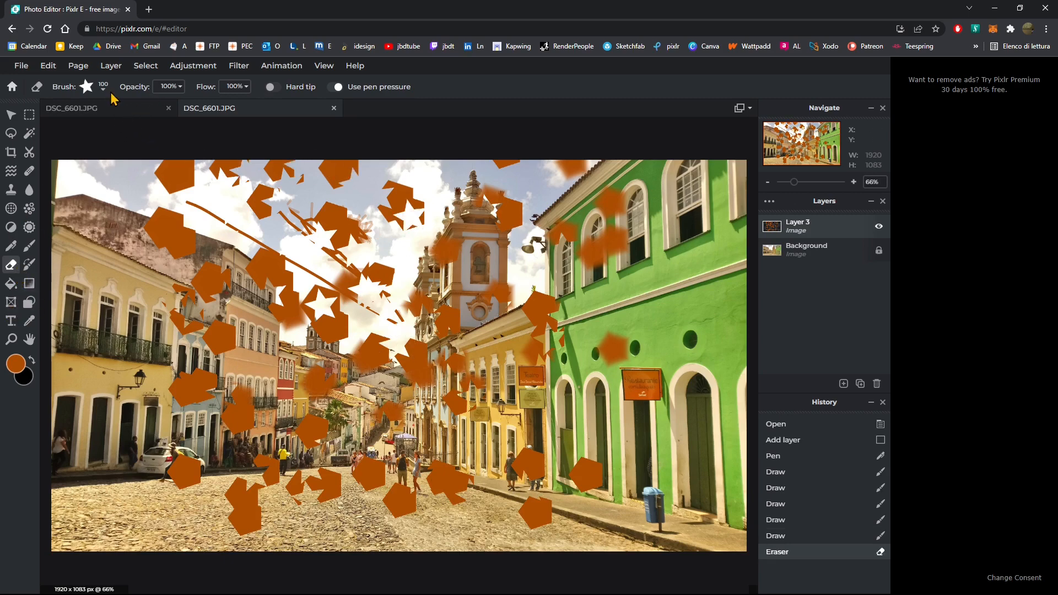
Choose the soft 500 px circular eraser brush and erase all remaining orange paint from Layer 3.
left_click(104, 88)
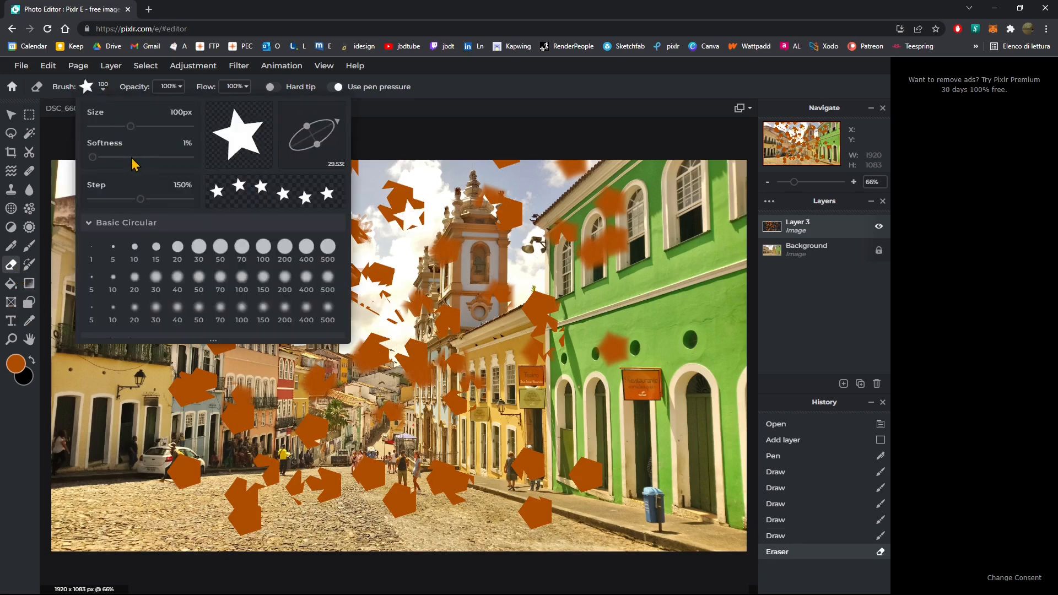
left_click(328, 277)
left_click(399, 150)
mouse_move(269, 520)
left_mouse_down()
mouse_move(160, 508)
mouse_move(396, 524)
mouse_move(708, 450)
mouse_move(612, 236)
mouse_move(468, 142)
mouse_move(160, 141)
mouse_move(77, 464)
mouse_move(809, 330)
mouse_move(307, 177)
mouse_move(182, 386)
mouse_move(148, 221)
mouse_move(545, 474)
mouse_move(369, 407)
mouse_move(295, 129)
mouse_move(222, 389)
left_mouse_up()
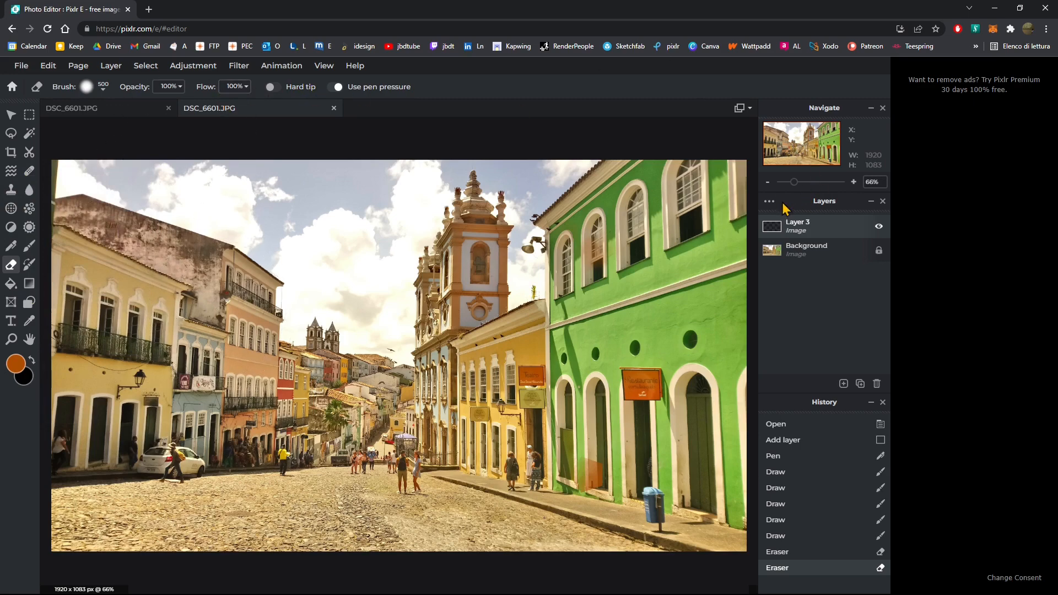
Set the eraser's brush size to 120 px.
left_click(103, 87)
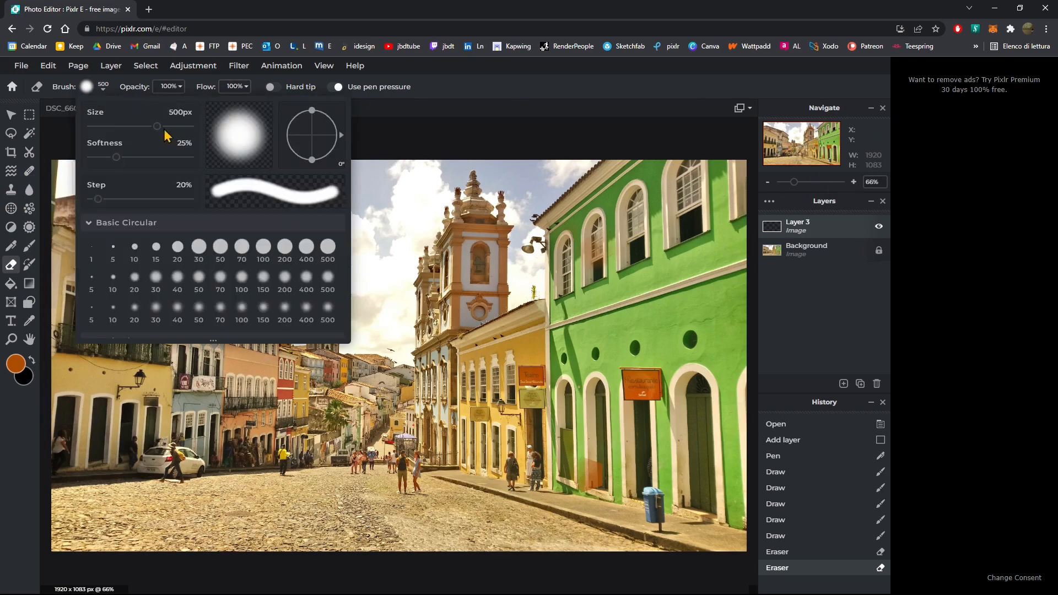
left_click_drag(157, 126, 132, 127)
left_click(415, 76)
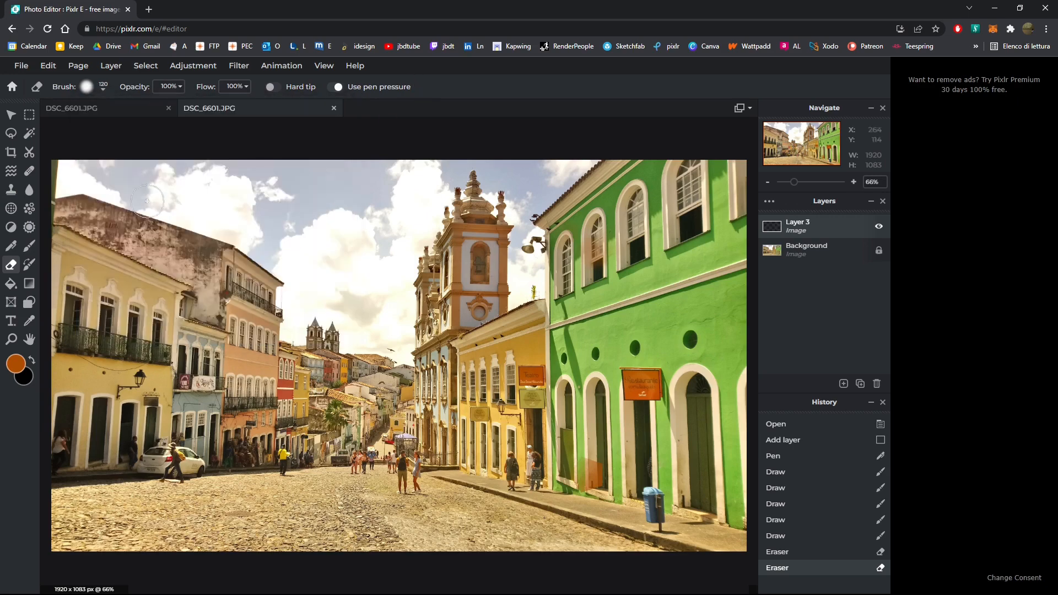
Activate the lighten/darken tool, switch through the Midtones and Highlights ranges, and set it to Darken with the Shadows range.
left_click(11, 228)
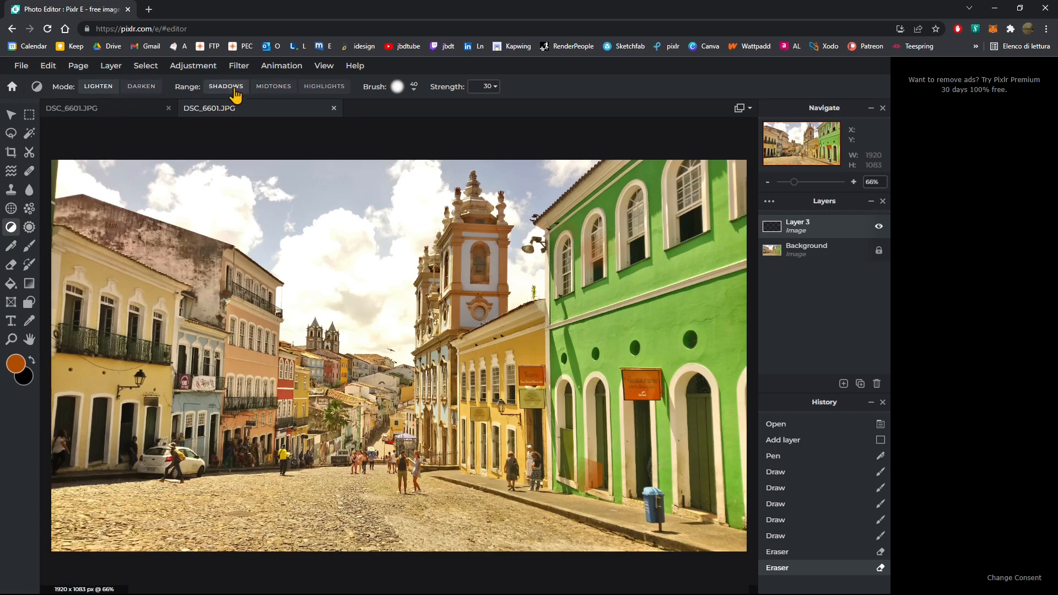
left_click(278, 90)
left_click(330, 91)
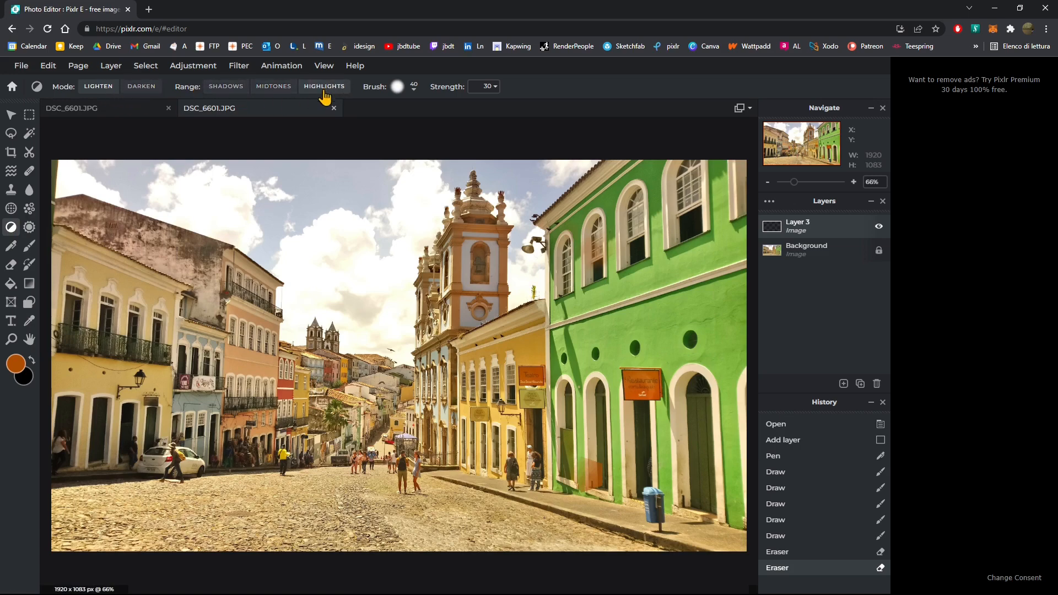
left_click(219, 90)
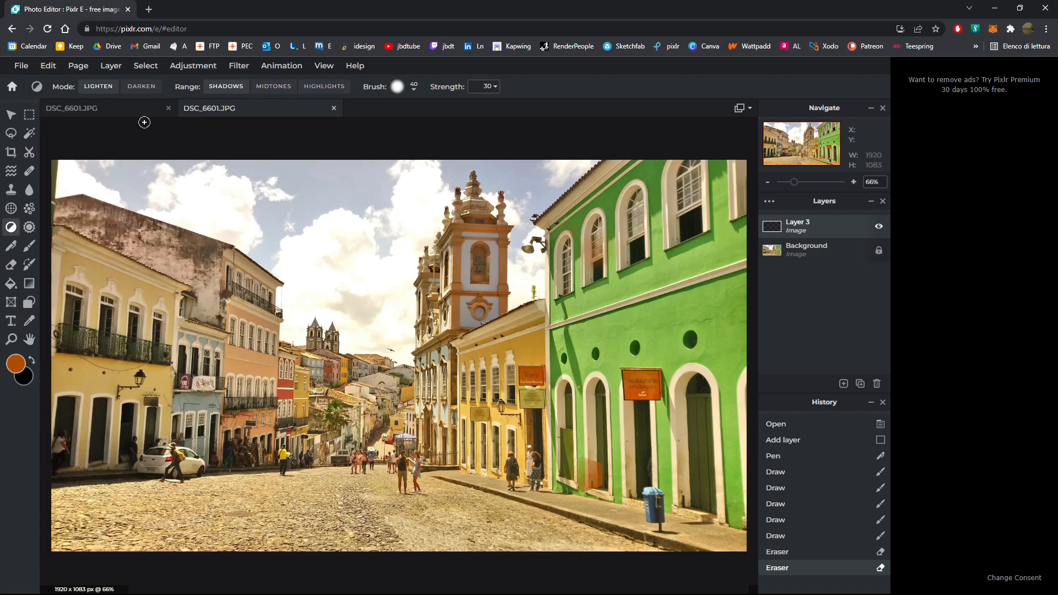
left_click(141, 88)
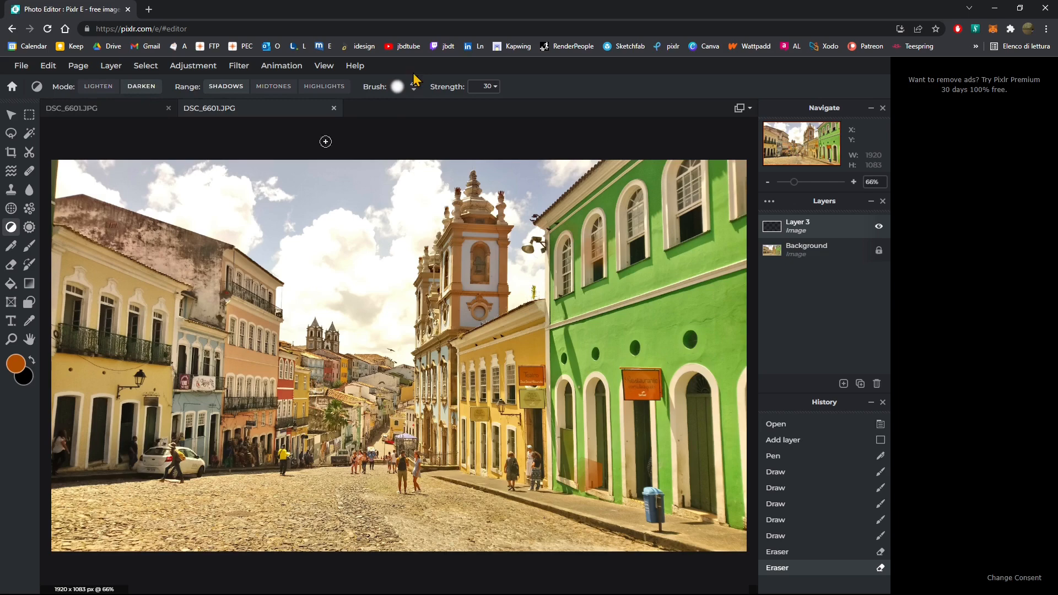
Set the darkening strength to 67 and the brush size to 58 px, and make the Background layer active.
left_click(485, 87)
left_click(464, 105)
left_click(397, 86)
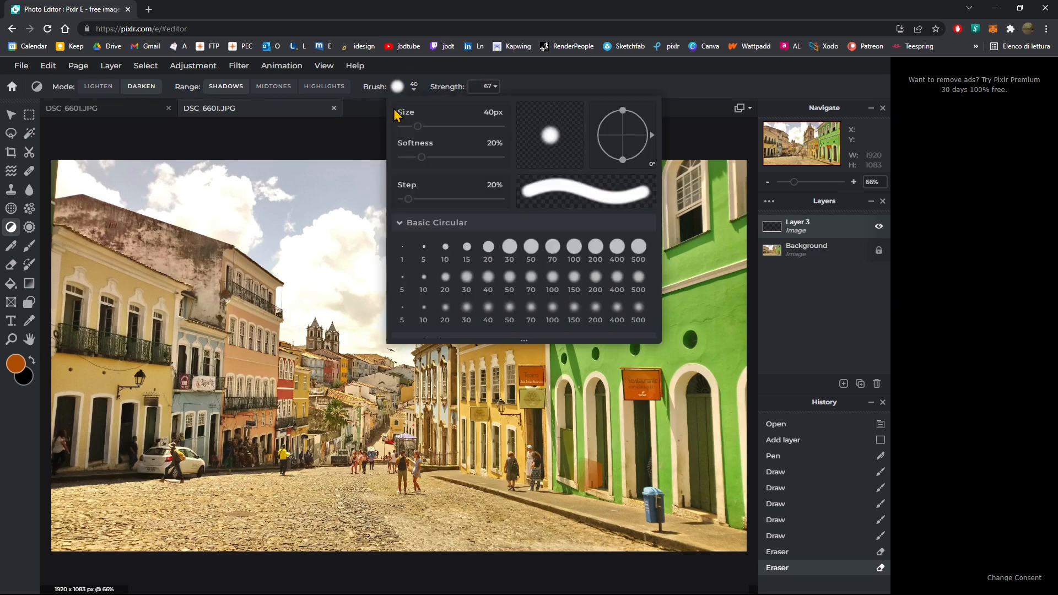
left_click(566, 88)
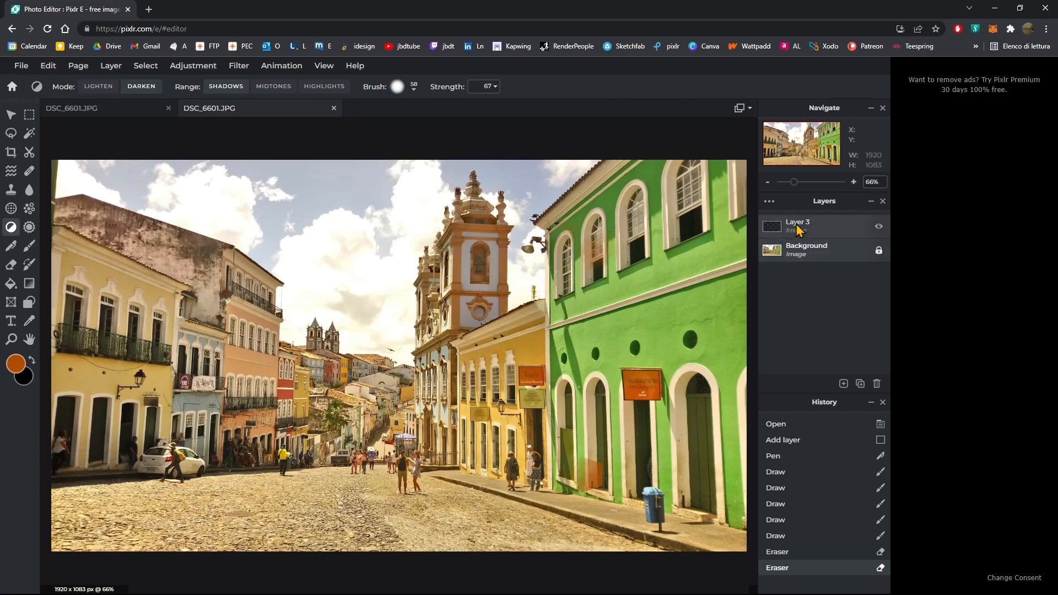
left_click(806, 246)
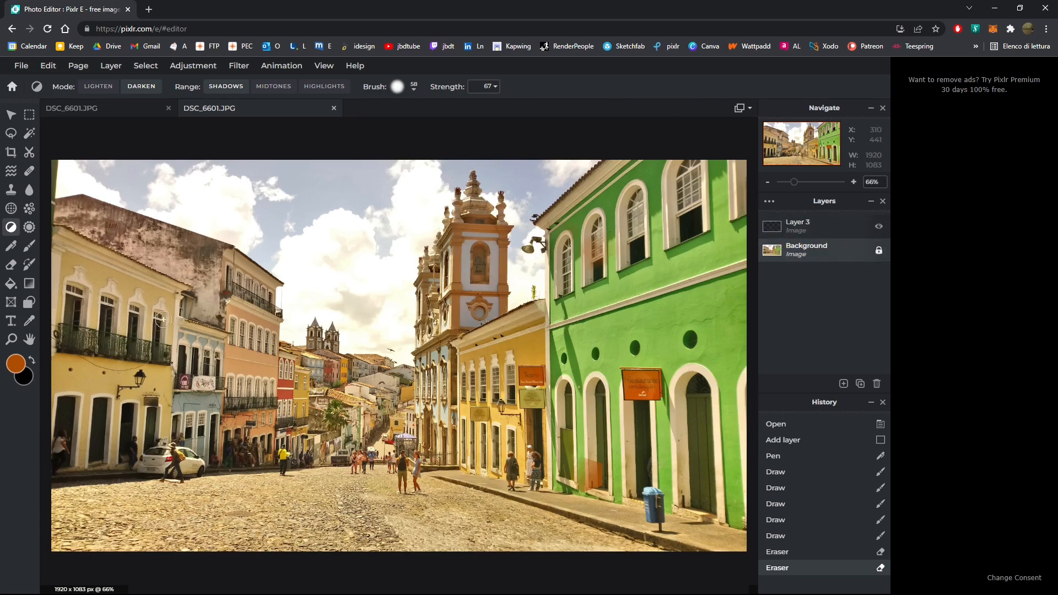
Darken the shadows in the upper-floor windows of the yellow building with the balcony.
mouse_move(163, 320)
left_mouse_down()
mouse_move(158, 356)
mouse_move(135, 316)
mouse_move(135, 353)
left_mouse_up()
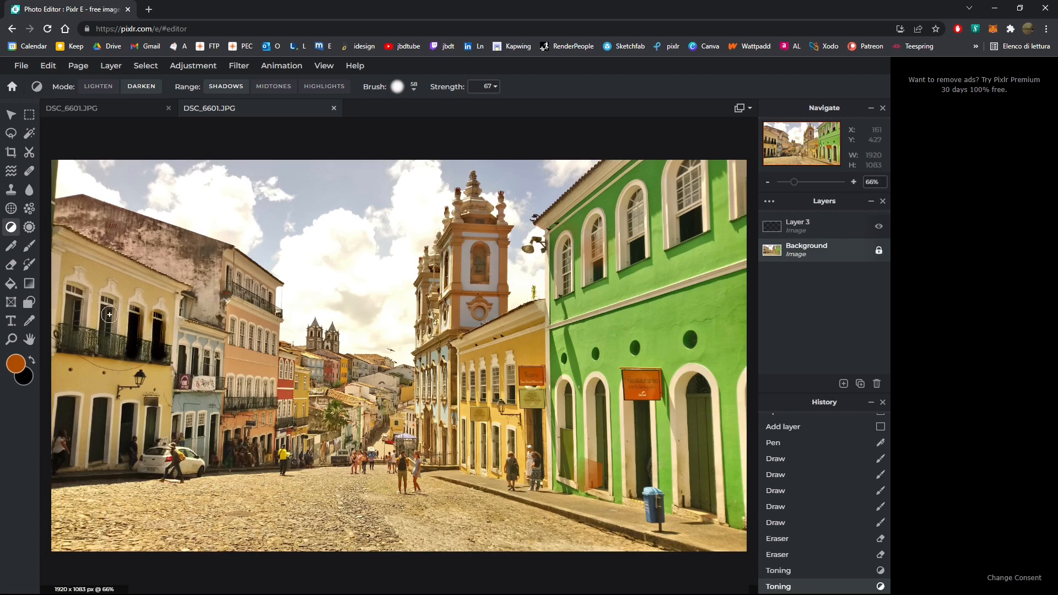
left_click_drag(108, 308, 102, 348)
left_click_drag(70, 303, 69, 346)
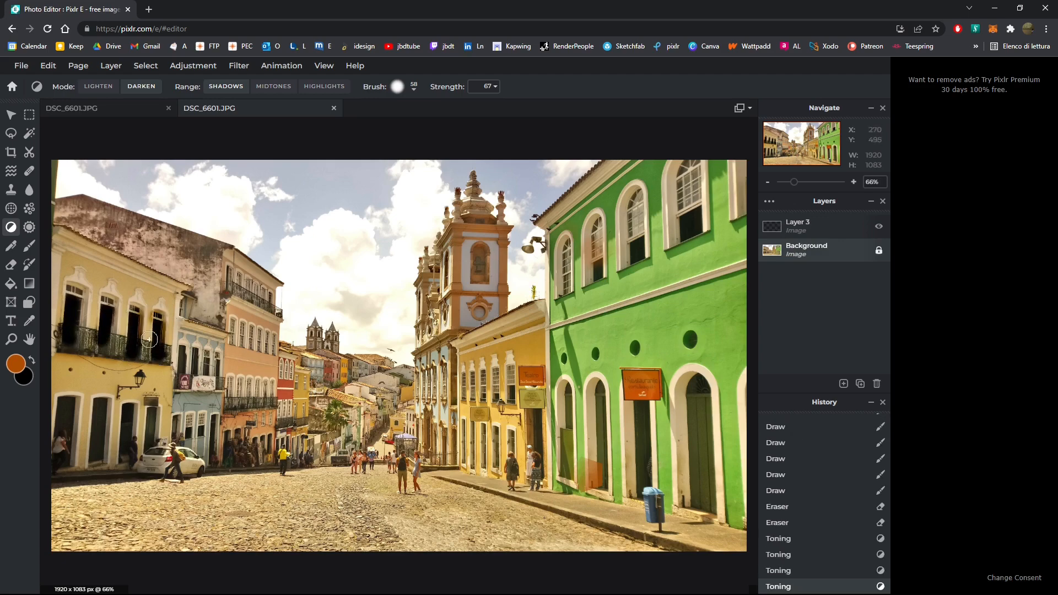
Set the darkening strength to 21 and darken the ground-floor doorways of the yellow building with the balcony.
left_click(495, 86)
left_click_drag(467, 106, 415, 113)
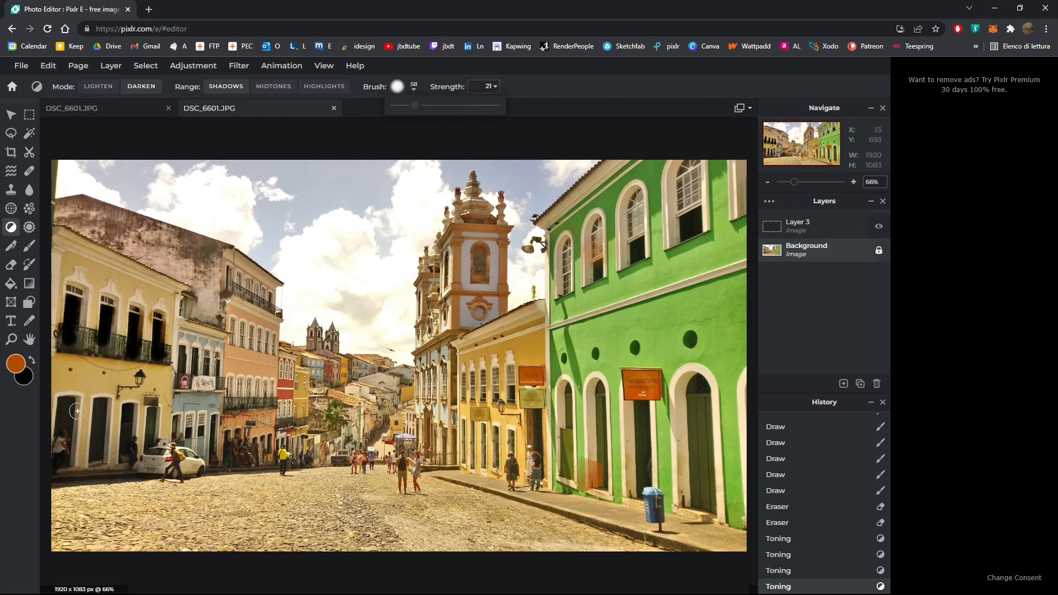
left_click_drag(153, 414, 149, 449)
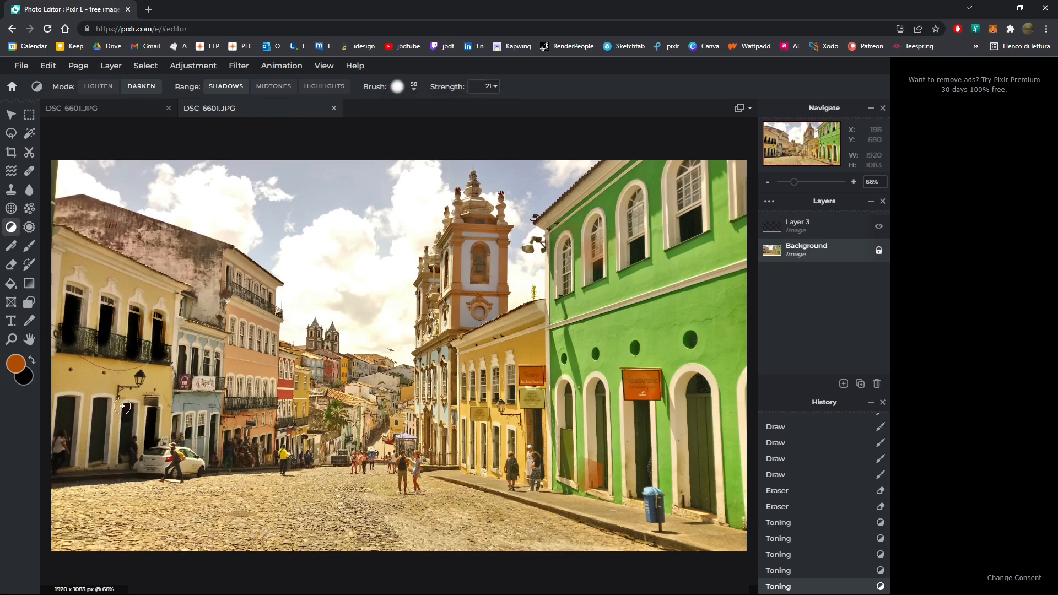
mouse_move(122, 407)
left_mouse_down()
mouse_move(127, 454)
mouse_move(101, 409)
mouse_move(97, 460)
left_mouse_up()
left_click_drag(67, 411, 65, 462)
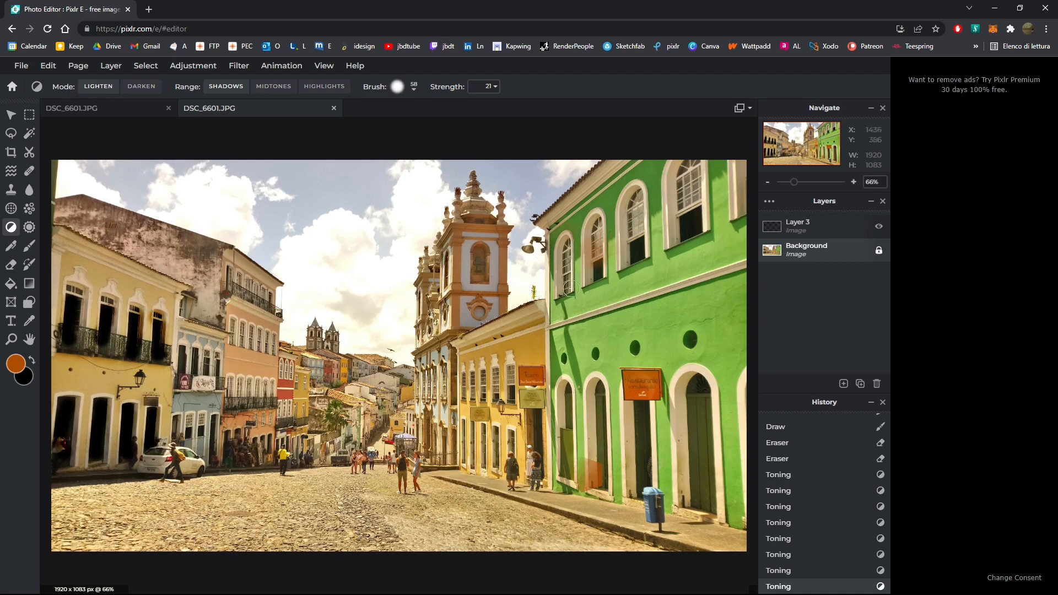
Lighten shadows around the green building's upper windows, and lighten highlights on the church tower and the facade below it.
left_click_drag(639, 252, 687, 221)
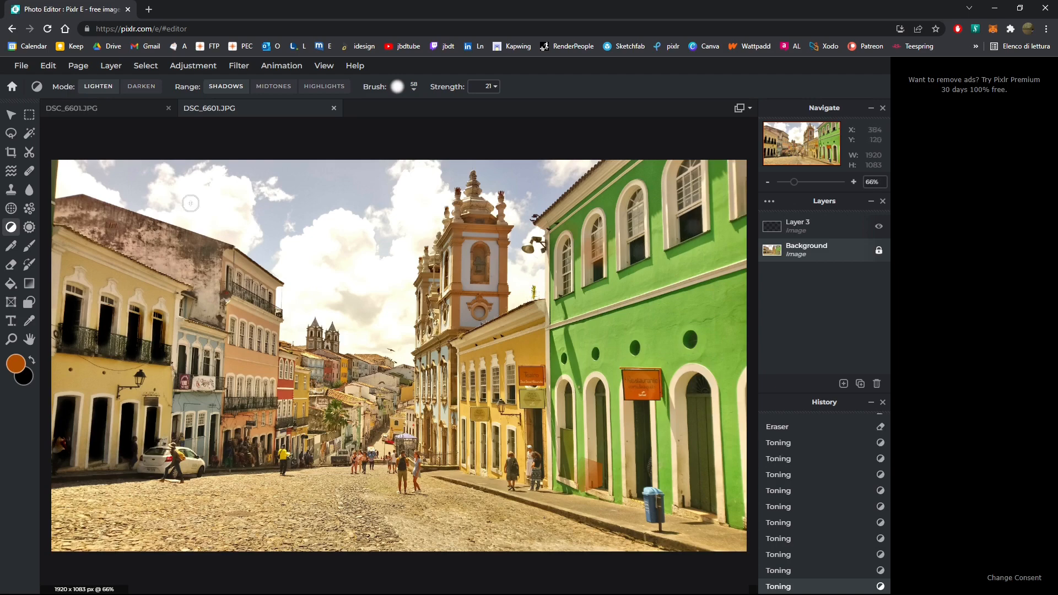
left_click(319, 89)
mouse_move(452, 250)
left_mouse_down()
mouse_move(444, 308)
mouse_move(417, 333)
mouse_move(420, 289)
left_mouse_up()
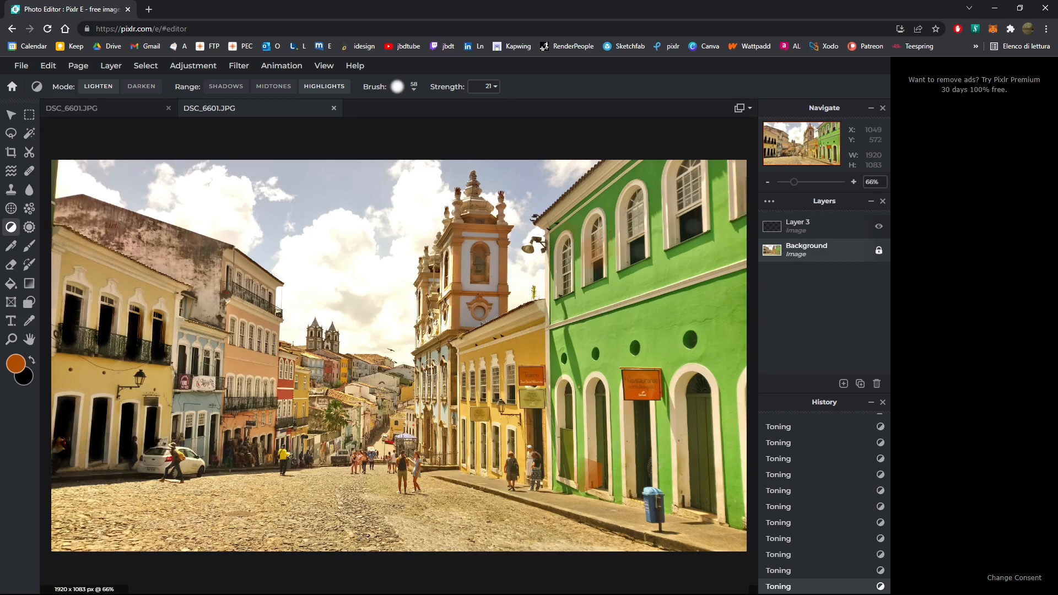
mouse_move(435, 368)
left_mouse_down()
mouse_move(438, 417)
mouse_move(427, 386)
mouse_move(422, 408)
left_mouse_up()
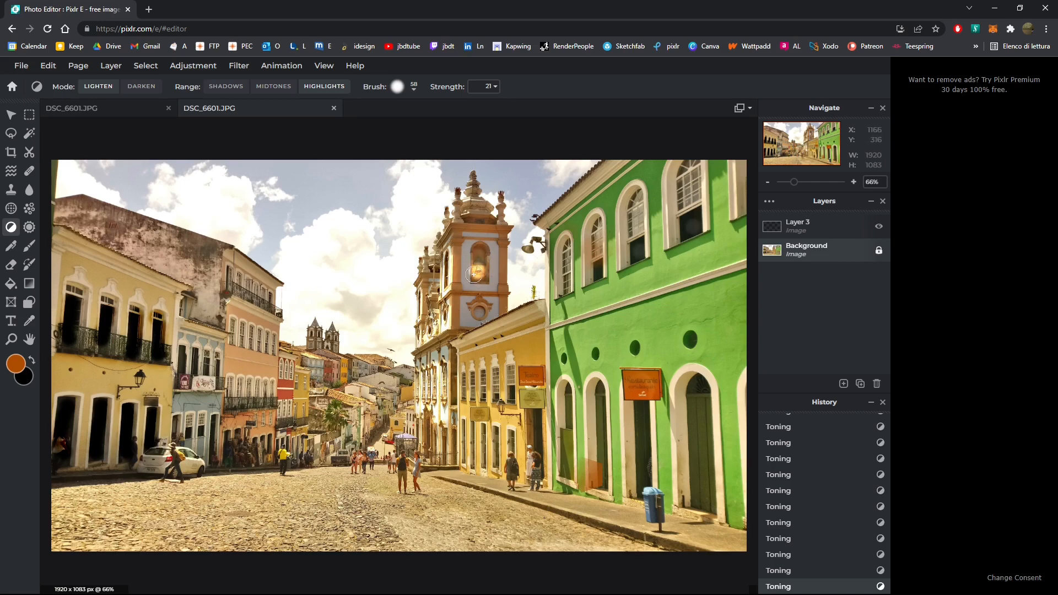
Undo the last three lightening strokes on the church tower.
key("ctrl+z")
key("ctrl+z")
key("ctrl+z")
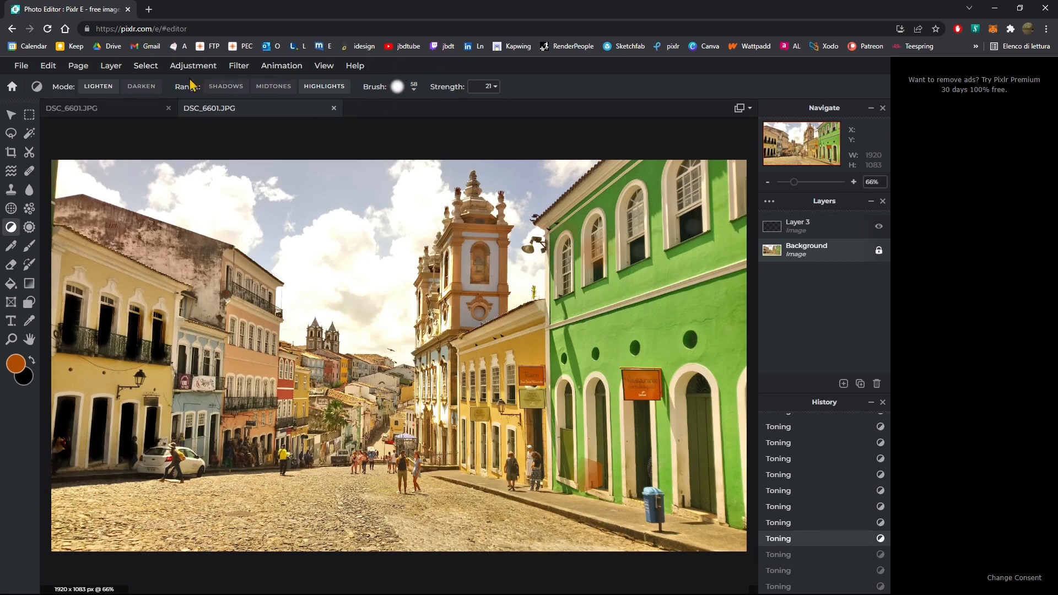
Switch the toning mode to Darken, try the Midtones and Highlights ranges, and return to Lighten.
left_click(141, 86)
left_click(274, 87)
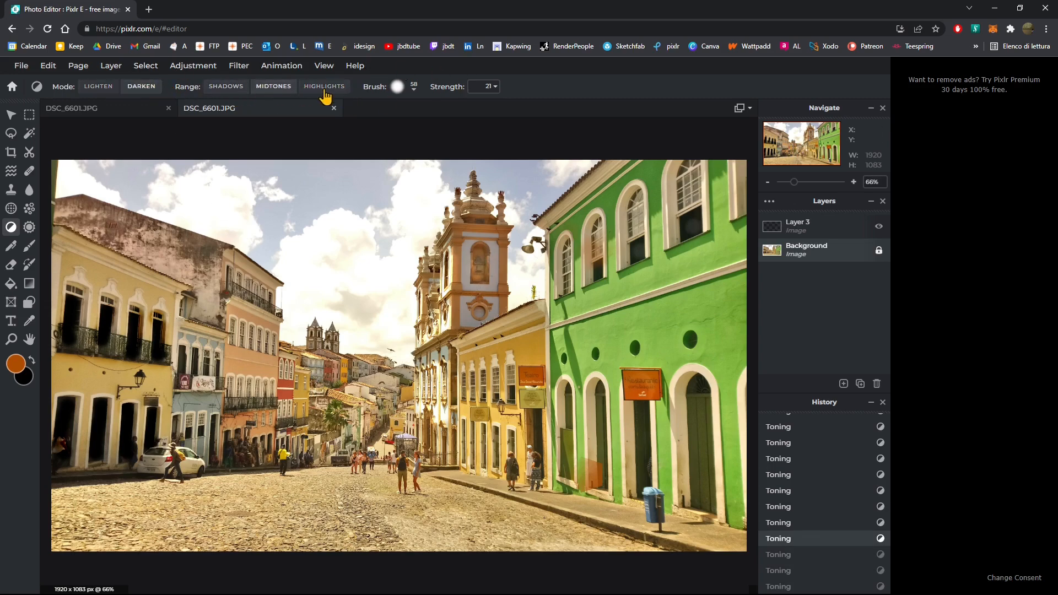
left_click(324, 87)
left_click(98, 86)
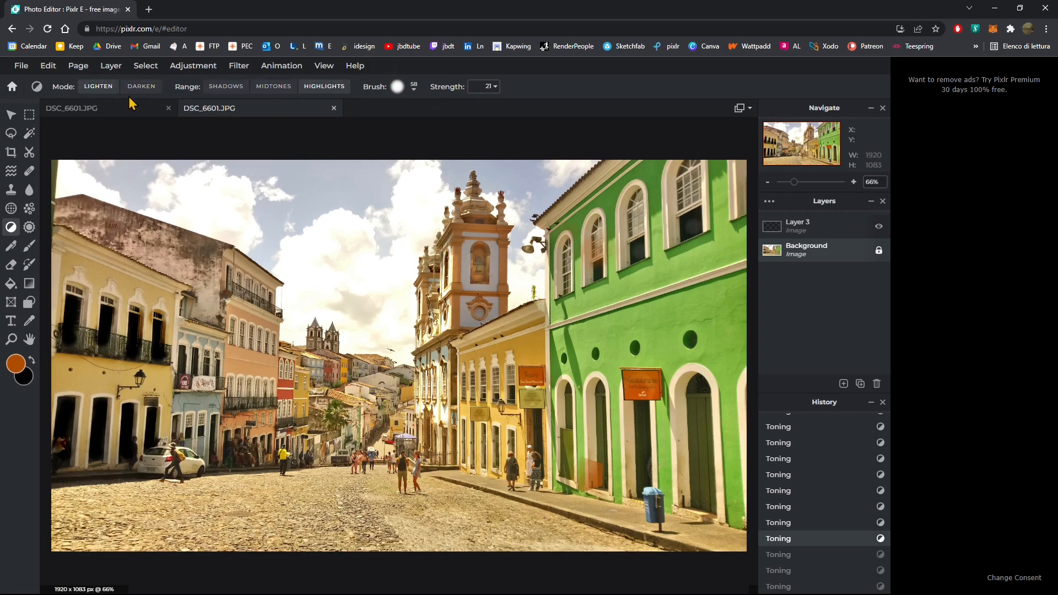
Activate the sponge tool, set its brush size to 220 px, and increase vibrance on the church and adjoining yellow building.
left_click(29, 229)
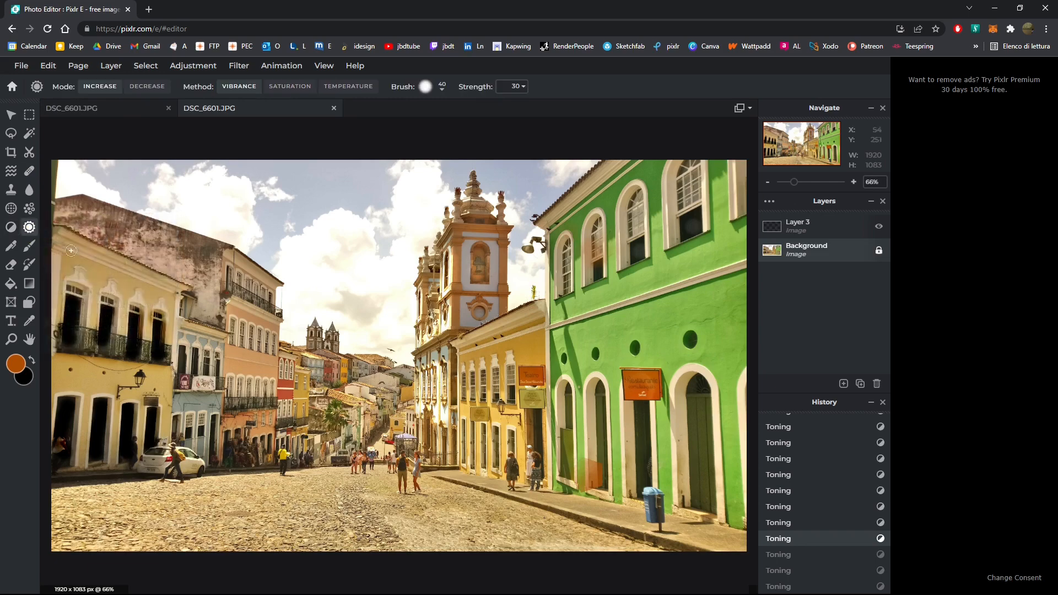
left_click(441, 91)
left_click_drag(442, 127, 477, 127)
mouse_move(482, 259)
left_mouse_down()
mouse_move(484, 281)
mouse_move(419, 311)
left_mouse_up()
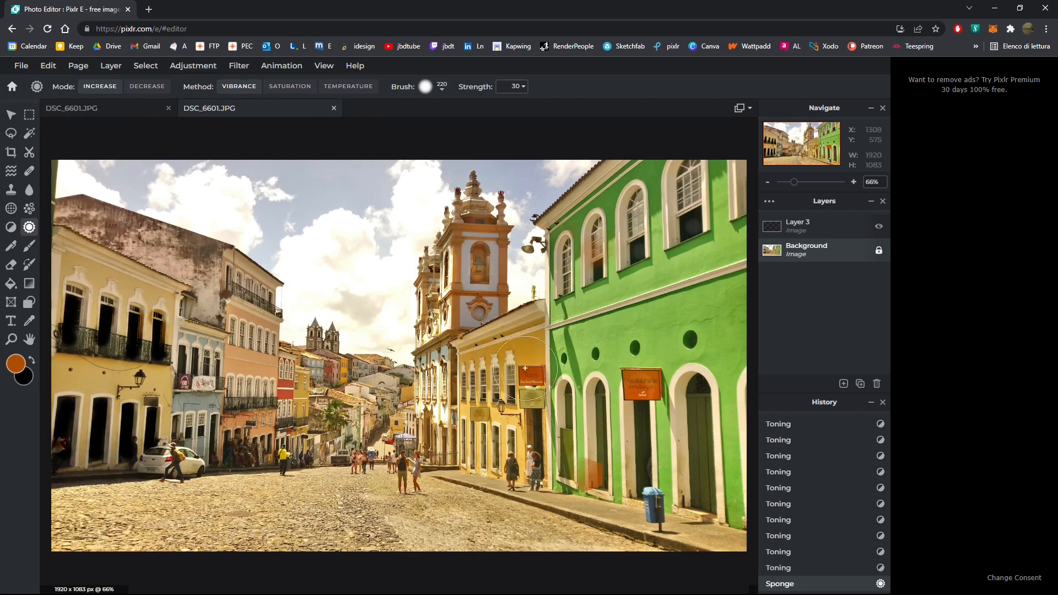
left_click(486, 434)
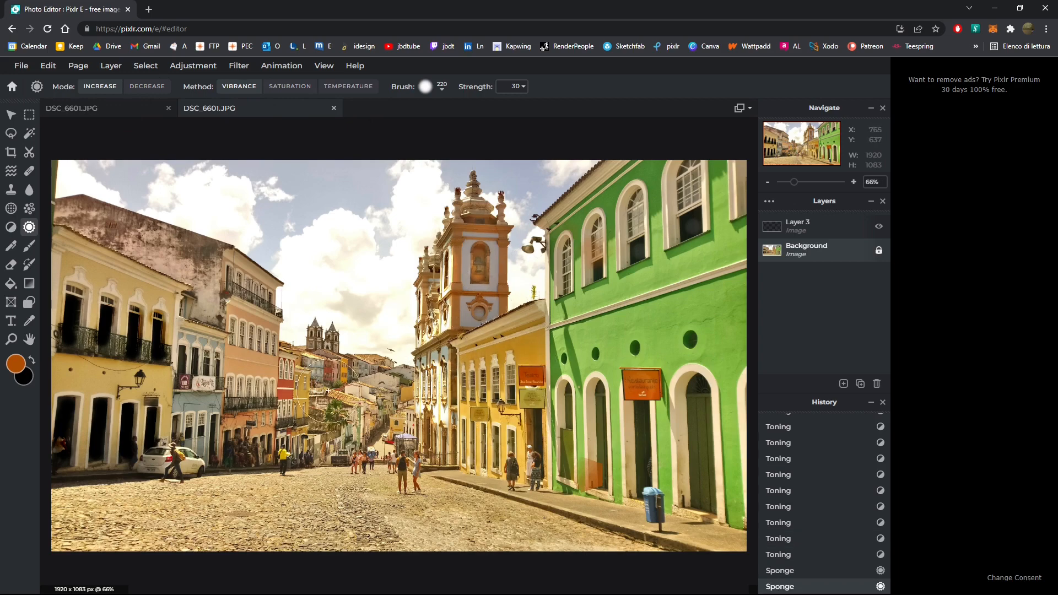
Increase vibrance on the blue, pink and red house facades along the street and on the distant houses.
mouse_move(282, 415)
left_mouse_down()
mouse_move(235, 367)
mouse_move(260, 308)
mouse_move(252, 280)
left_mouse_up()
left_click(217, 429)
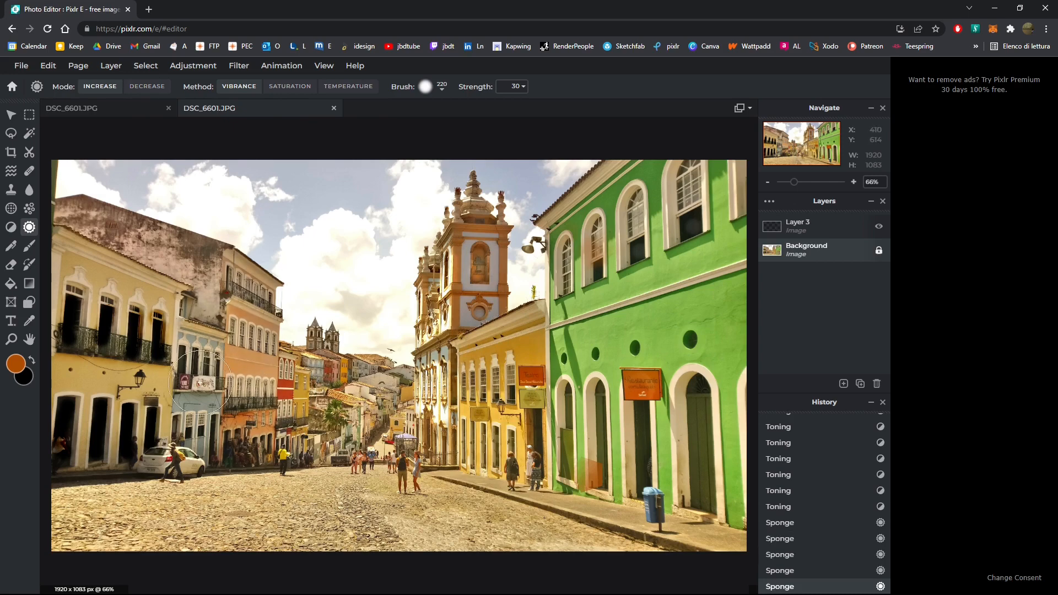
left_click(195, 361)
left_click(200, 380)
left_click(205, 427)
left_click(207, 428)
left_click(202, 415)
left_click(188, 371)
left_click(188, 441)
left_click(284, 401)
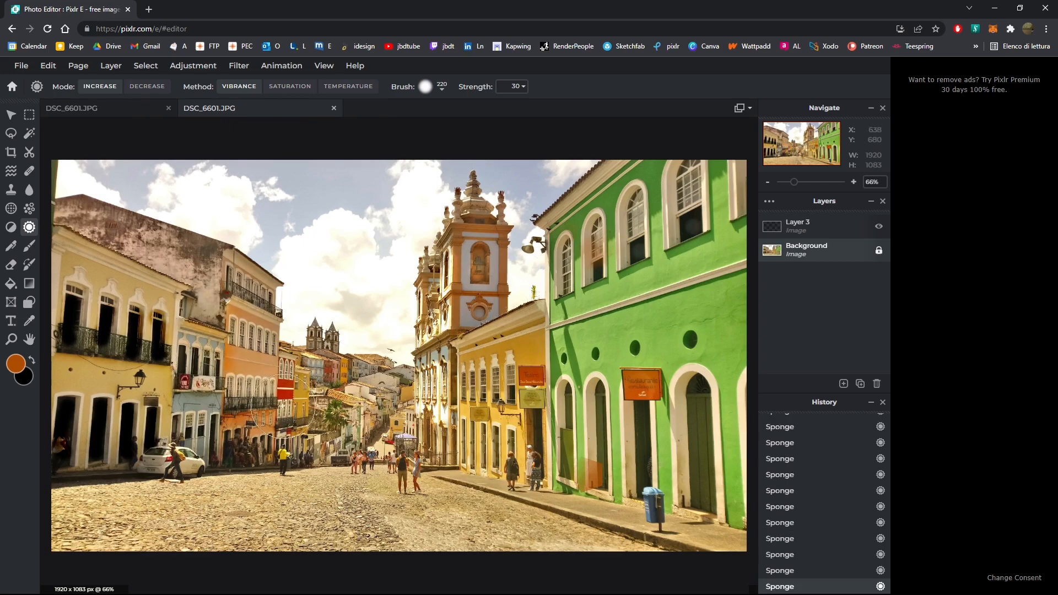
left_click(332, 432)
left_click(327, 402)
Increase vibrance across the facade of the yellow building with the balcony.
left_click(108, 346)
left_click(128, 390)
left_click(79, 405)
left_click(62, 449)
left_click(120, 315)
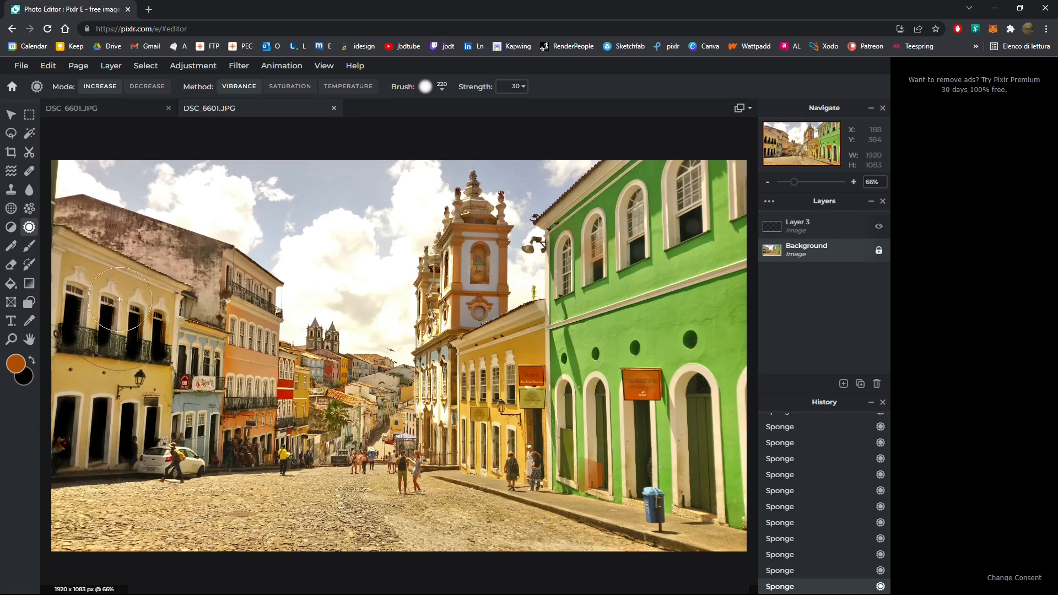
left_click(152, 302)
left_click(131, 345)
left_click(116, 399)
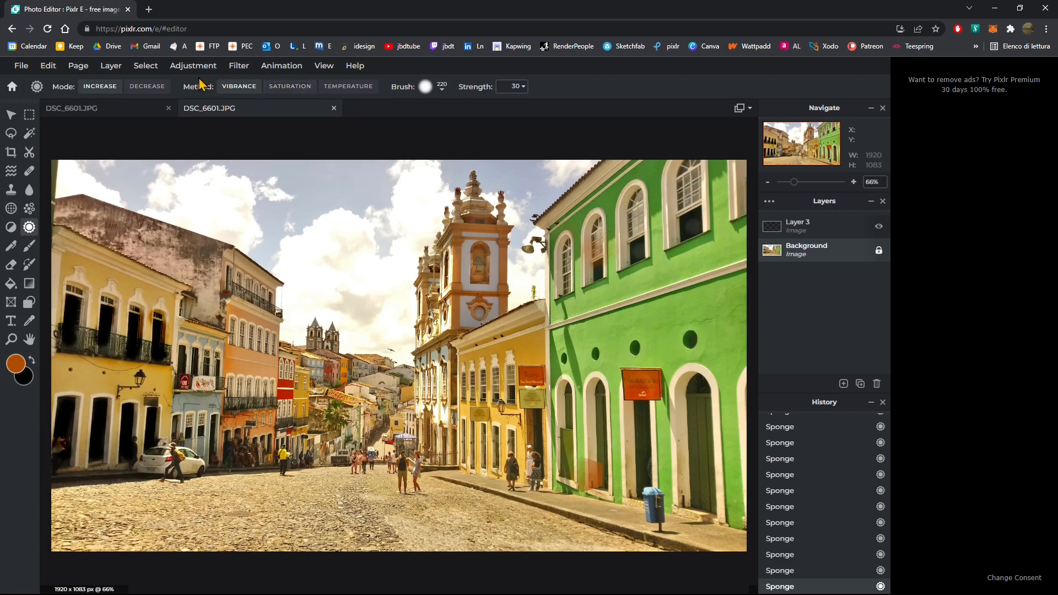
Try decreasing vibrance on the yellow building beside the church, and undo the last ten sponge strokes.
left_click(146, 89)
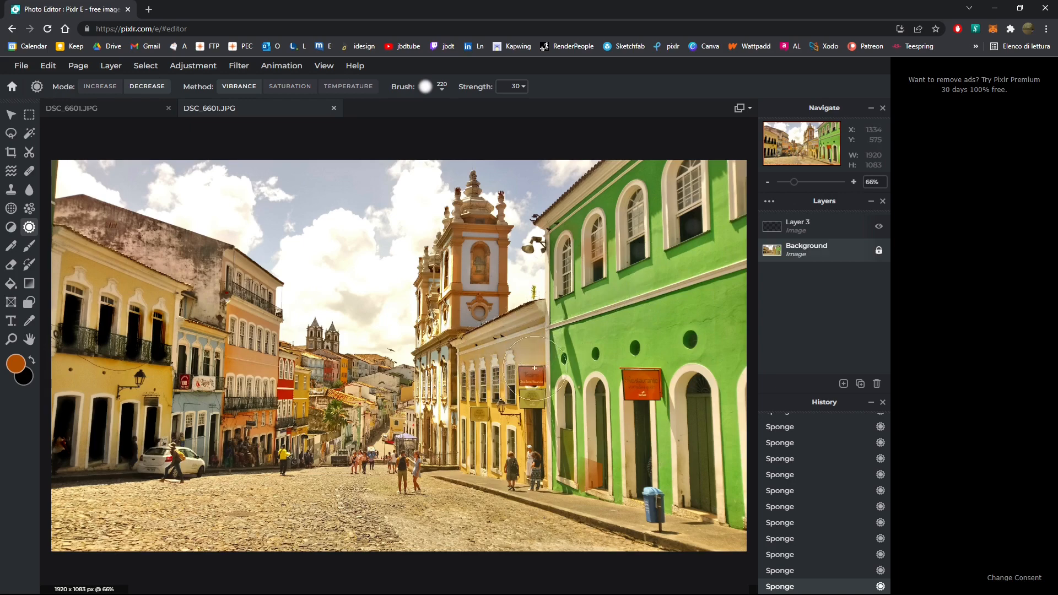
key("ctrl+z")
key("ctrl+z")
key("ctrl+z")
key("ctrl+z")
key("ctrl+z")
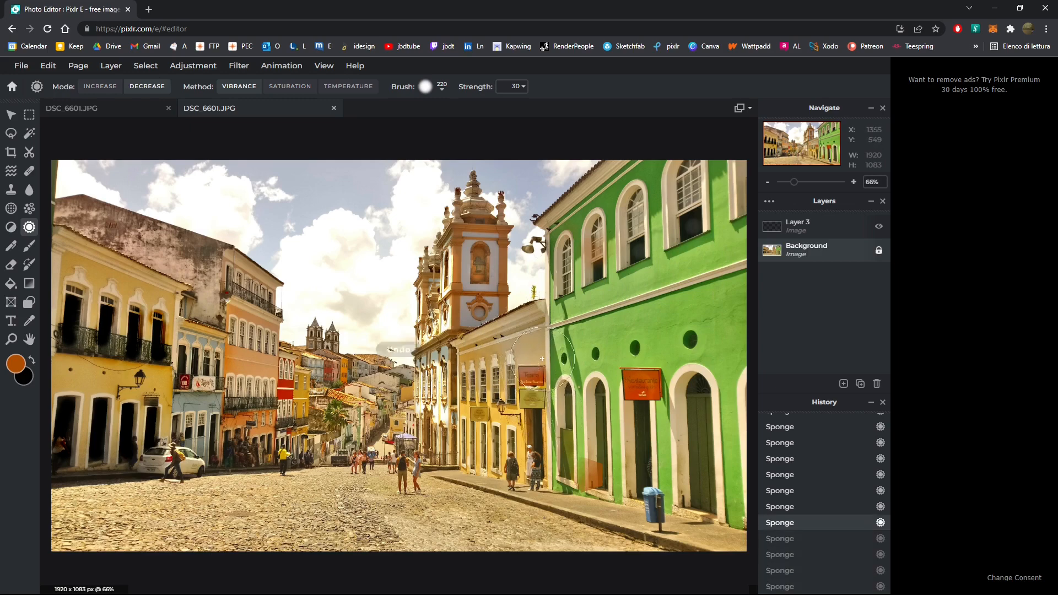
key("ctrl+z")
key("ctrl+z")
key("ctrl+z")
key("ctrl+z")
key("ctrl+z")
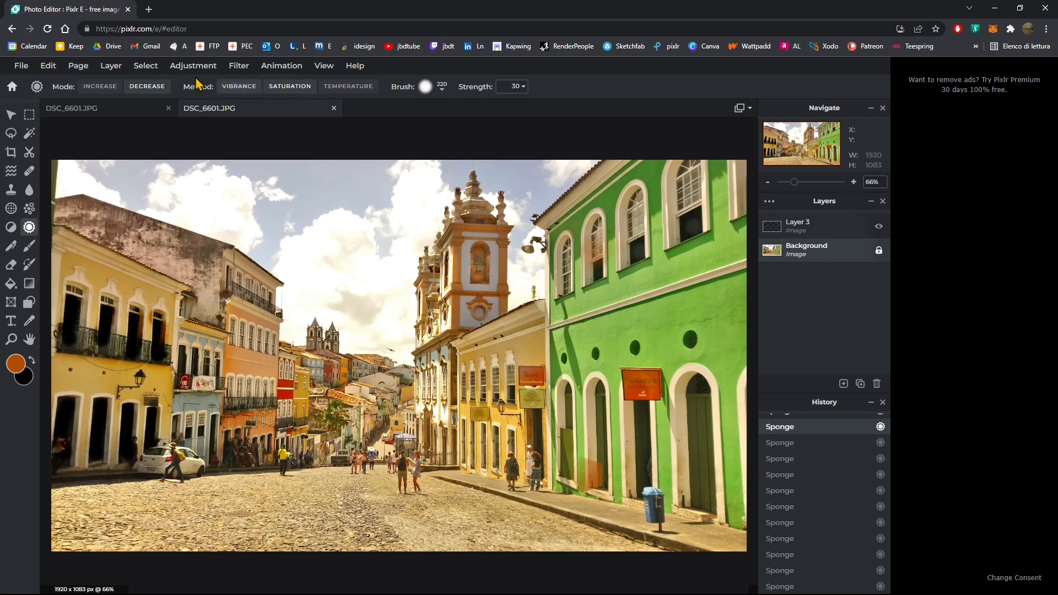
Increase saturation on the yellow building with the balcony and the neighbouring blue and orange facades.
left_click(99, 86)
mouse_move(133, 308)
left_mouse_down()
mouse_move(131, 289)
mouse_move(88, 280)
left_mouse_up()
mouse_move(168, 310)
left_mouse_down()
mouse_move(159, 346)
mouse_move(125, 375)
mouse_move(76, 383)
mouse_move(170, 384)
mouse_move(192, 337)
mouse_move(207, 378)
mouse_move(199, 441)
mouse_move(211, 343)
mouse_move(240, 357)
left_mouse_up()
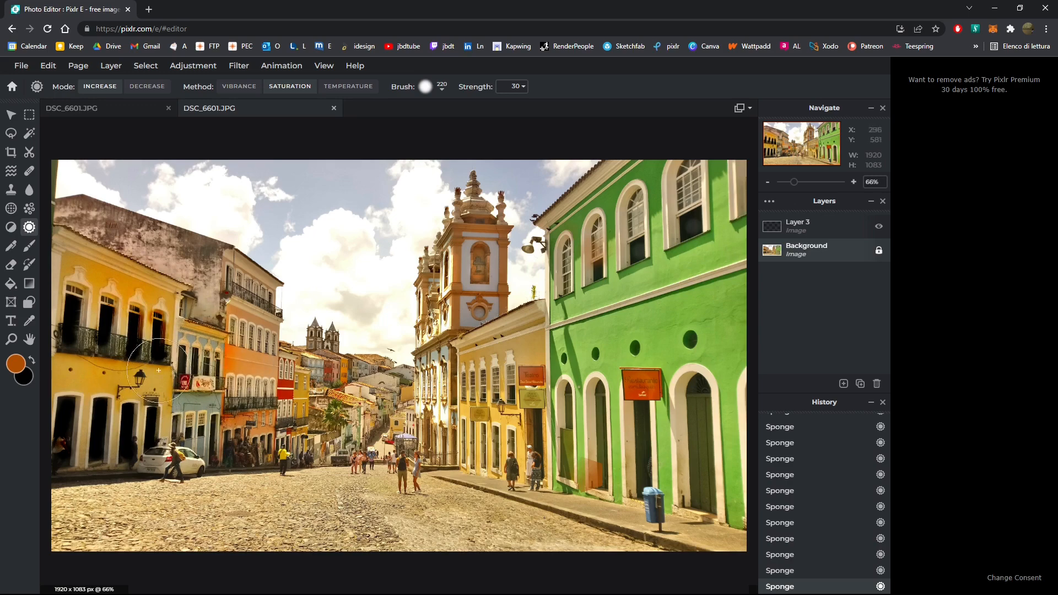
Set the foreground colour to the light teal swatch.
left_click(16, 364)
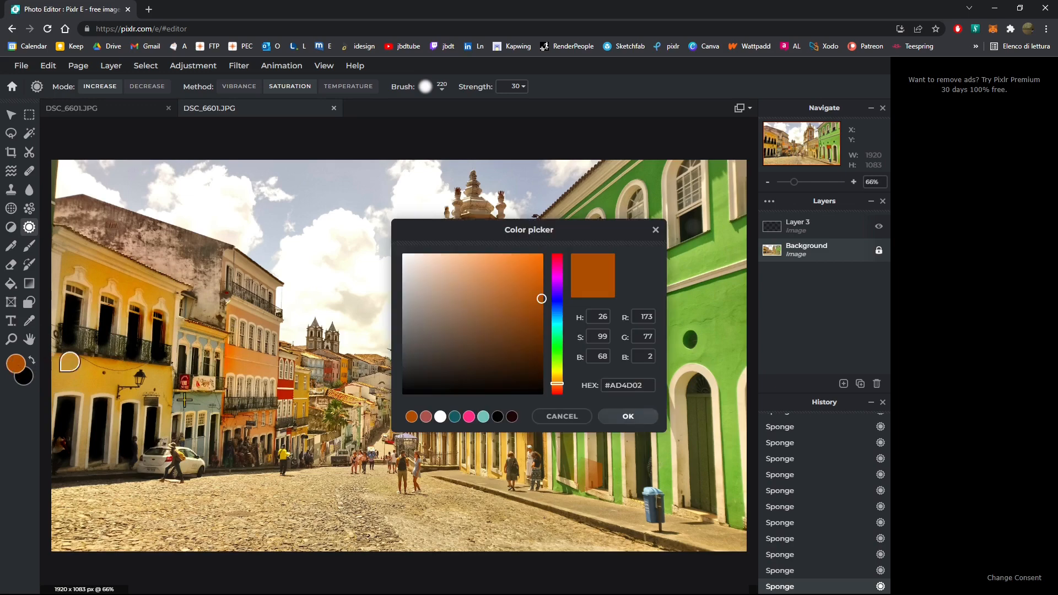
left_click(482, 417)
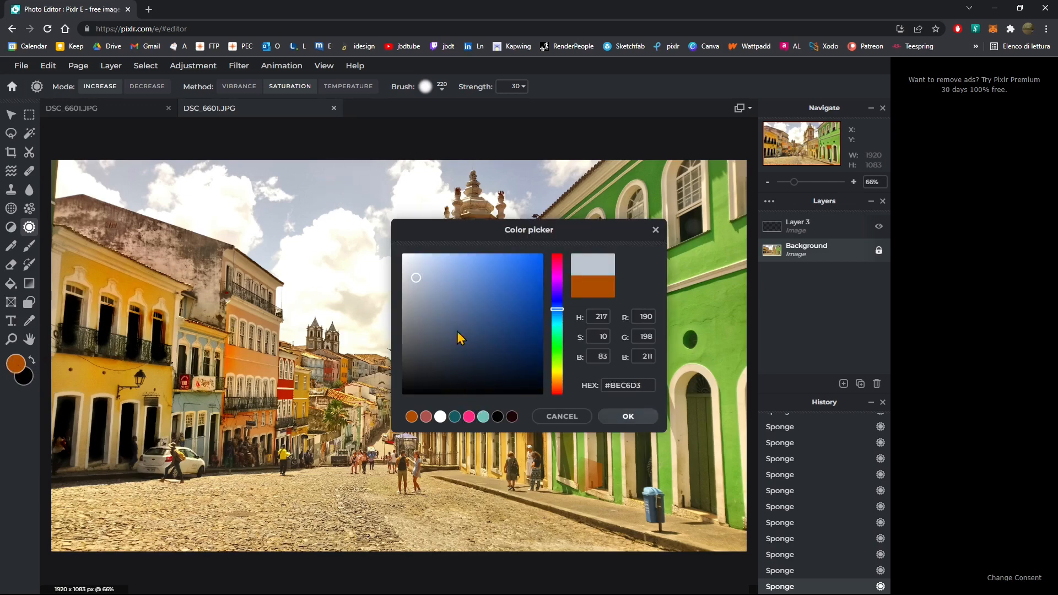
left_click(483, 417)
left_click(616, 417)
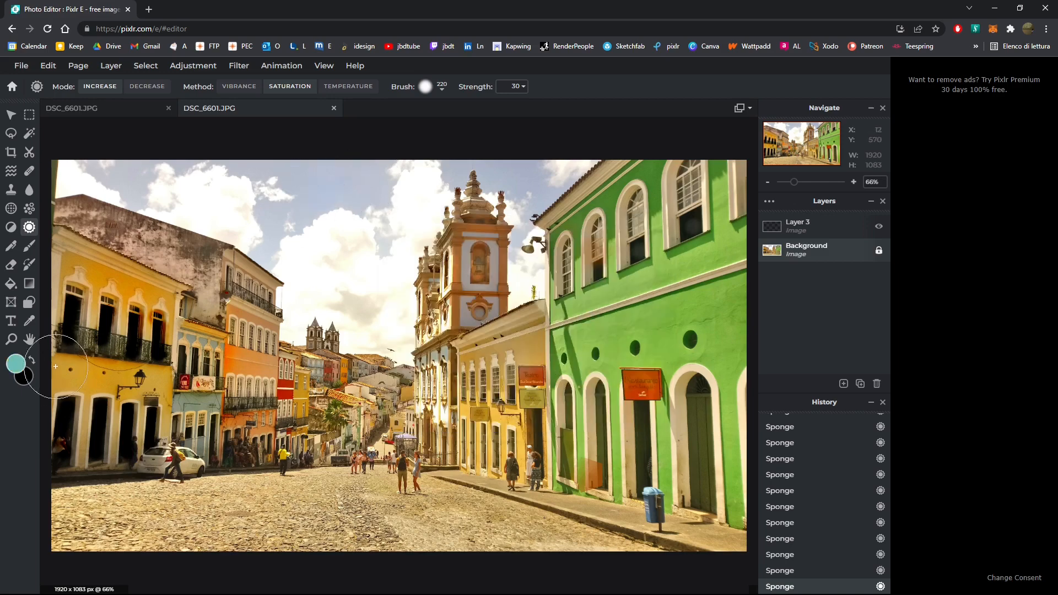
Set the sponge strength to 70 and increase saturation across the sky.
left_click(515, 86)
left_click(498, 106)
mouse_move(147, 173)
left_mouse_down()
mouse_move(126, 187)
mouse_move(309, 178)
mouse_move(299, 198)
mouse_move(510, 167)
mouse_move(485, 170)
left_mouse_up()
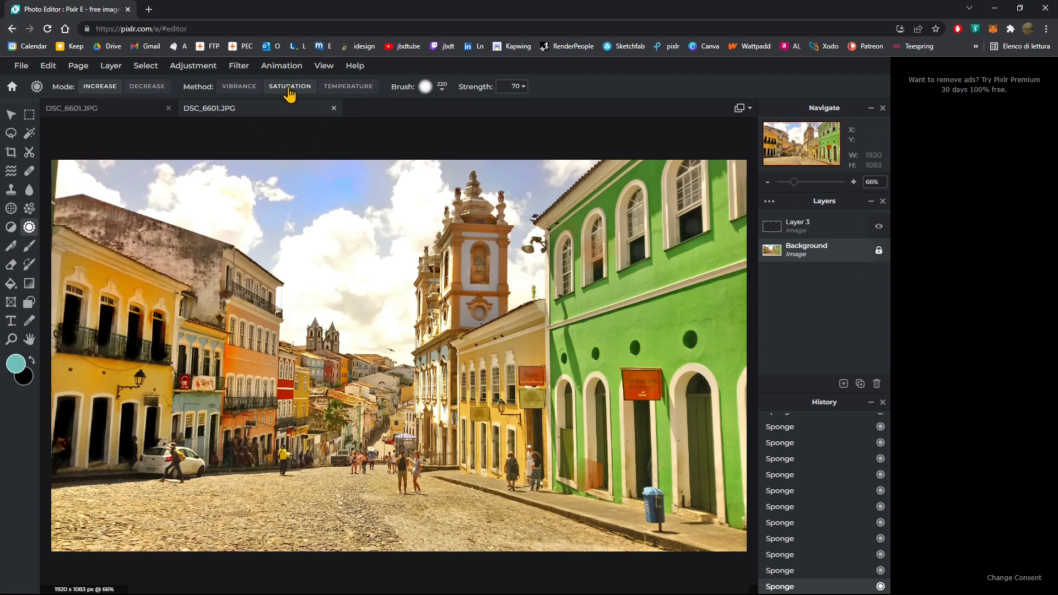
Decrease saturation on the row of houses opposite the green building, the cobblestone street, the church and its adjoining building.
left_click(146, 87)
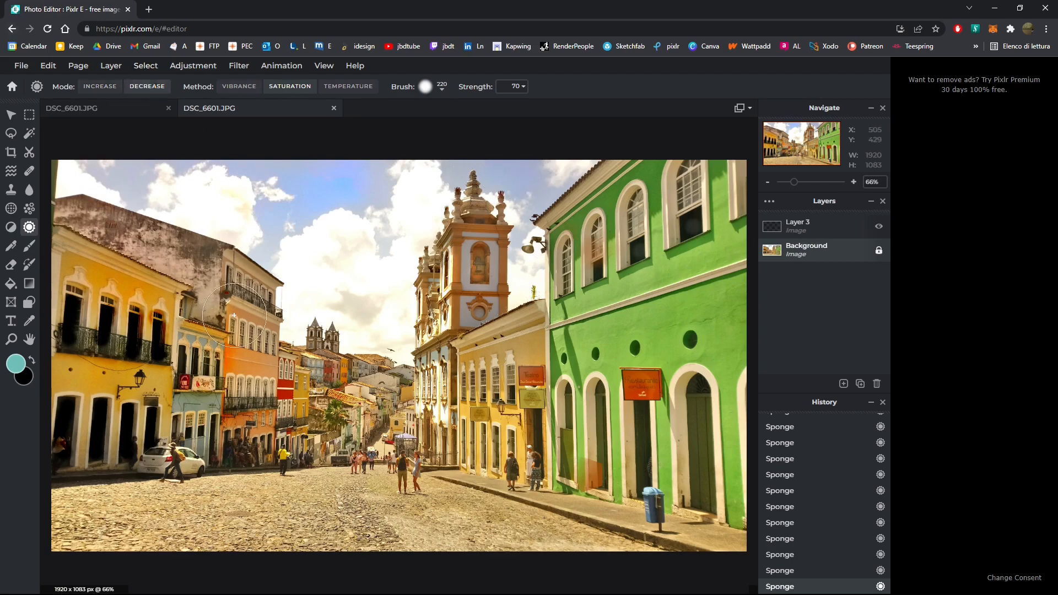
mouse_move(311, 372)
left_mouse_down()
mouse_move(335, 423)
mouse_move(380, 401)
mouse_move(304, 384)
mouse_move(267, 391)
mouse_move(269, 413)
mouse_move(225, 325)
mouse_move(269, 378)
mouse_move(250, 307)
mouse_move(204, 365)
mouse_move(171, 439)
mouse_move(186, 428)
mouse_move(147, 373)
mouse_move(136, 273)
mouse_move(110, 282)
mouse_move(164, 316)
mouse_move(119, 305)
mouse_move(97, 316)
mouse_move(54, 397)
mouse_move(71, 338)
mouse_move(150, 475)
mouse_move(200, 494)
mouse_move(126, 486)
left_mouse_up()
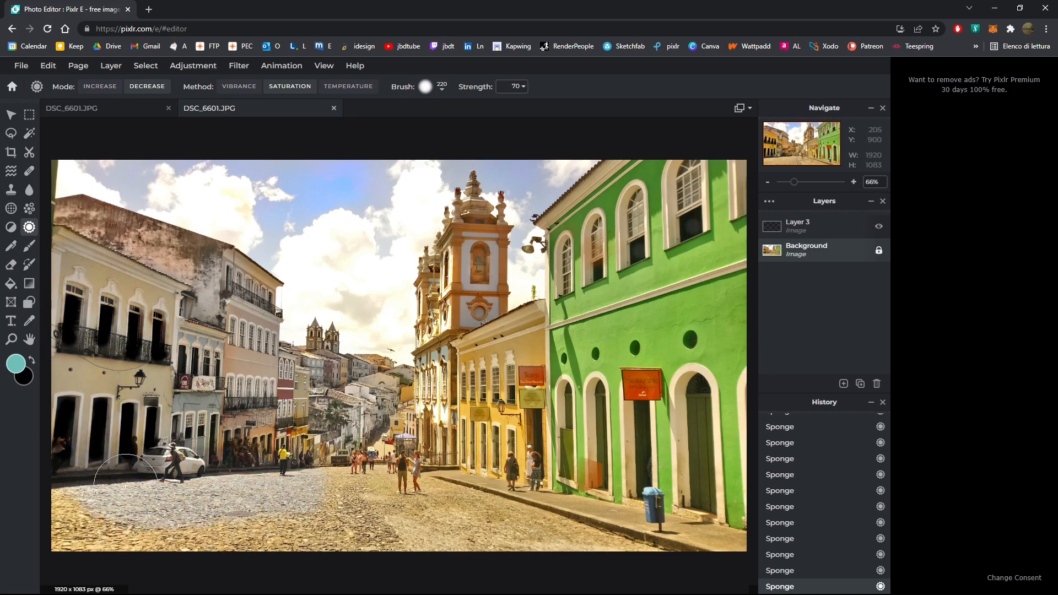
mouse_move(141, 527)
left_mouse_down()
mouse_move(48, 554)
mouse_move(243, 504)
left_mouse_up()
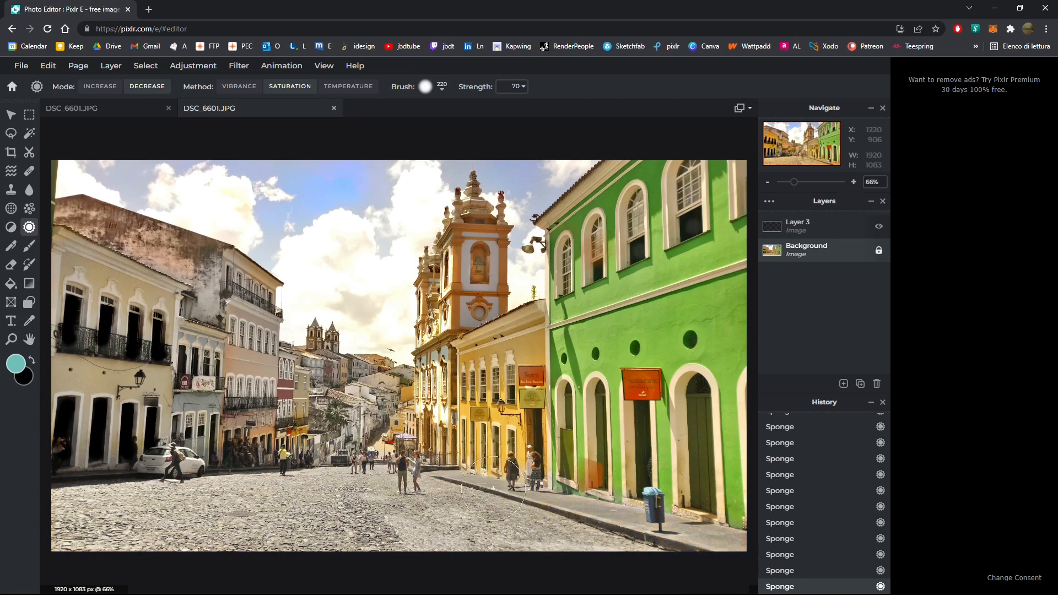
mouse_move(485, 350)
left_mouse_down()
mouse_move(531, 366)
mouse_move(512, 390)
mouse_move(520, 489)
mouse_move(486, 245)
mouse_move(505, 238)
mouse_move(501, 285)
mouse_move(471, 315)
mouse_move(460, 275)
mouse_move(417, 380)
mouse_move(418, 461)
mouse_move(429, 459)
mouse_move(386, 374)
mouse_move(343, 371)
mouse_move(343, 357)
mouse_move(314, 351)
mouse_move(309, 335)
mouse_move(304, 362)
mouse_move(321, 340)
mouse_move(242, 383)
mouse_move(253, 279)
mouse_move(206, 312)
left_mouse_up()
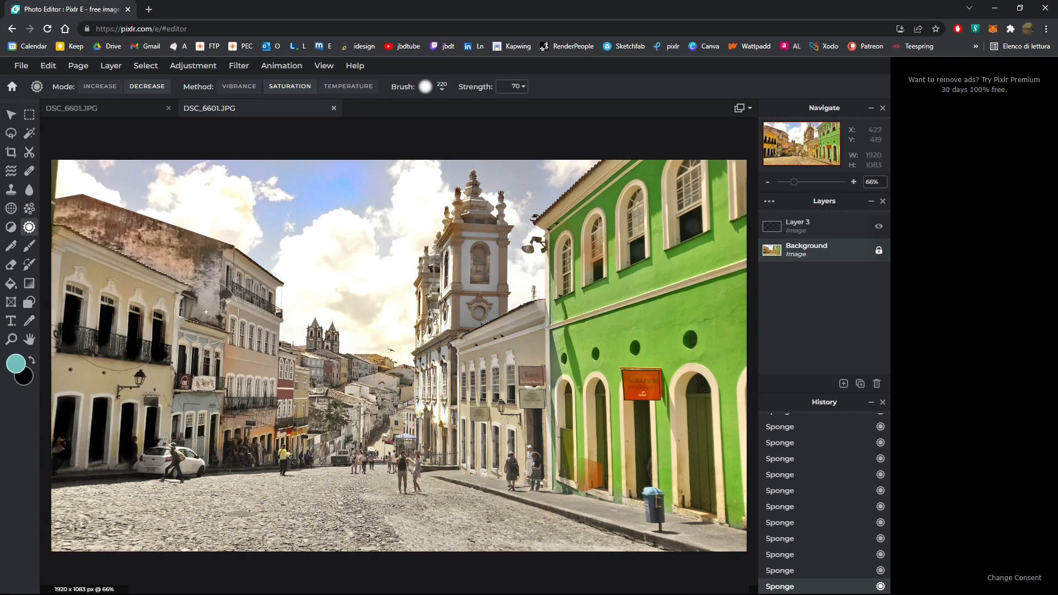
Set the sponge strength to 100 and desaturate the houses, street, church and adjoining building, leaving the green building coloured.
left_click(522, 86)
left_click_drag(499, 105, 560, 121)
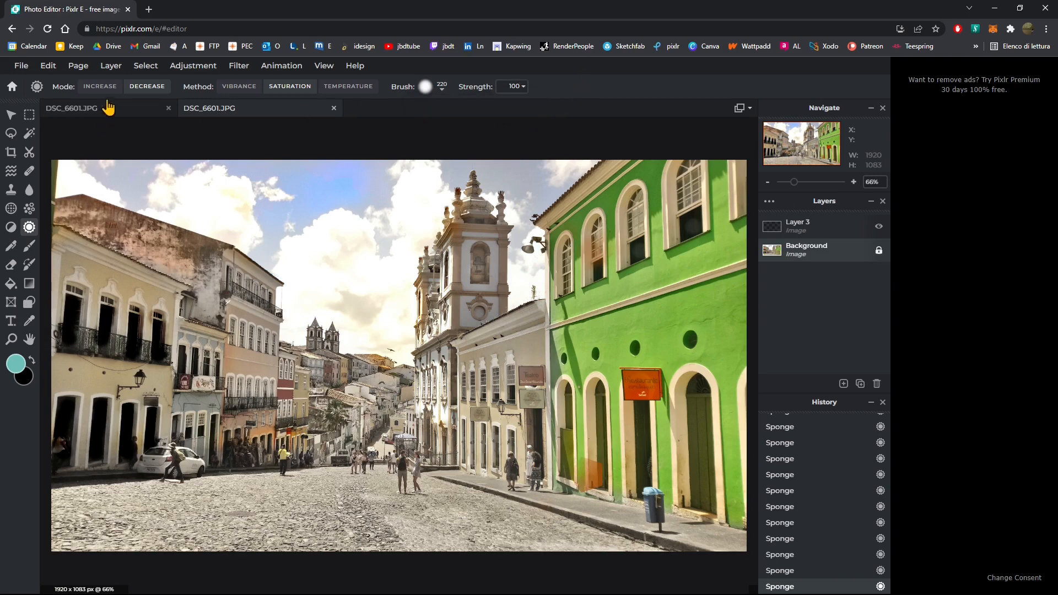
mouse_move(123, 254)
left_mouse_down()
mouse_move(102, 242)
mouse_move(128, 242)
mouse_move(92, 230)
mouse_move(97, 217)
mouse_move(91, 228)
mouse_move(244, 273)
mouse_move(223, 313)
mouse_move(154, 338)
mouse_move(86, 282)
mouse_move(87, 357)
mouse_move(113, 449)
mouse_move(87, 439)
mouse_move(104, 422)
mouse_move(176, 482)
mouse_move(137, 461)
mouse_move(202, 423)
mouse_move(212, 460)
mouse_move(311, 417)
mouse_move(372, 474)
mouse_move(406, 480)
mouse_move(421, 459)
left_mouse_up()
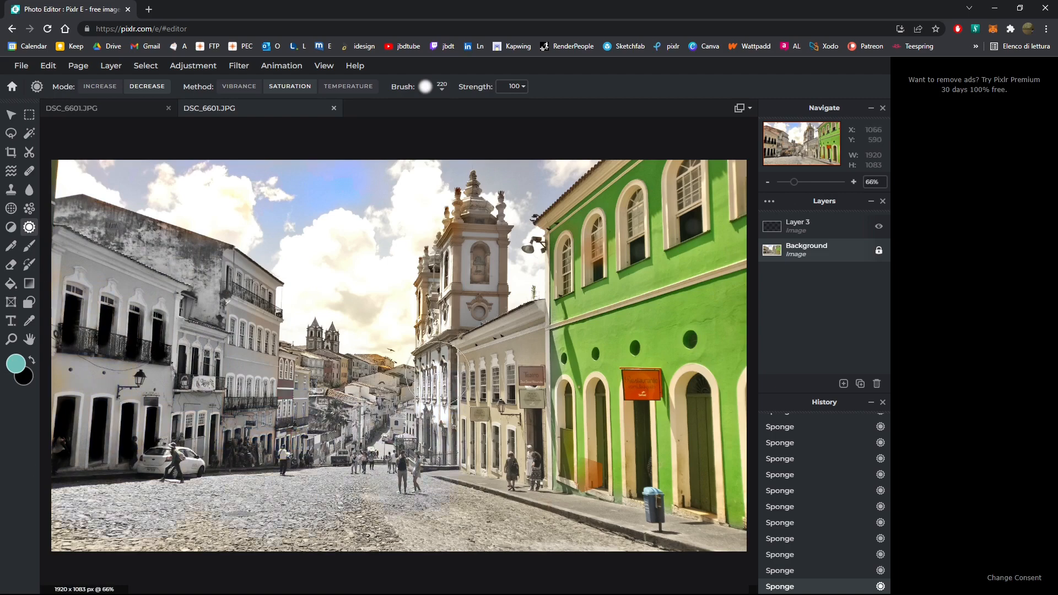
mouse_move(437, 373)
left_mouse_down()
mouse_move(443, 289)
mouse_move(478, 222)
mouse_move(488, 256)
mouse_move(449, 407)
mouse_move(401, 428)
left_mouse_up()
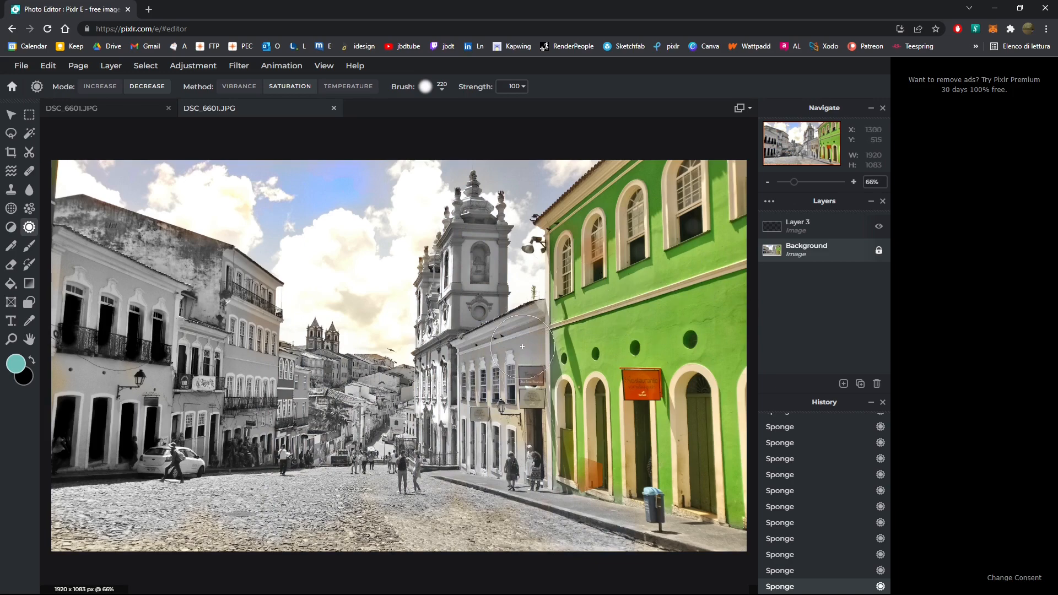
Set the sponge method to Temperature and undo the last two sponge strokes.
left_click(346, 93)
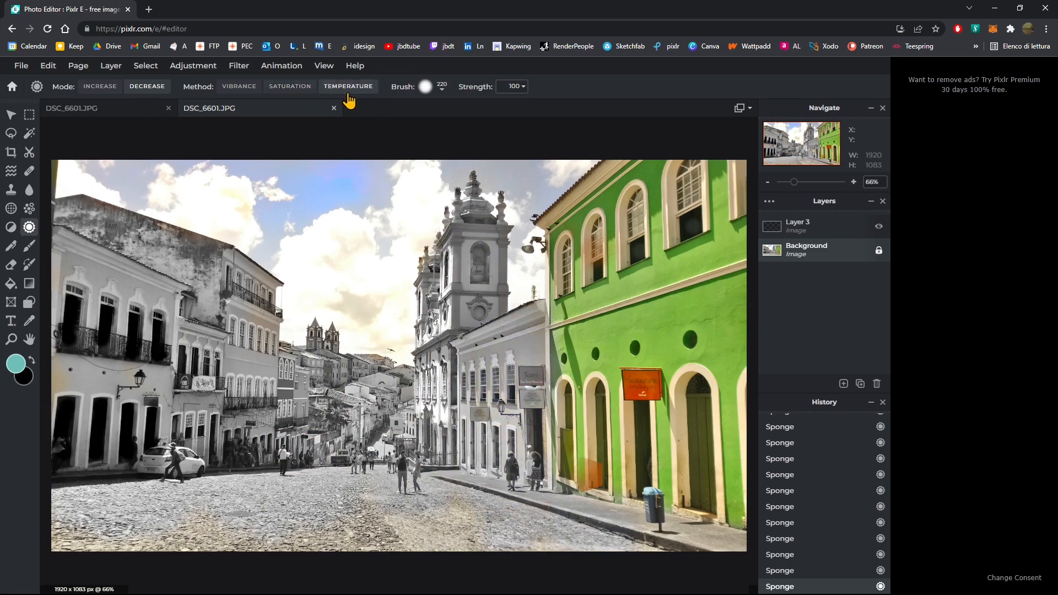
key("ctrl+z")
key("ctrl+z")
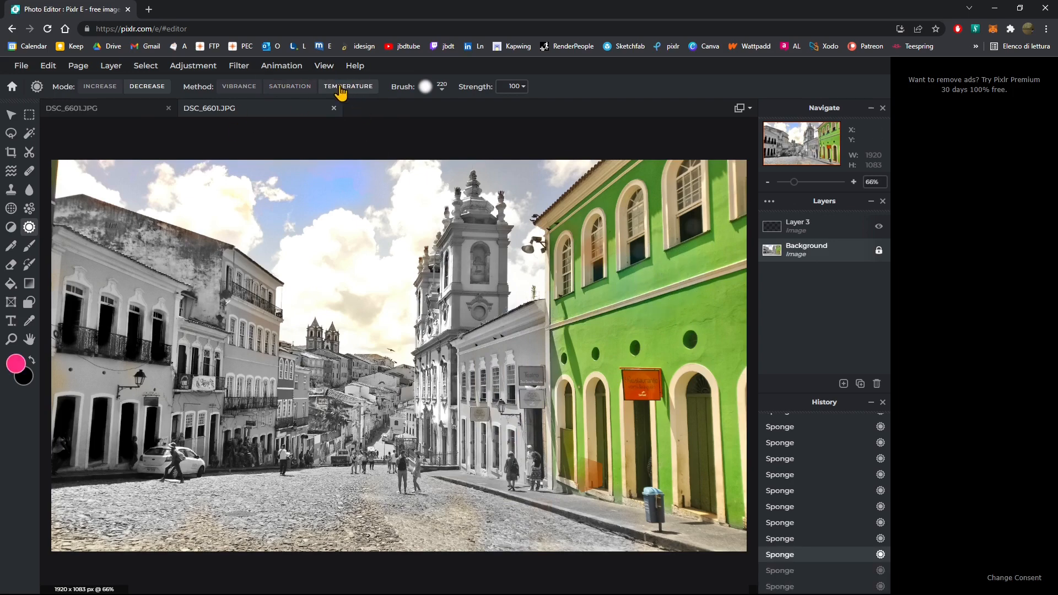
Increase the temperature with the sponge across the church area, and decrease it on the green building.
left_click(98, 87)
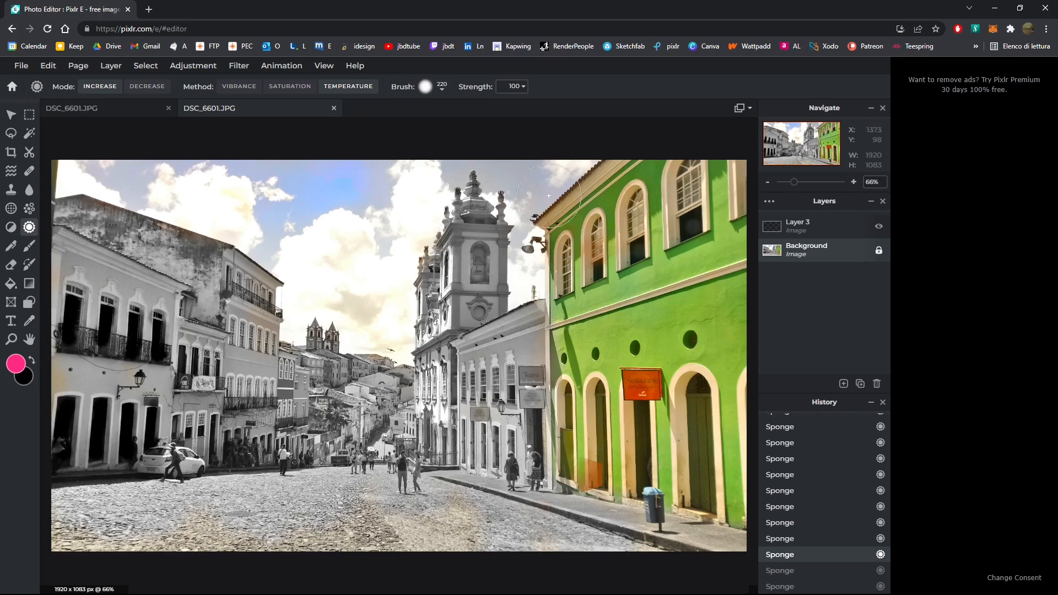
left_click_drag(377, 344, 449, 289)
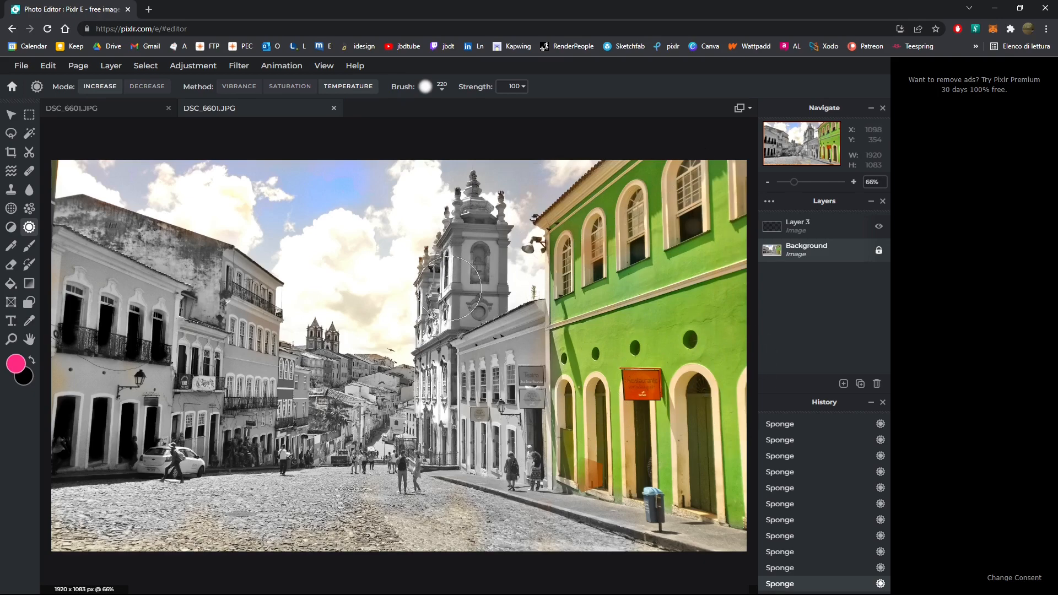
left_click(152, 86)
mouse_move(626, 302)
left_mouse_down()
mouse_move(658, 271)
mouse_move(630, 297)
left_mouse_up()
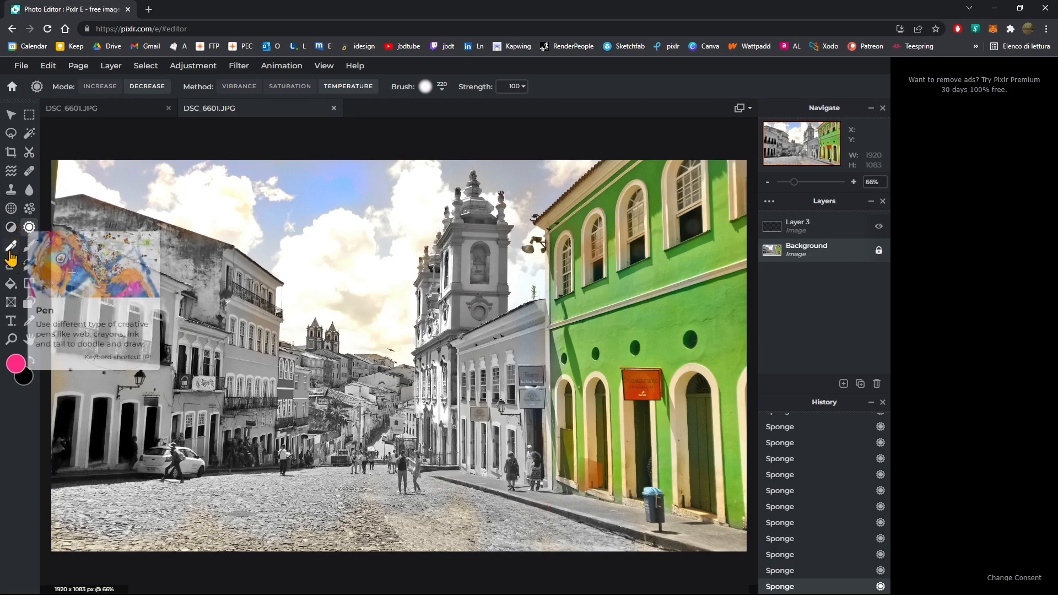
Activate the Color replace tool and choose pink #FF2982 as the painting colour.
left_click(30, 264)
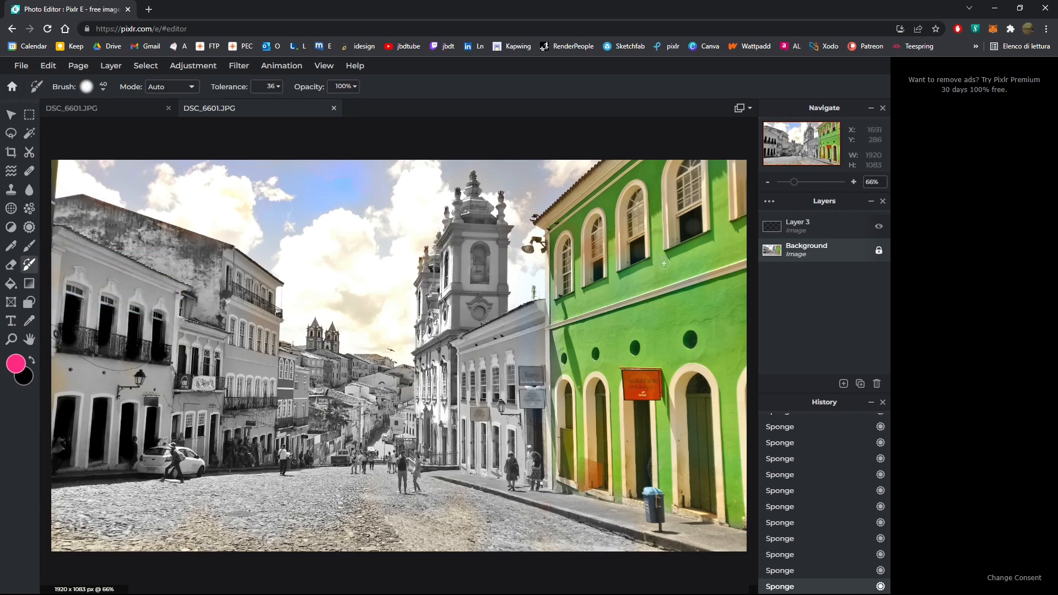
left_click(17, 365)
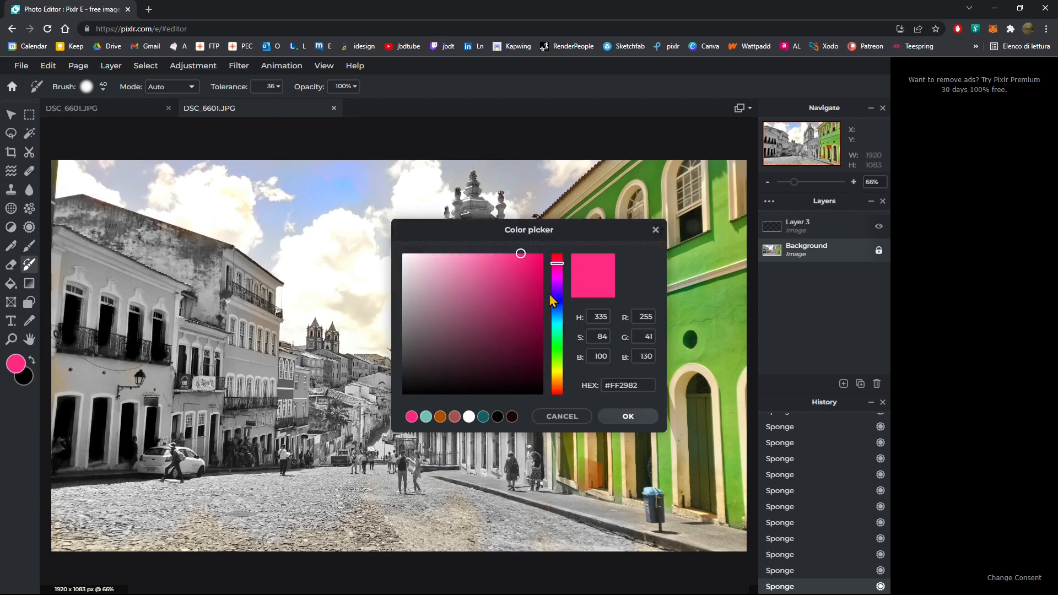
double_click(620, 383)
left_click(605, 419)
right_click(598, 292)
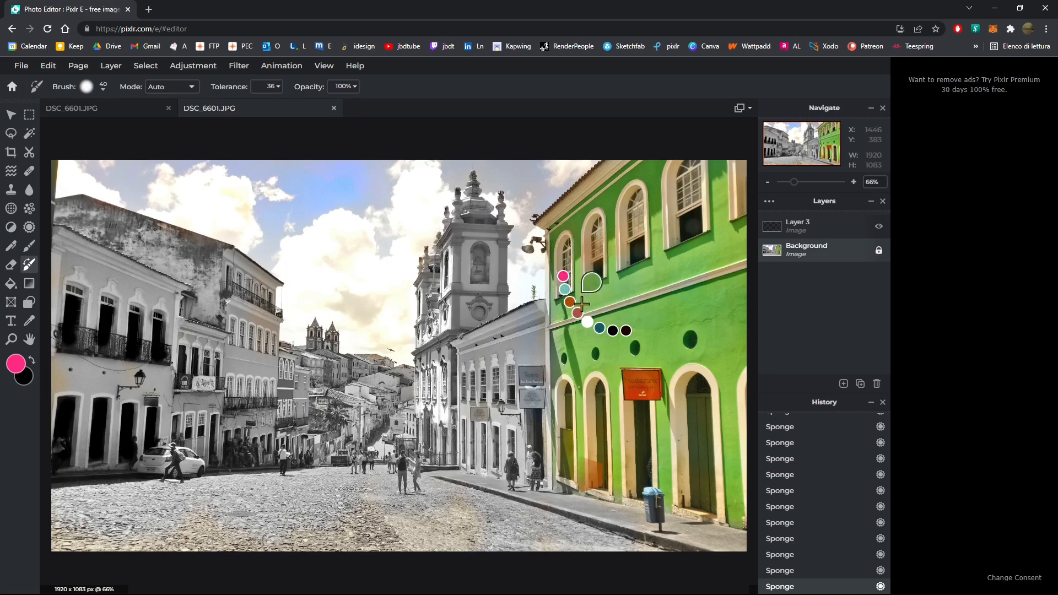
left_click(564, 277)
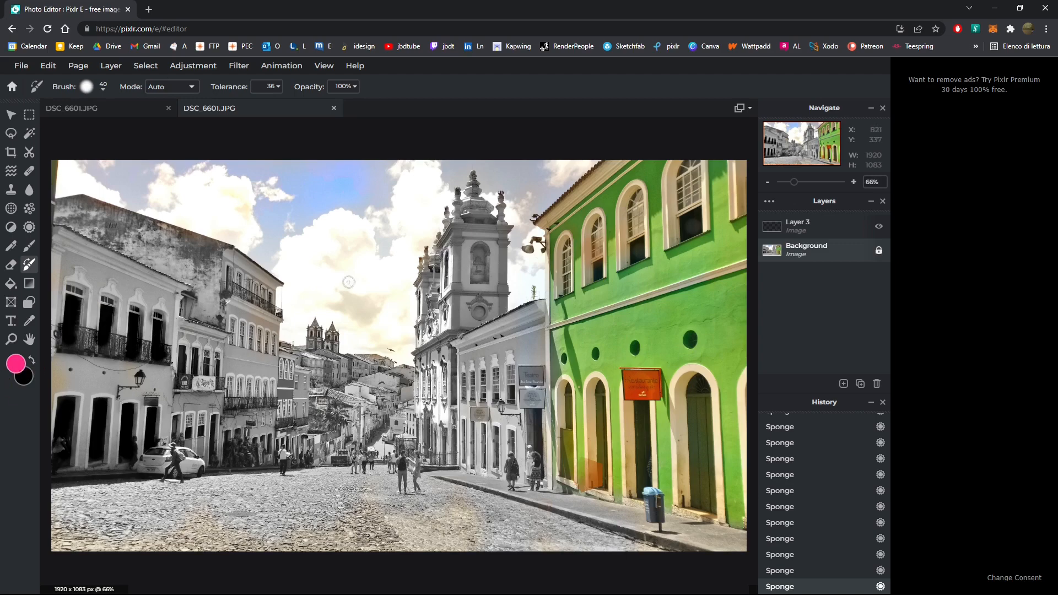
right_click(617, 231)
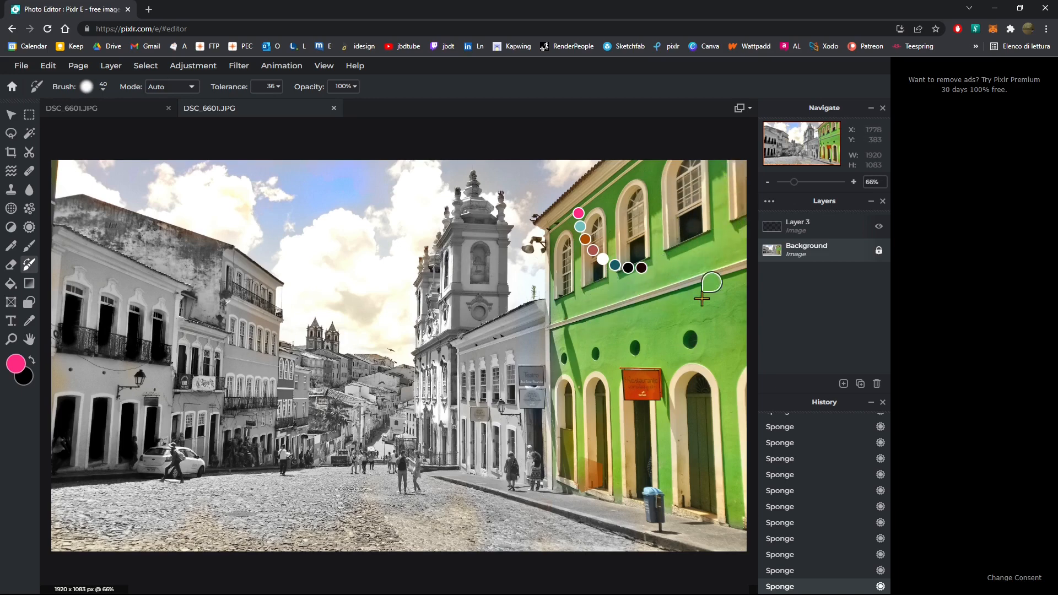
right_click(612, 318)
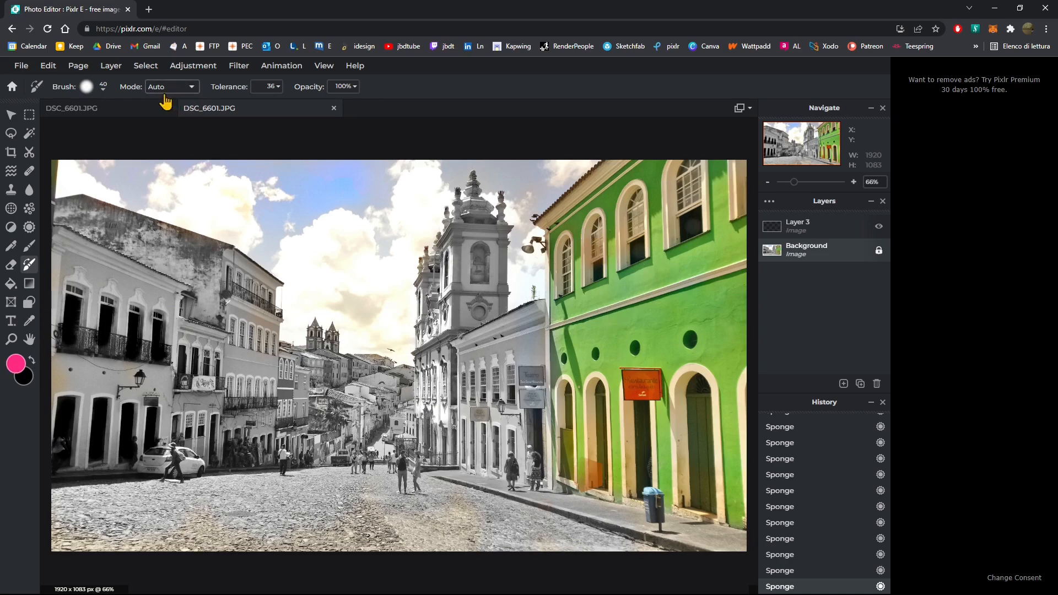
Choose the softest 400 px circular brush preset for Color replace and reduce its size to 77 px.
left_click(103, 87)
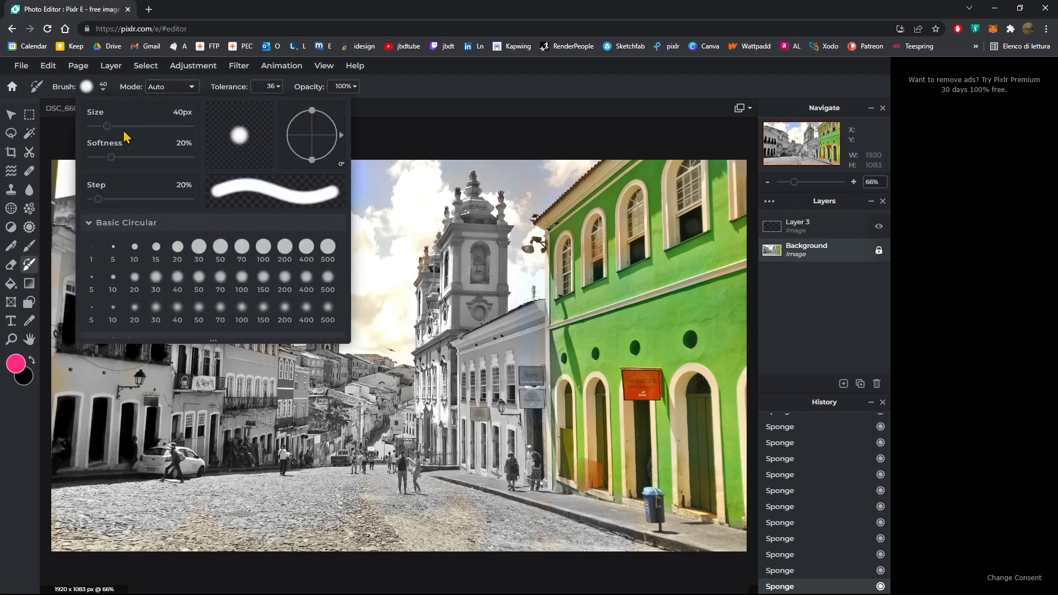
left_click_drag(107, 126, 118, 127)
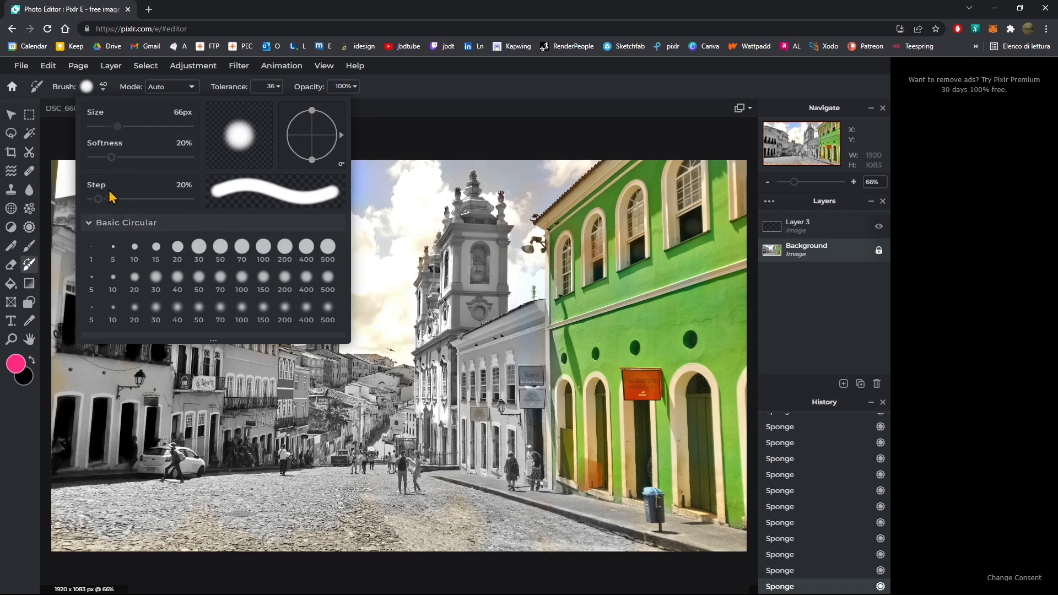
mouse_move(110, 193)
left_mouse_down()
mouse_move(160, 211)
mouse_move(97, 205)
left_mouse_up()
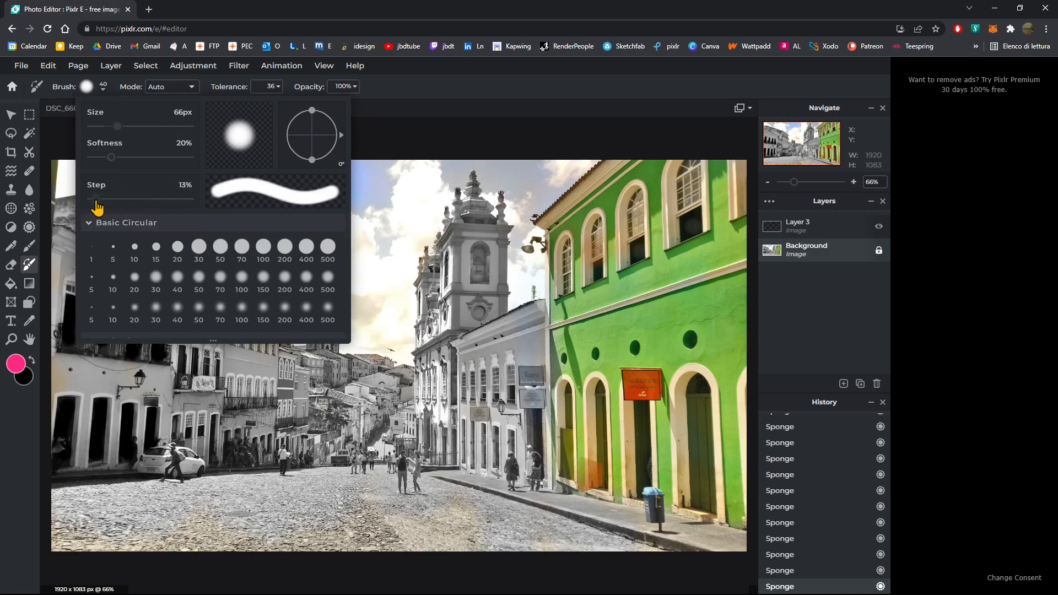
scroll(351, 253, "down", 1)
left_click(308, 295)
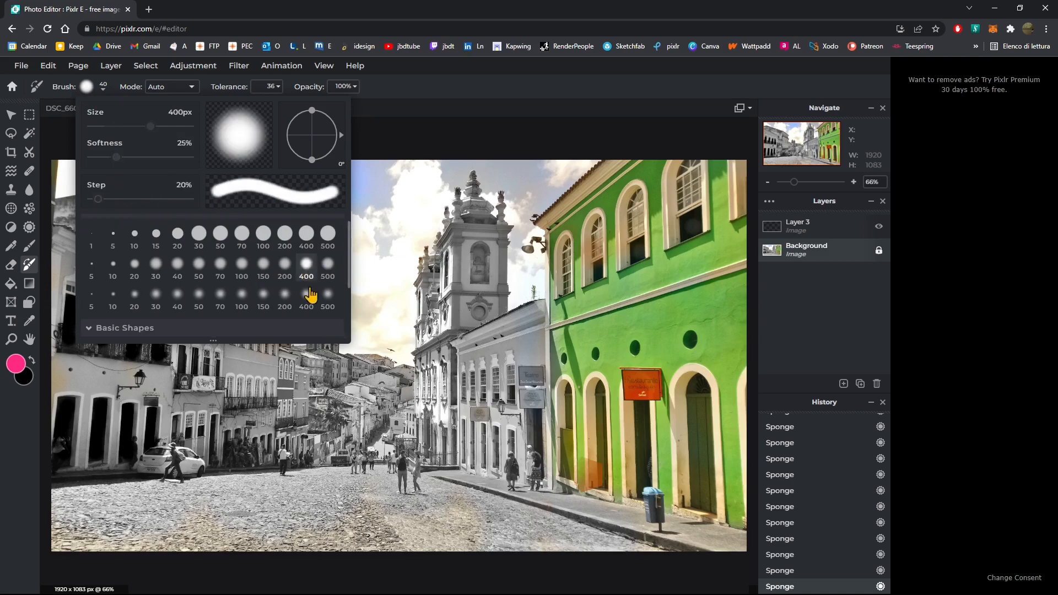
left_click(425, 113)
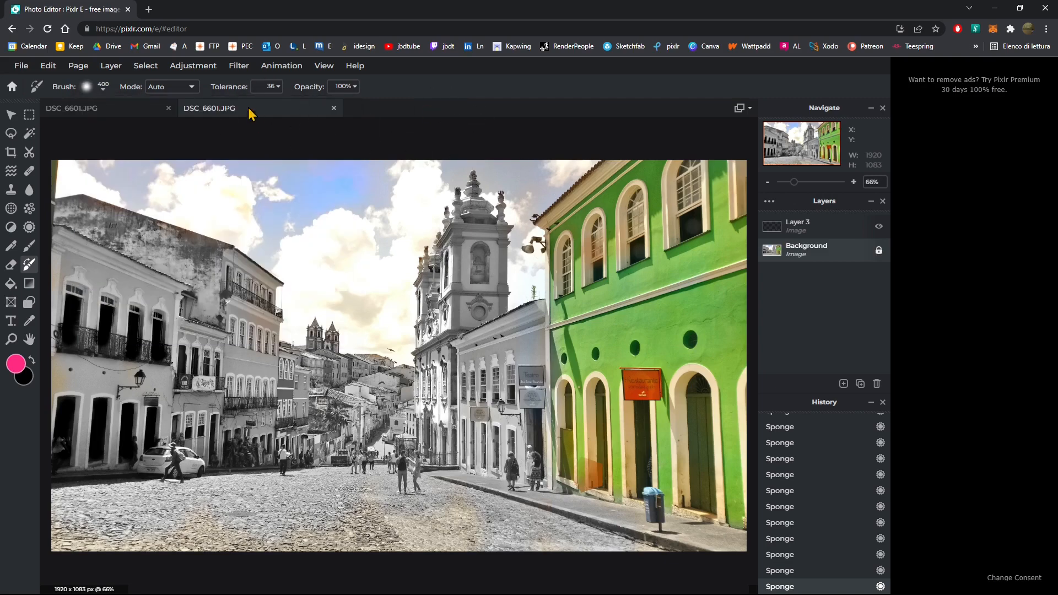
left_click(103, 93)
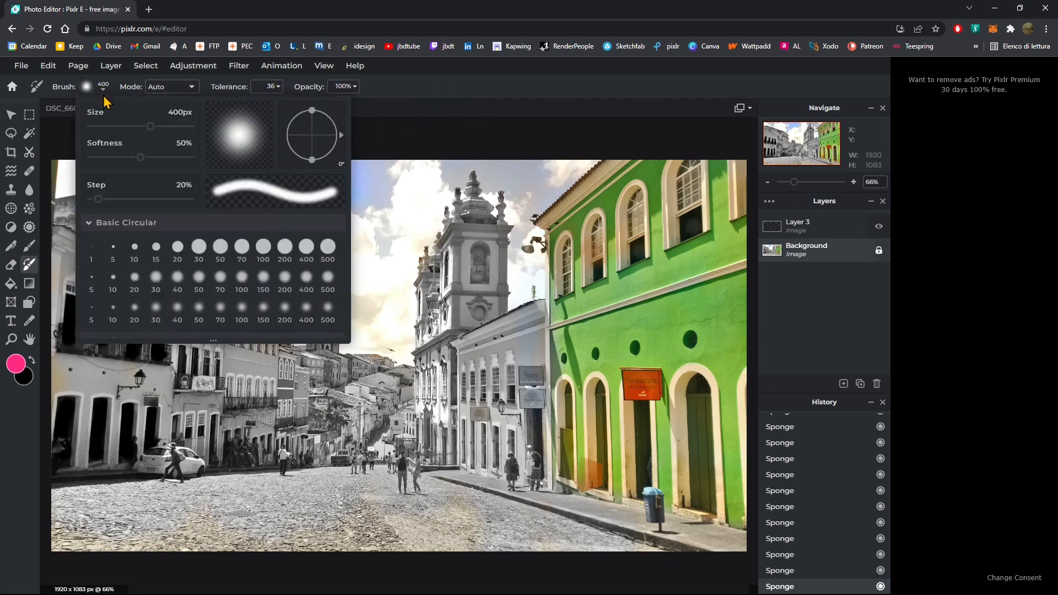
left_click_drag(155, 126, 122, 127)
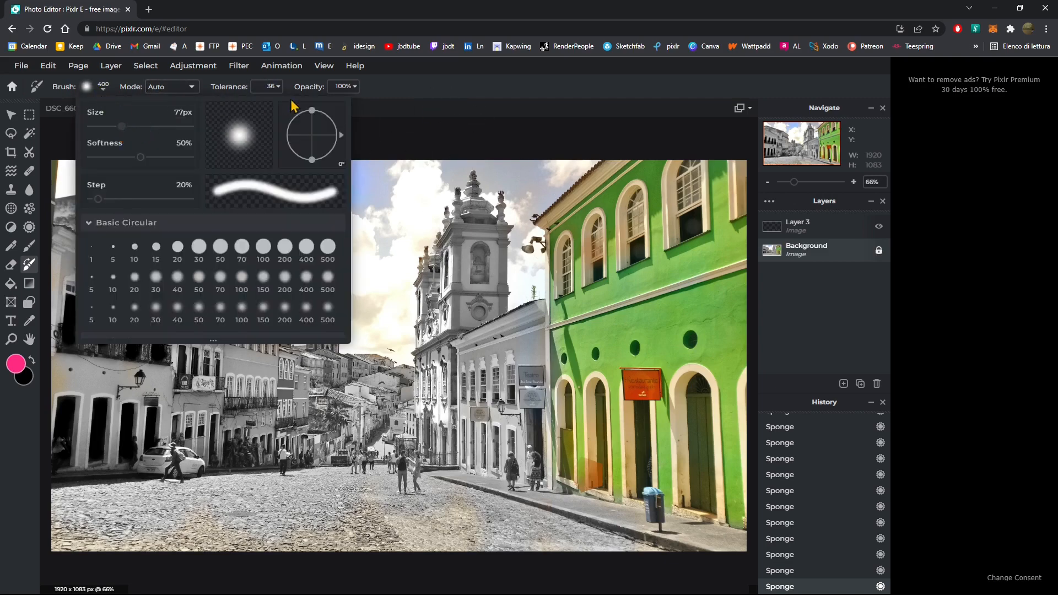
left_click(380, 99)
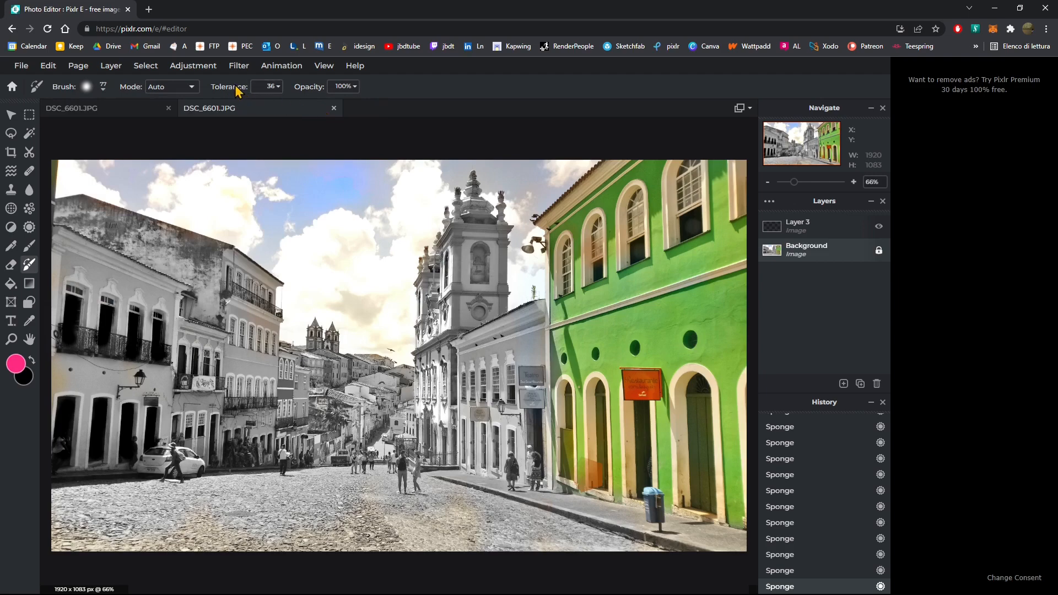
Try a Color replace tolerance of 28 and set it back to 36.
left_click(271, 89)
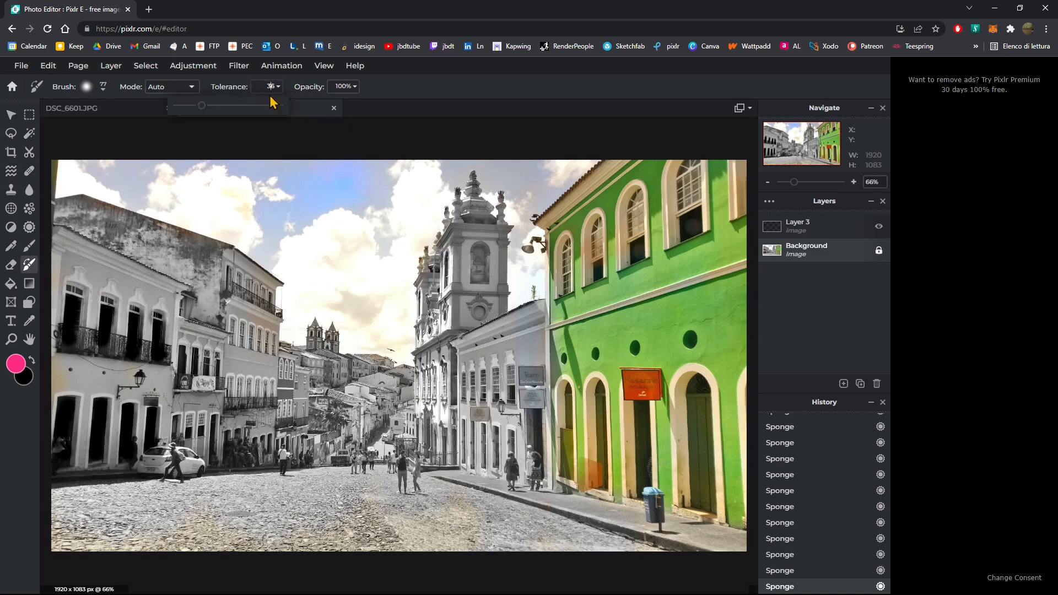
left_click_drag(202, 106, 268, 106)
left_click_drag(267, 105, 198, 106)
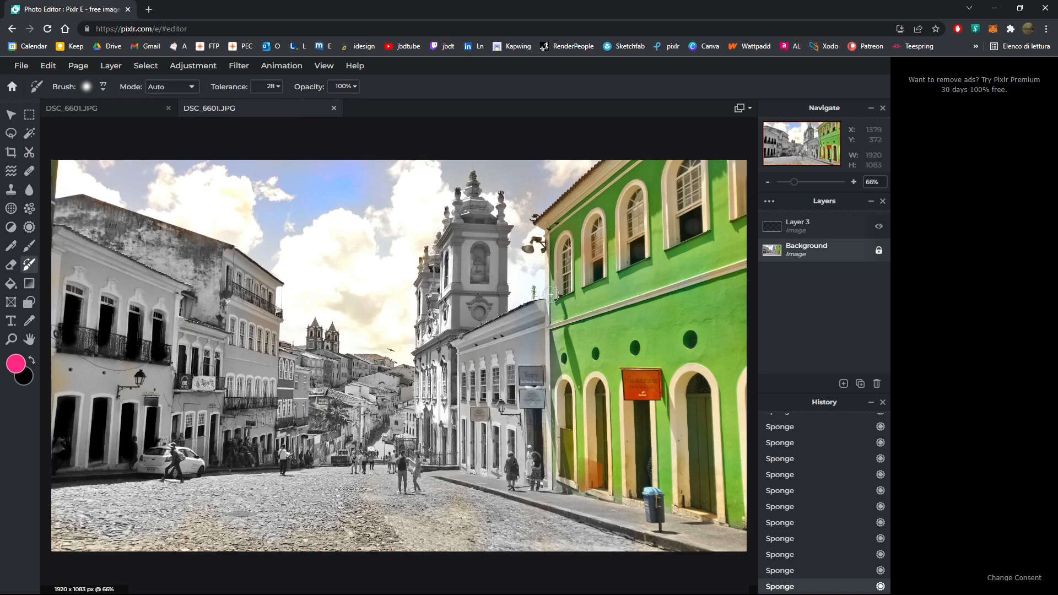
left_click(272, 88)
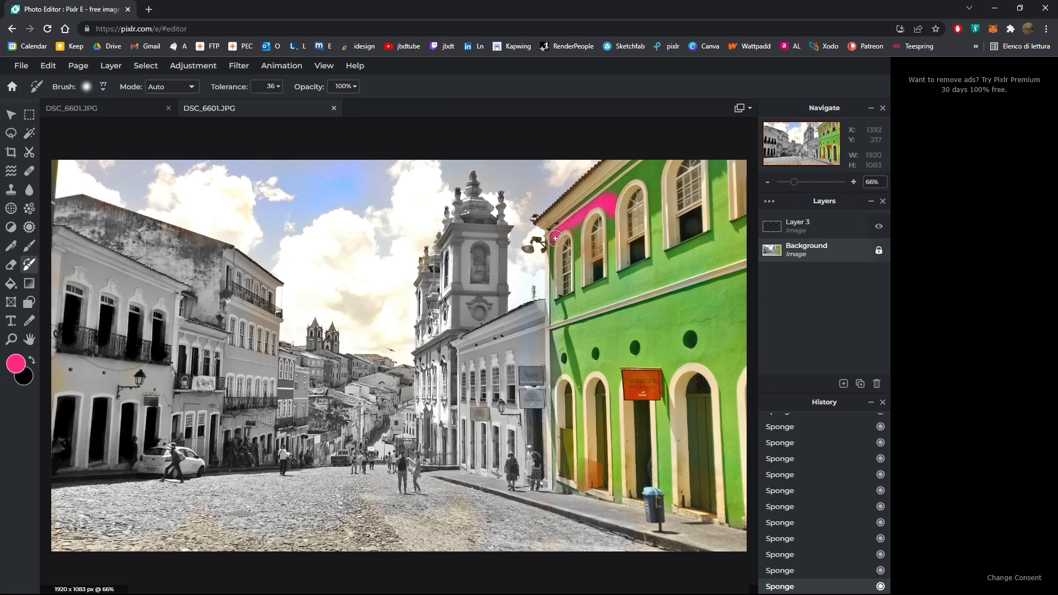
Try recolouring the green building's upper wall pink with Color replace strokes, and undo them.
mouse_move(563, 212)
left_mouse_down()
mouse_move(657, 155)
mouse_move(628, 172)
mouse_move(633, 156)
mouse_move(601, 205)
mouse_move(644, 175)
mouse_move(658, 195)
mouse_move(649, 208)
mouse_move(655, 193)
mouse_move(657, 244)
mouse_move(676, 258)
mouse_move(715, 245)
mouse_move(718, 190)
mouse_move(728, 188)
mouse_move(710, 161)
mouse_move(720, 245)
mouse_move(745, 217)
mouse_move(738, 231)
mouse_move(647, 269)
mouse_move(663, 212)
mouse_move(655, 311)
mouse_move(617, 296)
mouse_move(617, 278)
mouse_move(674, 284)
mouse_move(639, 284)
mouse_move(641, 266)
mouse_move(596, 280)
mouse_move(614, 222)
mouse_move(617, 252)
left_mouse_up()
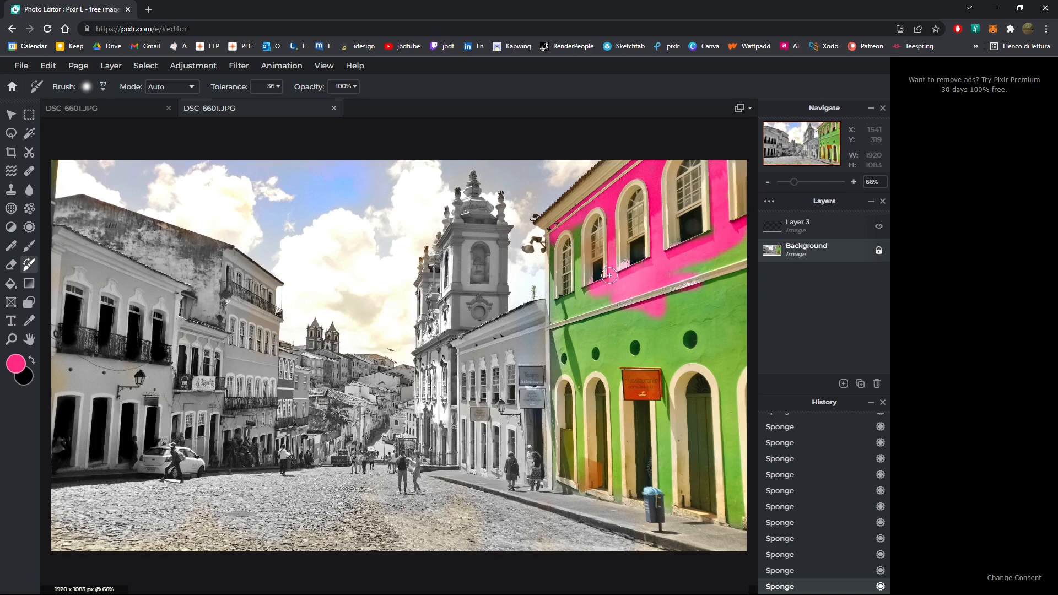
left_click_drag(608, 276, 619, 265)
key("ctrl+z")
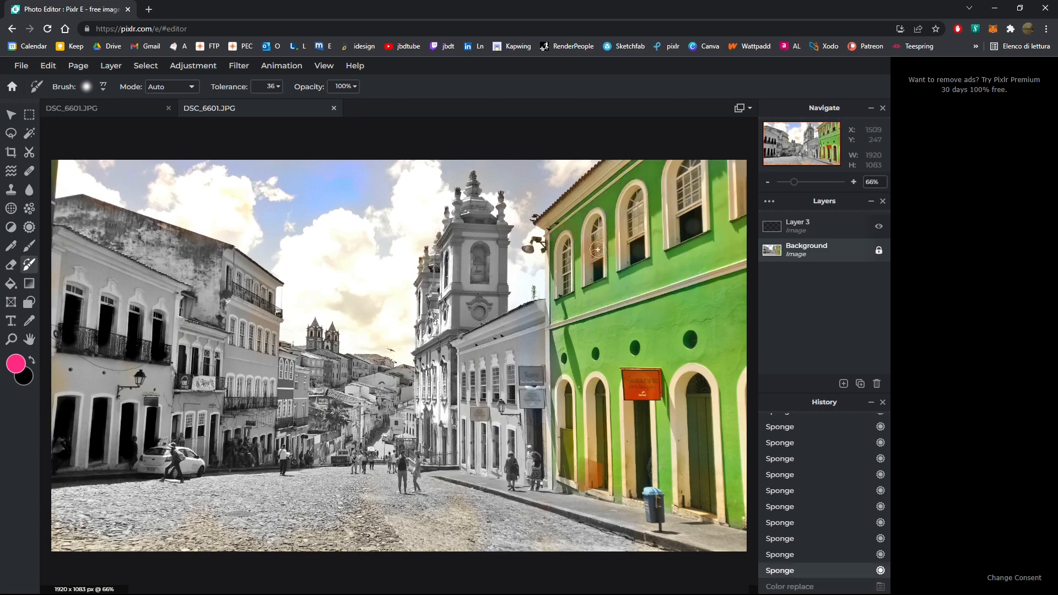
mouse_move(563, 307)
left_mouse_down()
mouse_move(655, 270)
mouse_move(726, 258)
left_mouse_up()
mouse_move(598, 305)
left_mouse_down()
mouse_move(568, 326)
mouse_move(737, 294)
mouse_move(632, 330)
mouse_move(633, 298)
left_mouse_up()
key("ctrl+z")
key("ctrl+z")
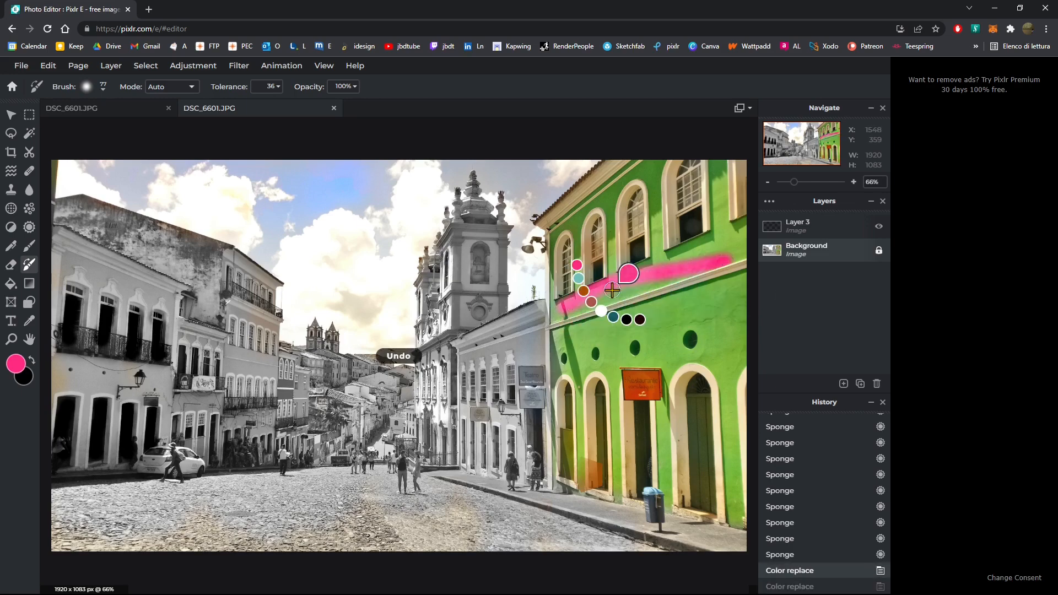
Set the tolerance to 16 and opacity to 93%, try recolouring the green building's wall pink, and undo the stroke.
left_click(270, 88)
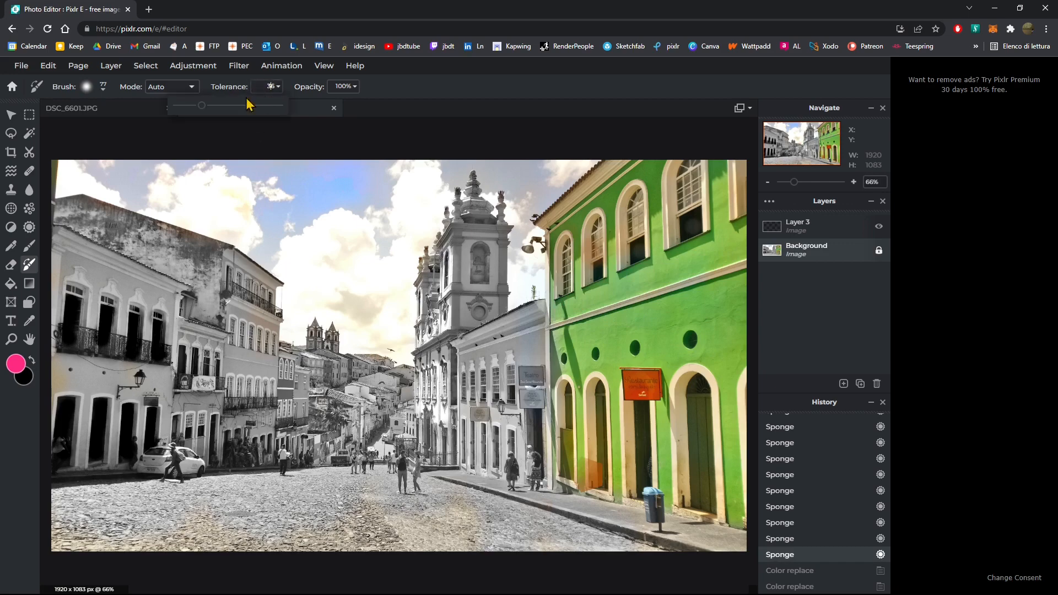
left_click_drag(249, 104, 186, 109)
left_click(348, 86)
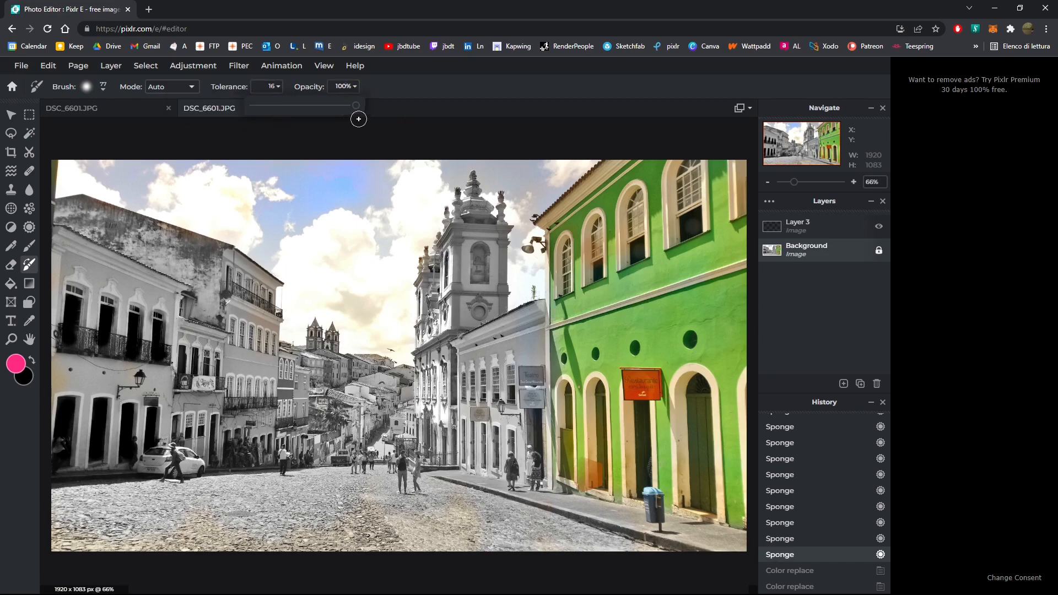
left_click_drag(356, 105, 350, 105)
mouse_move(576, 215)
left_mouse_down()
mouse_move(577, 206)
mouse_move(692, 145)
mouse_move(594, 191)
mouse_move(627, 189)
mouse_move(606, 247)
mouse_move(617, 274)
mouse_move(615, 261)
mouse_move(635, 276)
mouse_move(663, 248)
mouse_move(656, 196)
mouse_move(663, 257)
mouse_move(761, 218)
mouse_move(727, 235)
mouse_move(726, 174)
mouse_move(732, 203)
mouse_move(722, 168)
mouse_move(722, 182)
mouse_move(701, 157)
mouse_move(711, 180)
mouse_move(722, 175)
mouse_move(715, 247)
mouse_move(735, 231)
mouse_move(750, 235)
mouse_move(554, 311)
mouse_move(647, 315)
mouse_move(696, 300)
mouse_move(625, 333)
mouse_move(689, 295)
mouse_move(597, 320)
mouse_move(653, 272)
left_mouse_up()
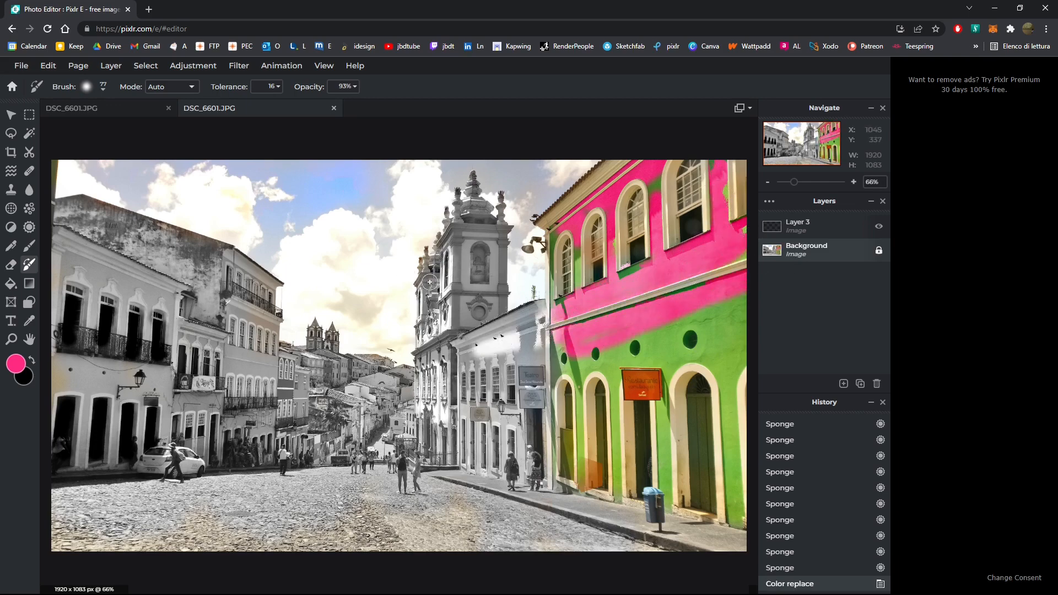
key("ctrl+z")
Try a tolerance of 127 with pink strokes down the green facade and onto the street, and undo them.
left_click(273, 87)
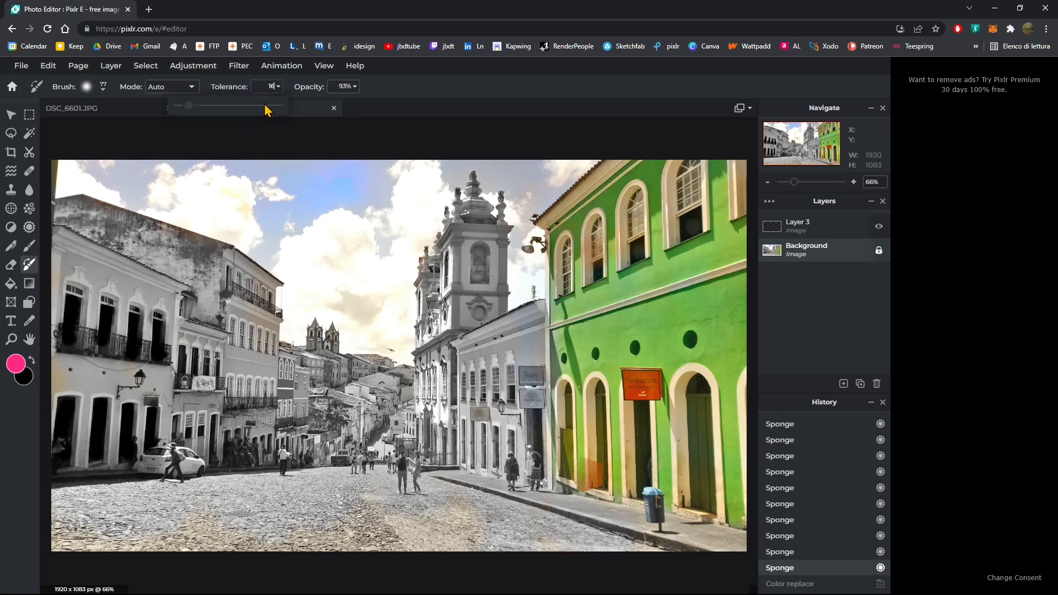
mouse_move(612, 220)
left_mouse_down()
mouse_move(610, 198)
mouse_move(578, 308)
mouse_move(524, 422)
left_mouse_up()
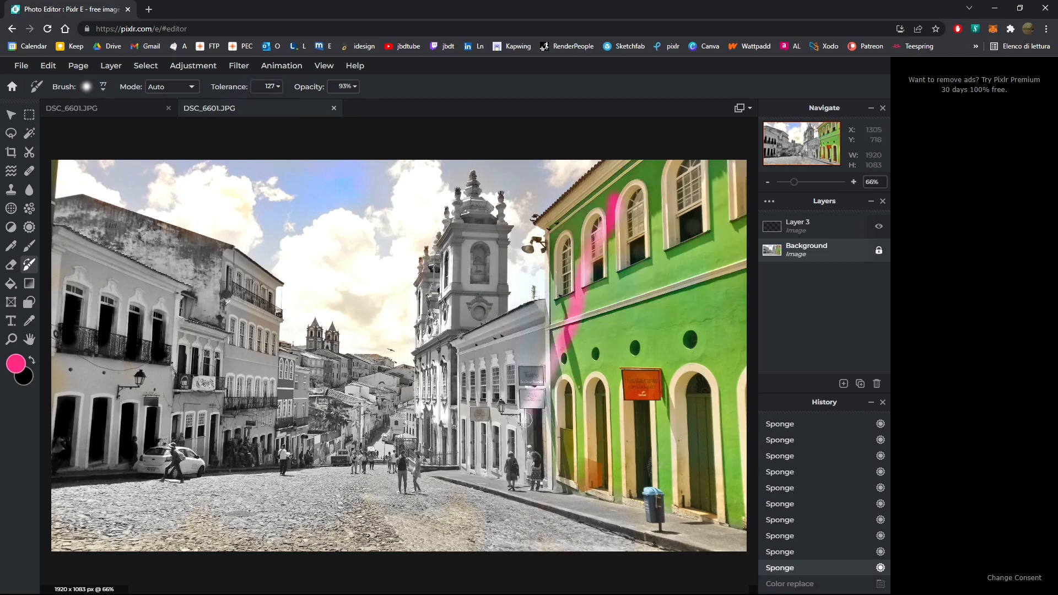
left_click_drag(487, 457, 470, 479)
key("ctrl+z")
key("ctrl+z")
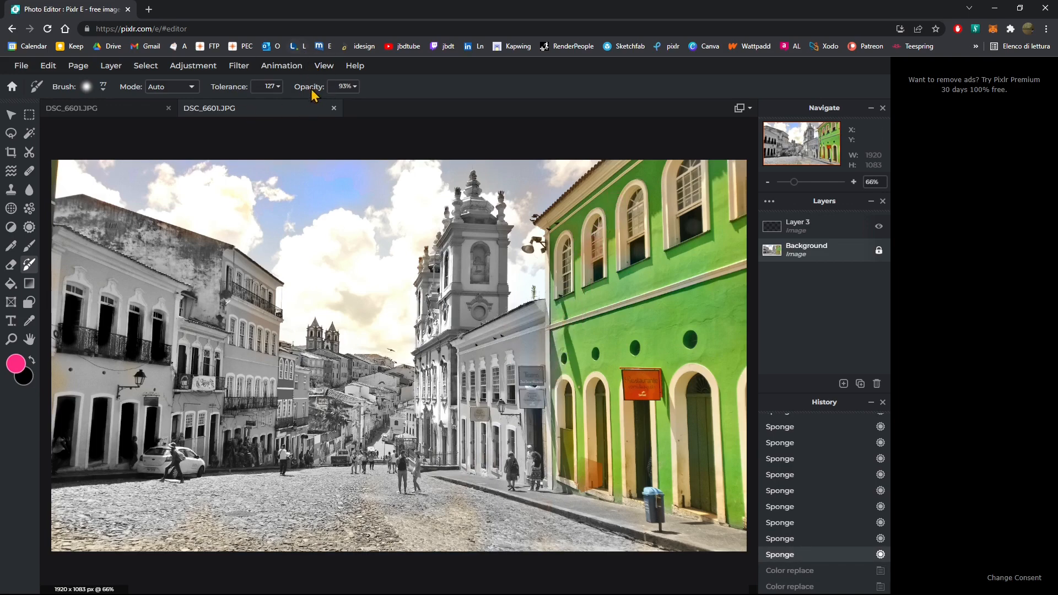
Set the Color replace mode to Hue, try it on the green building's upper wall, and undo the stroke.
left_click(186, 93)
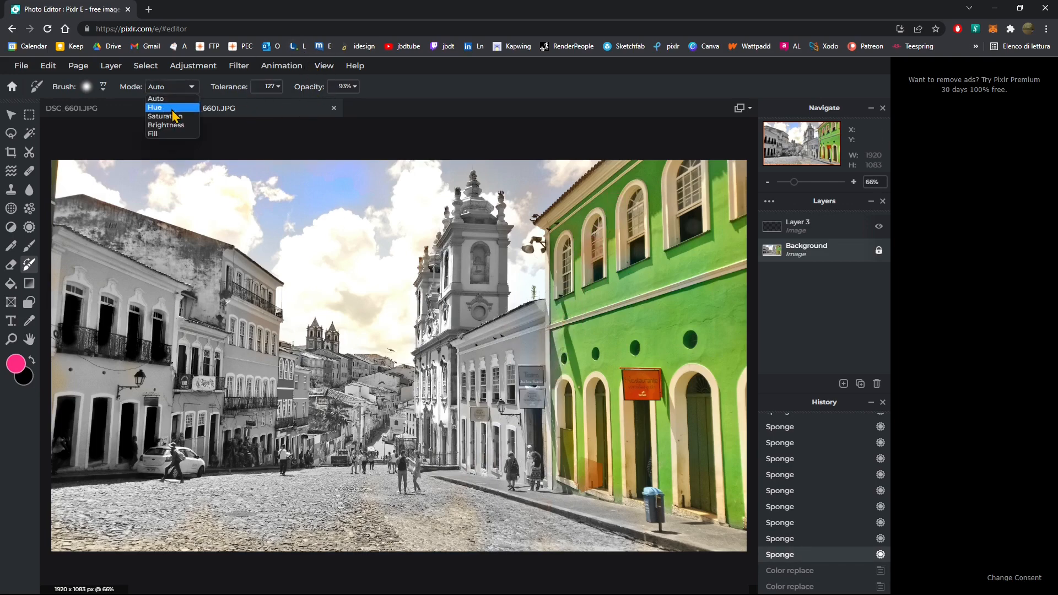
left_click(172, 108)
mouse_move(612, 195)
left_mouse_down()
mouse_move(611, 307)
mouse_move(695, 273)
mouse_move(690, 262)
mouse_move(622, 284)
mouse_move(654, 273)
mouse_move(624, 273)
mouse_move(641, 265)
mouse_move(659, 268)
mouse_move(649, 162)
mouse_move(669, 145)
mouse_move(649, 181)
mouse_move(656, 168)
mouse_move(641, 166)
mouse_move(557, 237)
mouse_move(613, 178)
mouse_move(540, 241)
left_mouse_up()
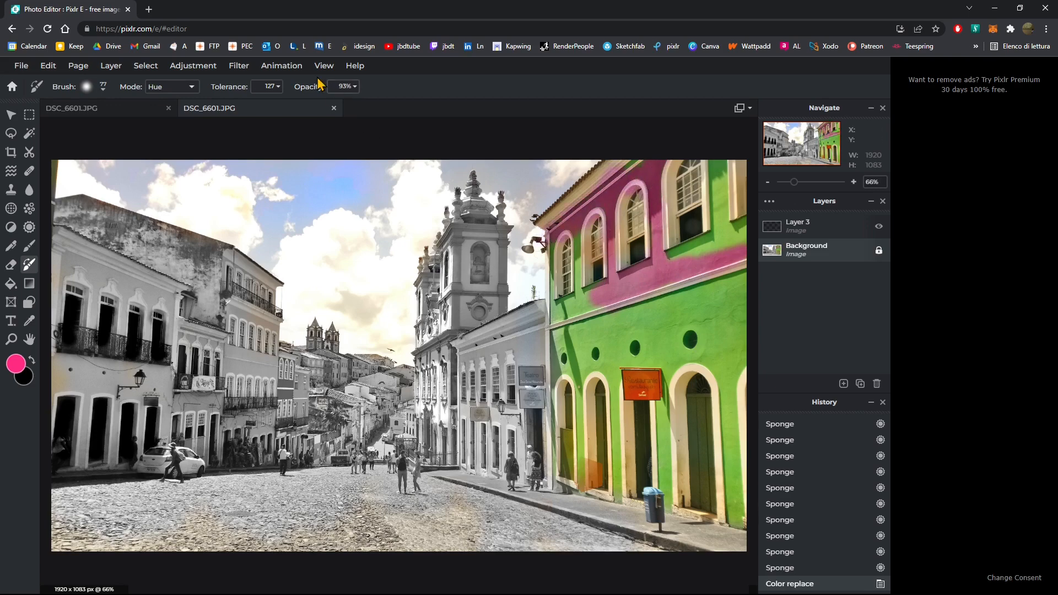
key("ctrl+z")
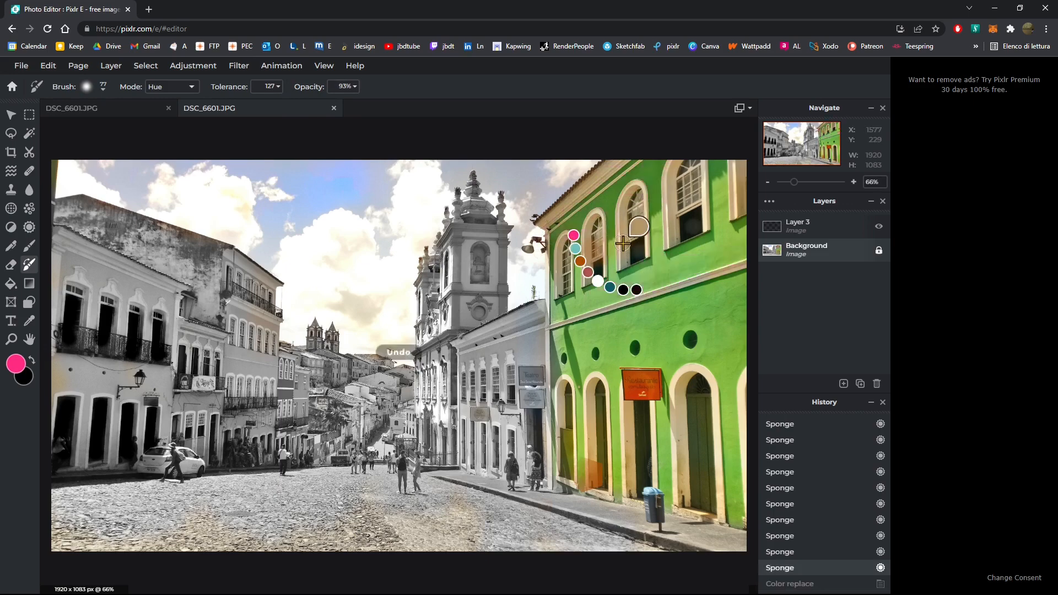
Set the tolerance to 25 and recolour the green building's upper-storey wall around the windows in Hue mode.
left_click(273, 82)
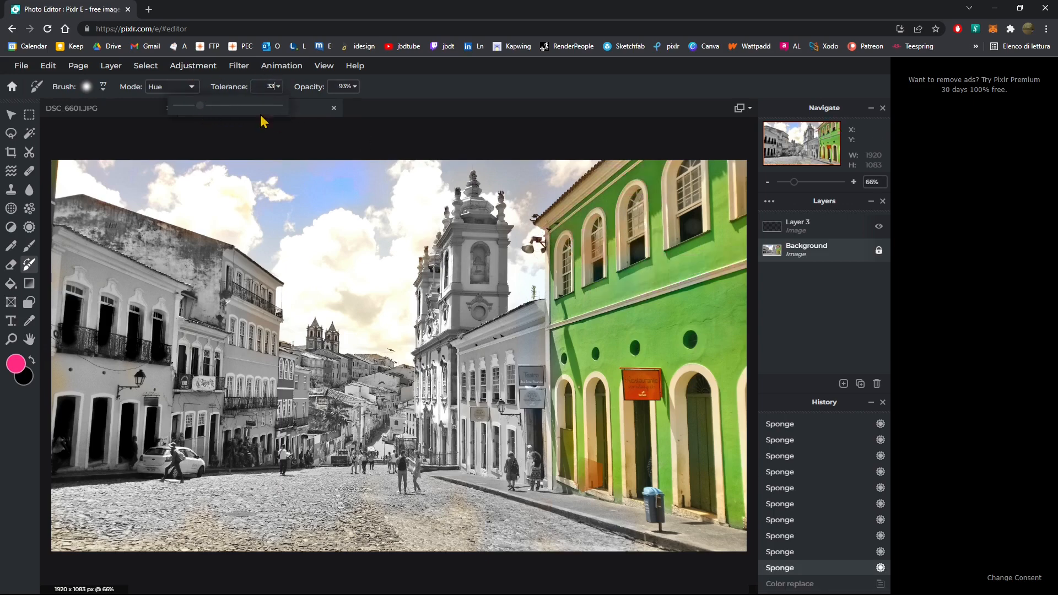
mouse_move(200, 117)
left_mouse_down()
mouse_move(189, 114)
mouse_move(197, 119)
left_mouse_up()
mouse_move(588, 309)
left_mouse_down()
mouse_move(749, 239)
mouse_move(633, 270)
mouse_move(714, 257)
mouse_move(731, 238)
mouse_move(682, 246)
mouse_move(746, 237)
mouse_move(739, 250)
mouse_move(661, 282)
mouse_move(526, 326)
mouse_move(630, 271)
mouse_move(618, 291)
mouse_move(623, 280)
mouse_move(592, 303)
mouse_move(574, 300)
mouse_move(582, 267)
mouse_move(558, 237)
mouse_move(564, 206)
mouse_move(559, 222)
mouse_move(693, 139)
mouse_move(589, 214)
mouse_move(615, 202)
mouse_move(621, 252)
mouse_move(605, 247)
mouse_move(617, 254)
mouse_move(606, 279)
mouse_move(582, 277)
mouse_move(571, 210)
left_mouse_up()
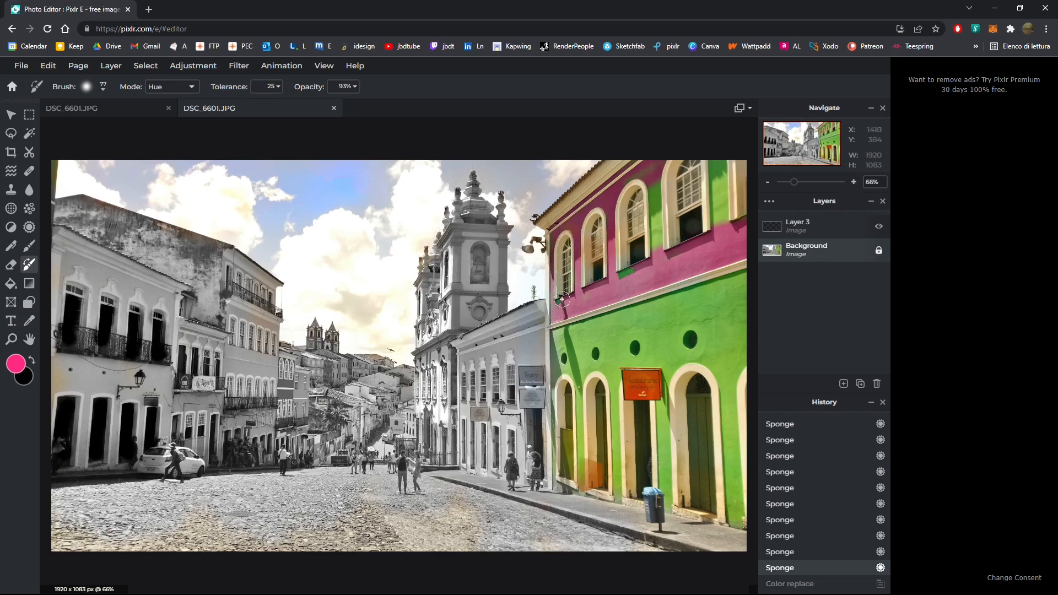
mouse_move(603, 280)
left_mouse_down()
mouse_move(653, 258)
mouse_move(648, 164)
mouse_move(673, 151)
mouse_move(719, 175)
mouse_move(734, 205)
mouse_move(721, 166)
mouse_move(727, 238)
mouse_move(731, 203)
left_mouse_up()
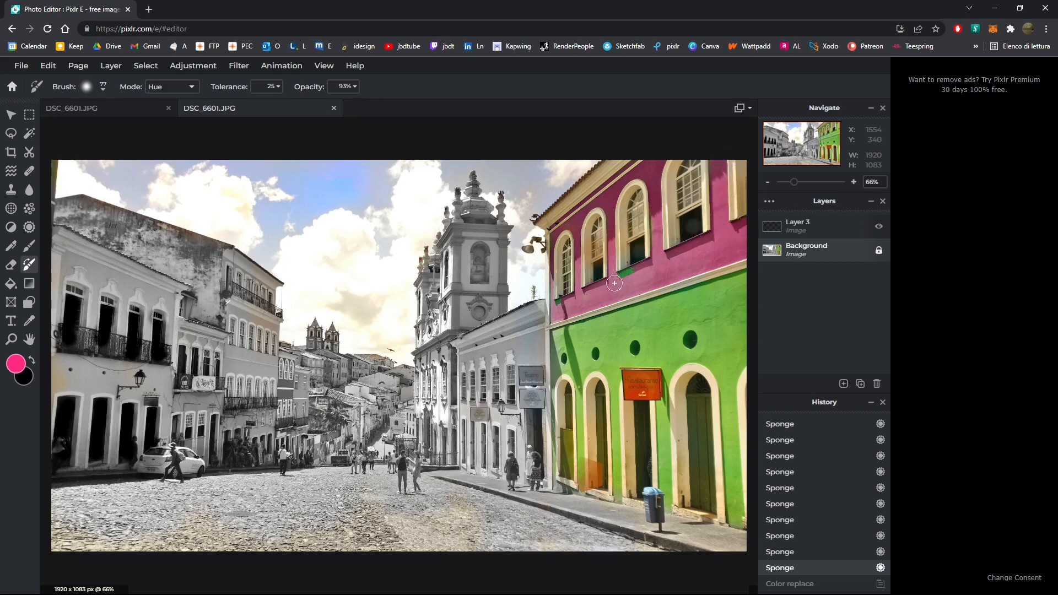
Touch up the remaining green patches along the lower edge of the pink upper-storey wall in Hue mode.
left_click_drag(552, 305, 555, 303)
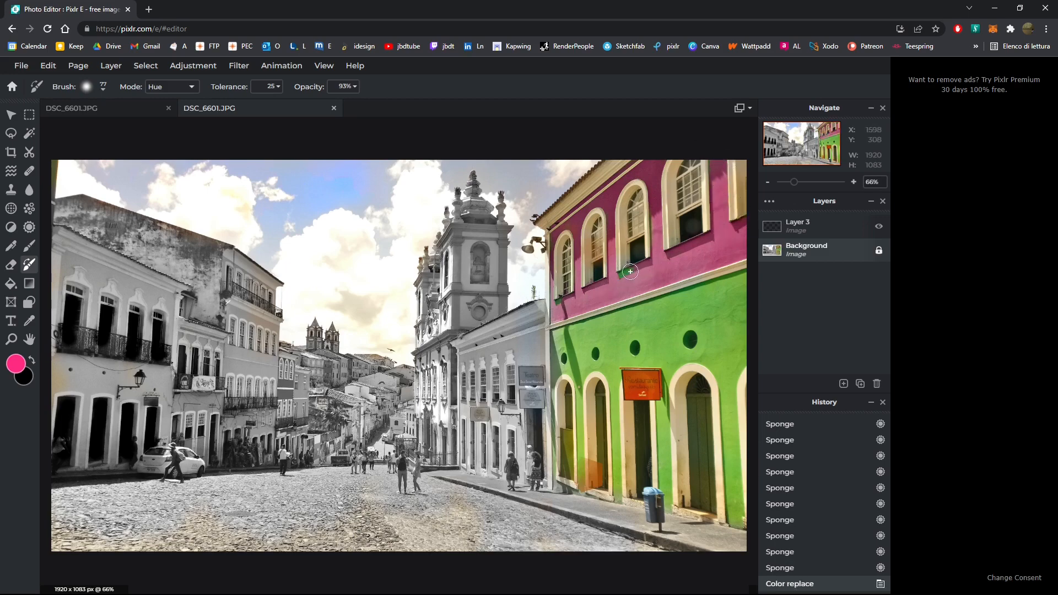
left_click_drag(620, 274, 552, 313)
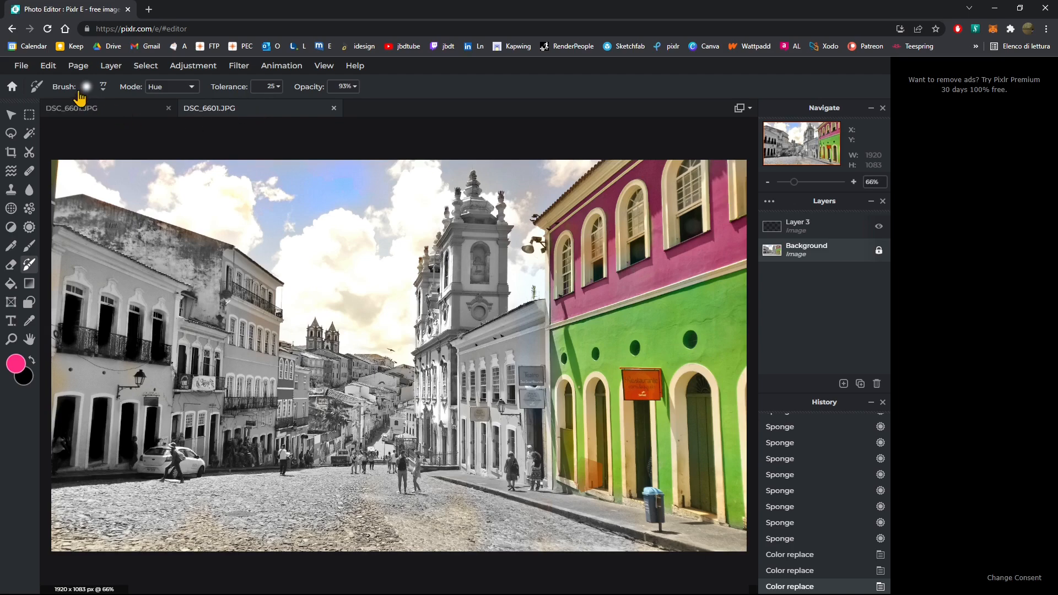
Try the Saturation and Brightness modes with strokes across the green lower wall, and undo both strokes.
left_click(160, 87)
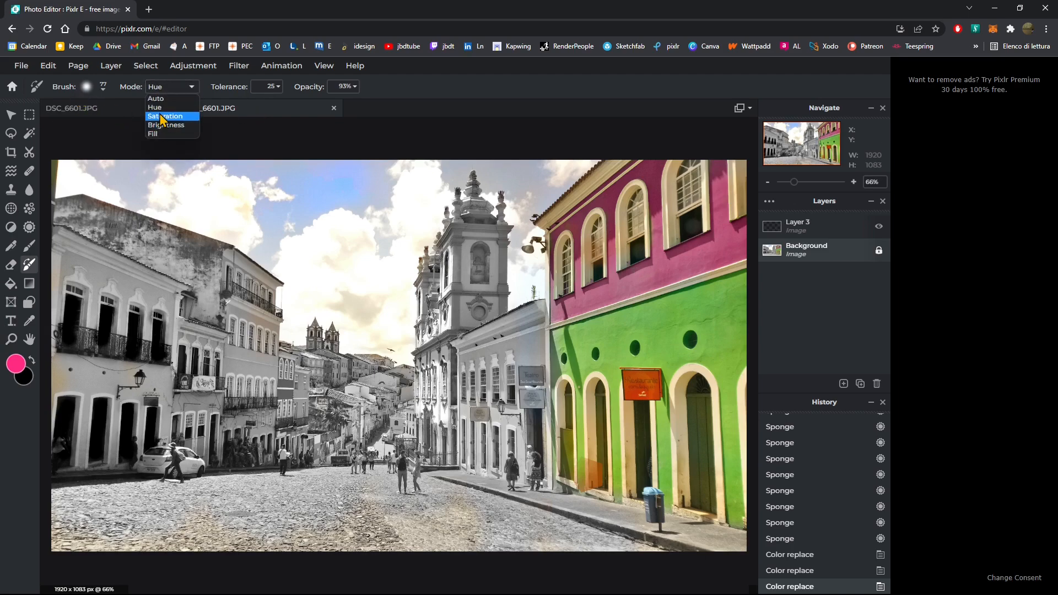
left_click(164, 117)
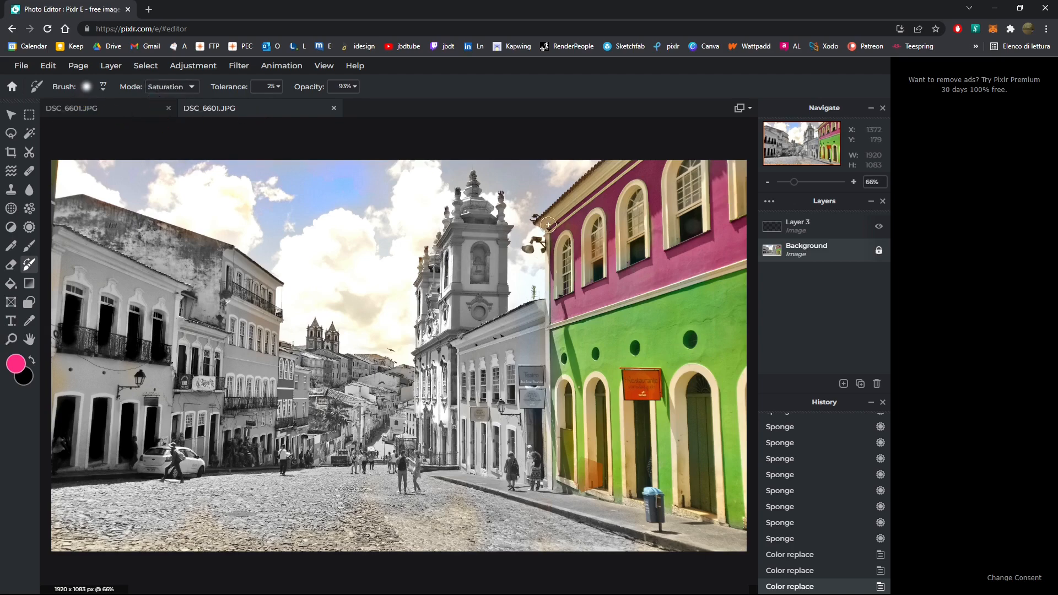
left_click_drag(647, 330, 710, 316)
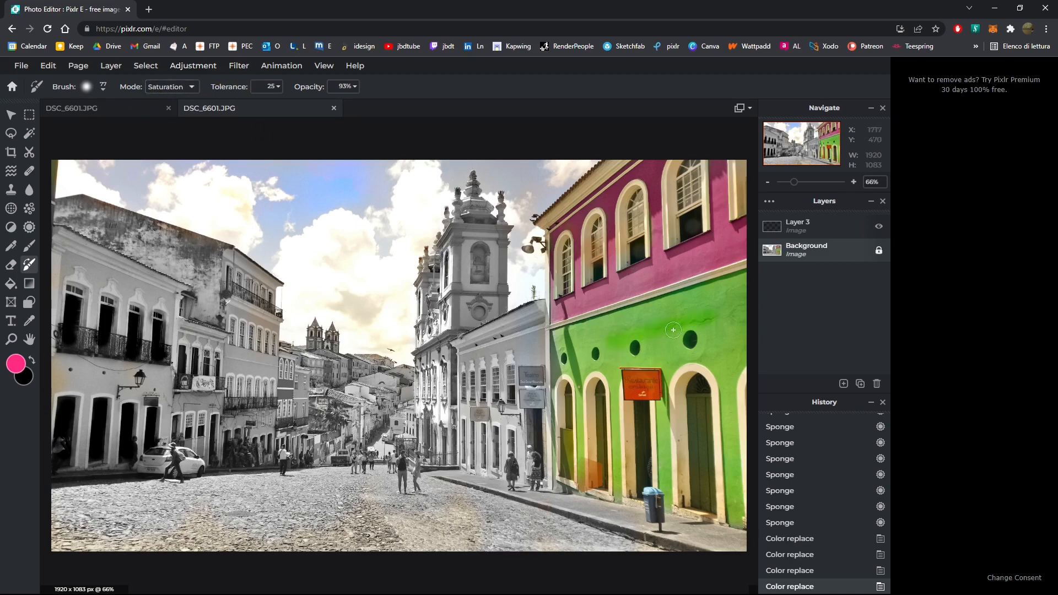
left_click(177, 87)
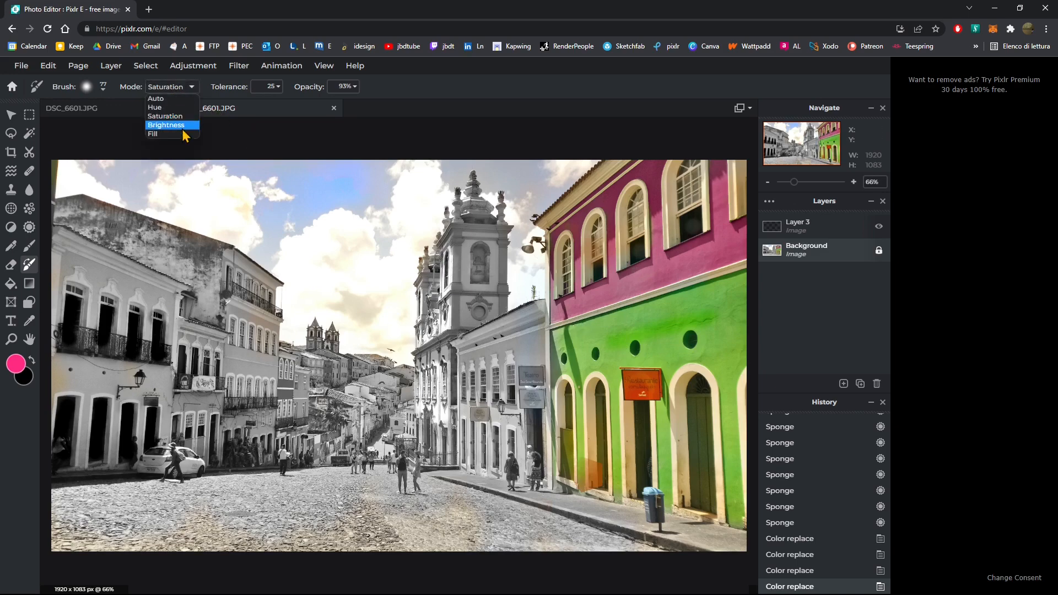
left_click(176, 124)
left_click_drag(558, 327, 606, 319)
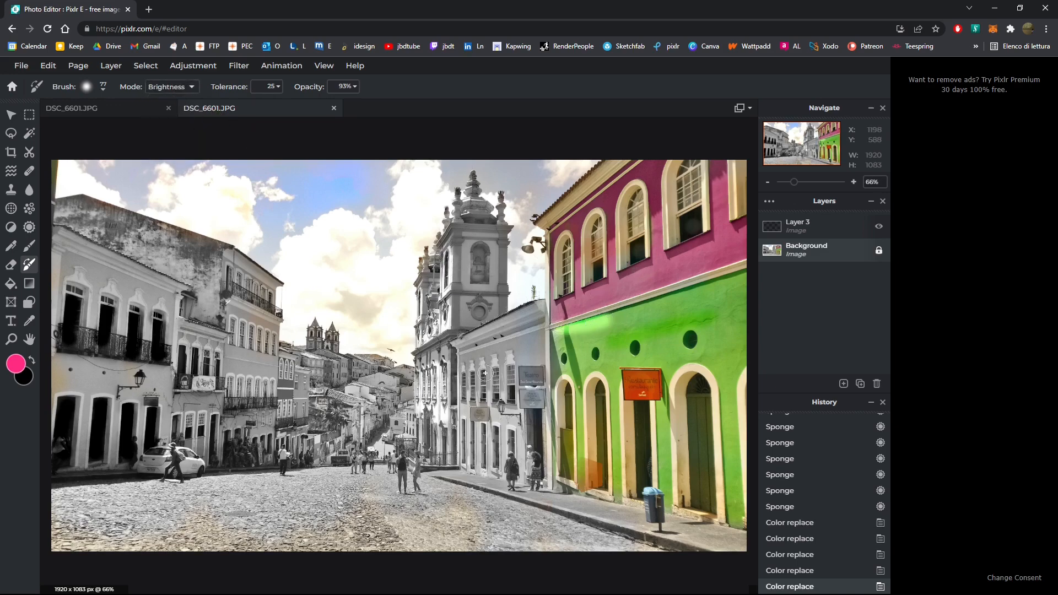
key("ctrl+z")
key("ctrl+z")
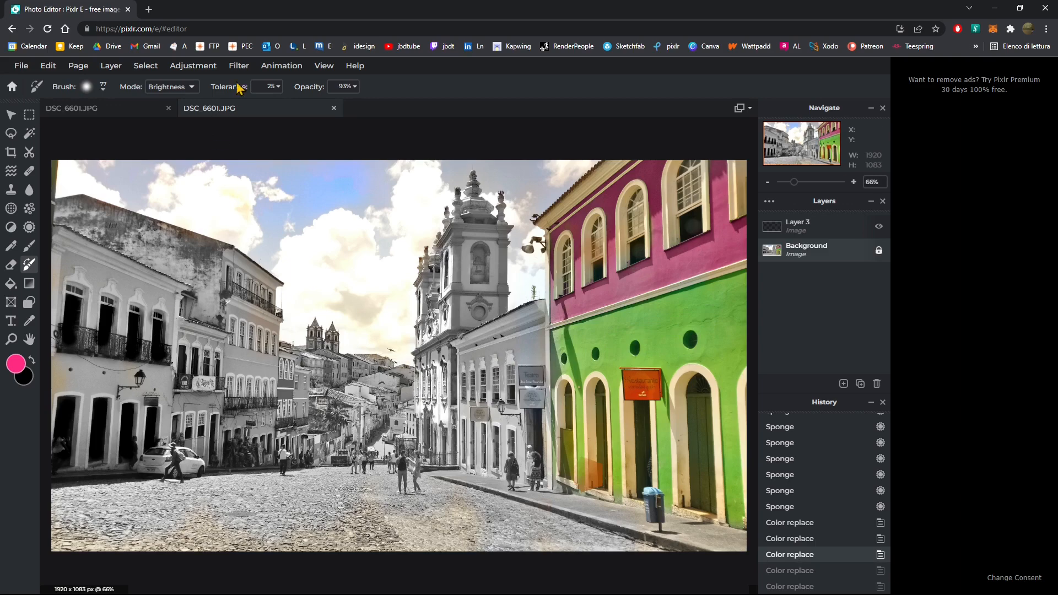
Try the Fill mode with a pink stroke on the green lower wall, undo it, and set the mode to Auto.
left_click(170, 83)
left_click(168, 135)
left_click_drag(581, 328, 642, 322)
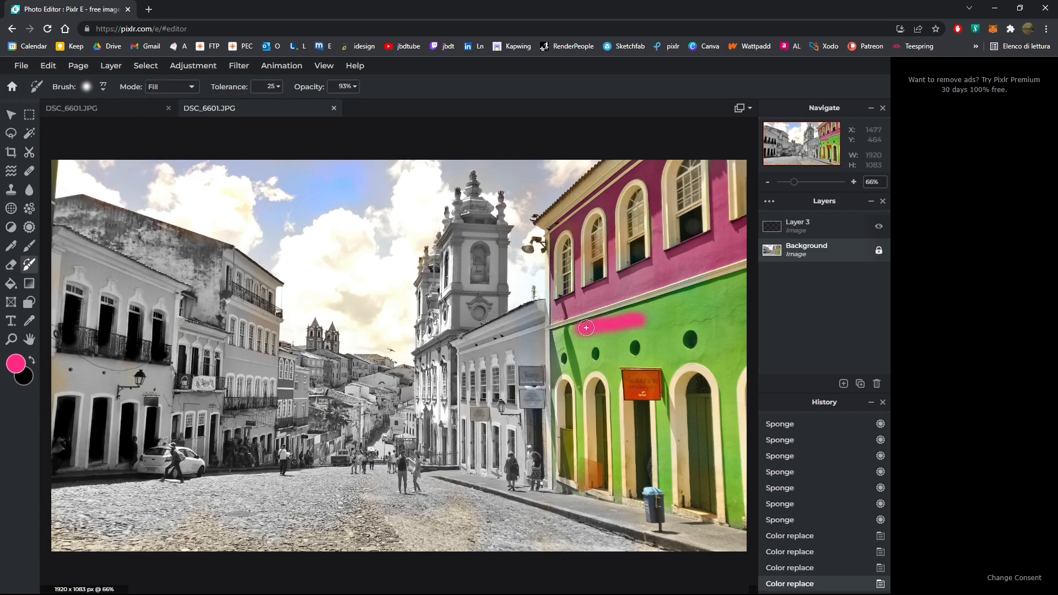
key("ctrl+z")
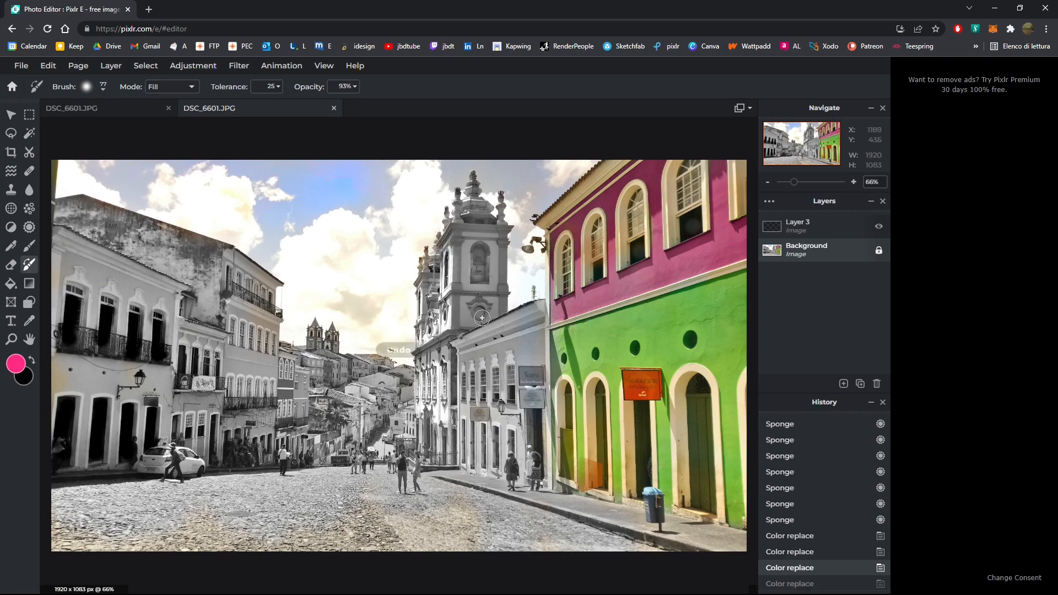
left_click(184, 88)
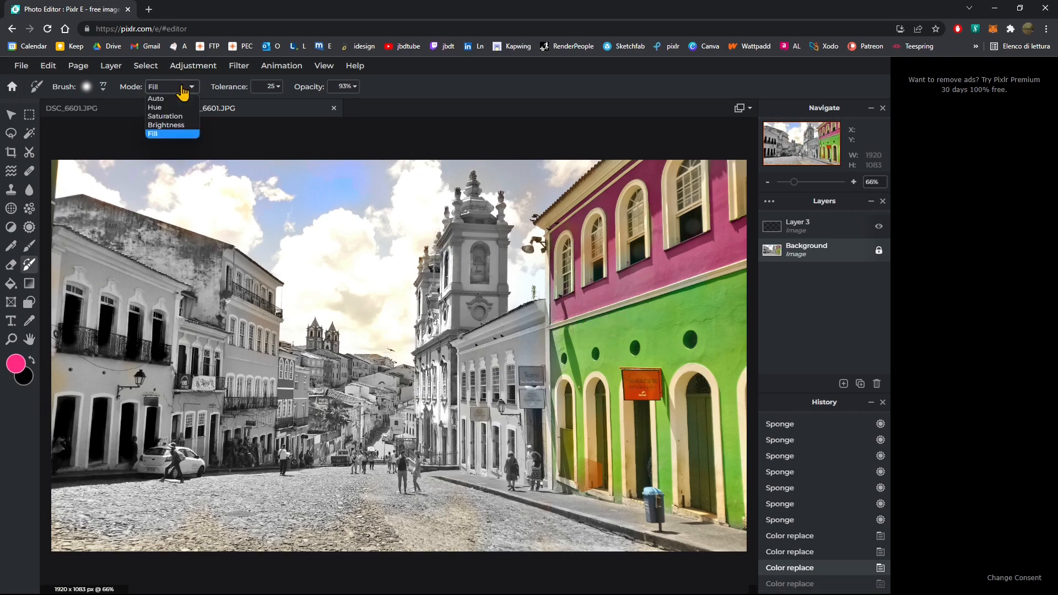
left_click(157, 99)
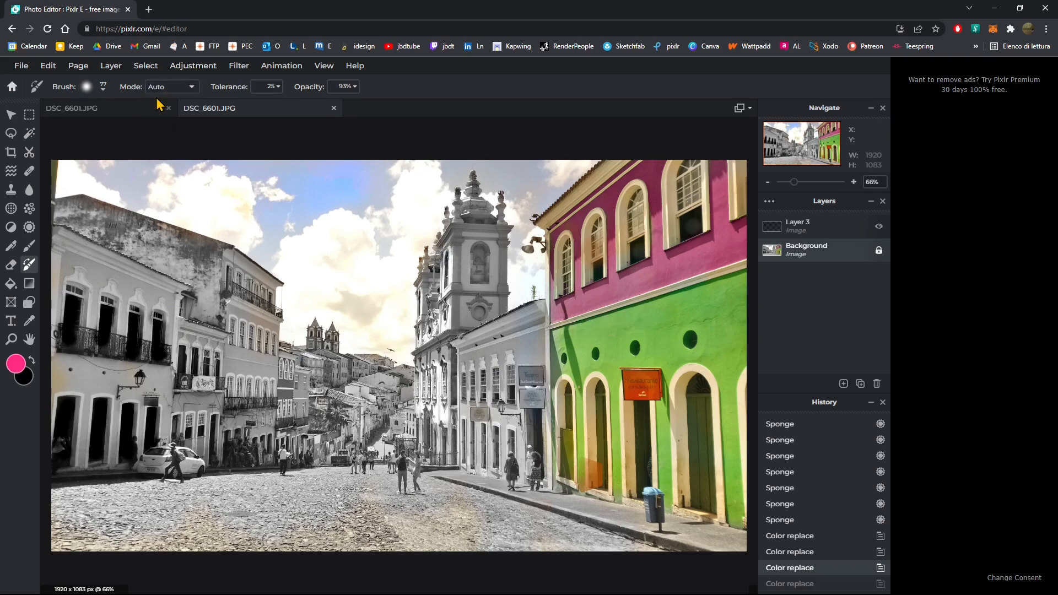
Try the Fill tool on the sky beside the church tower with pink at tolerance 32, and undo the fill.
left_click(11, 286)
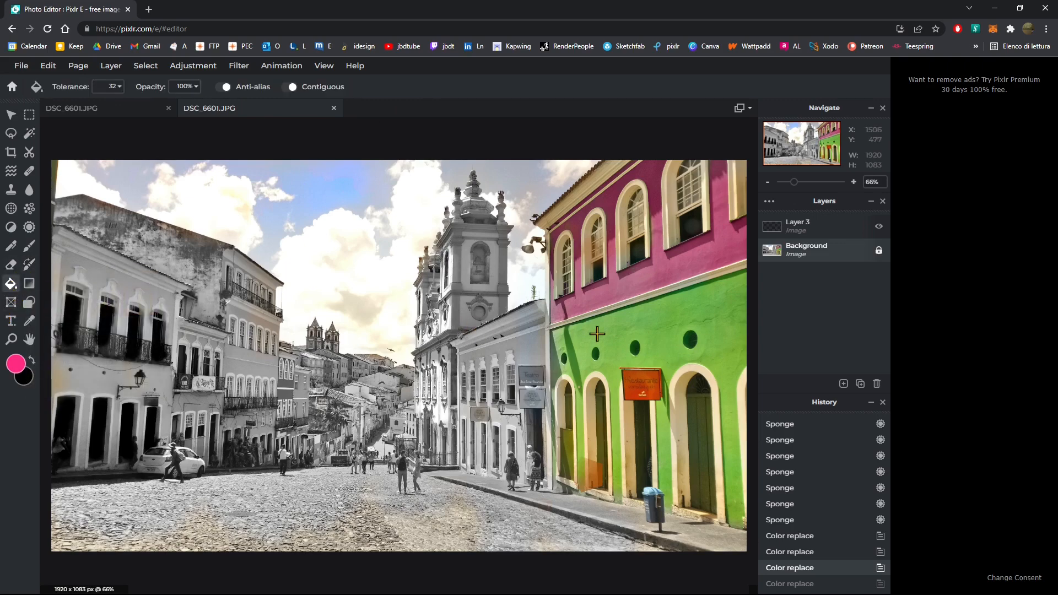
left_click(518, 174)
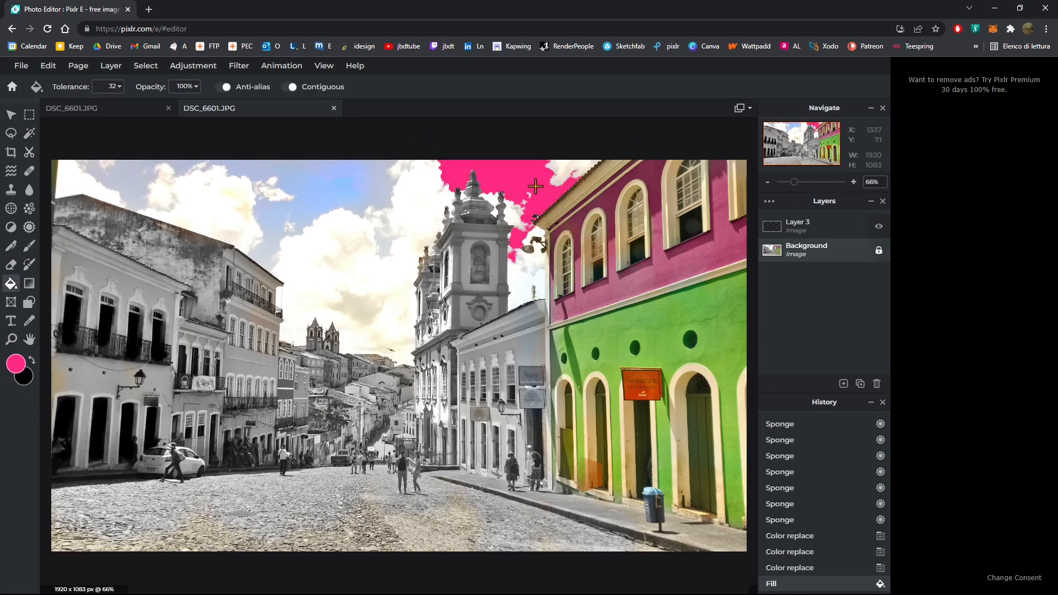
key("ctrl+z")
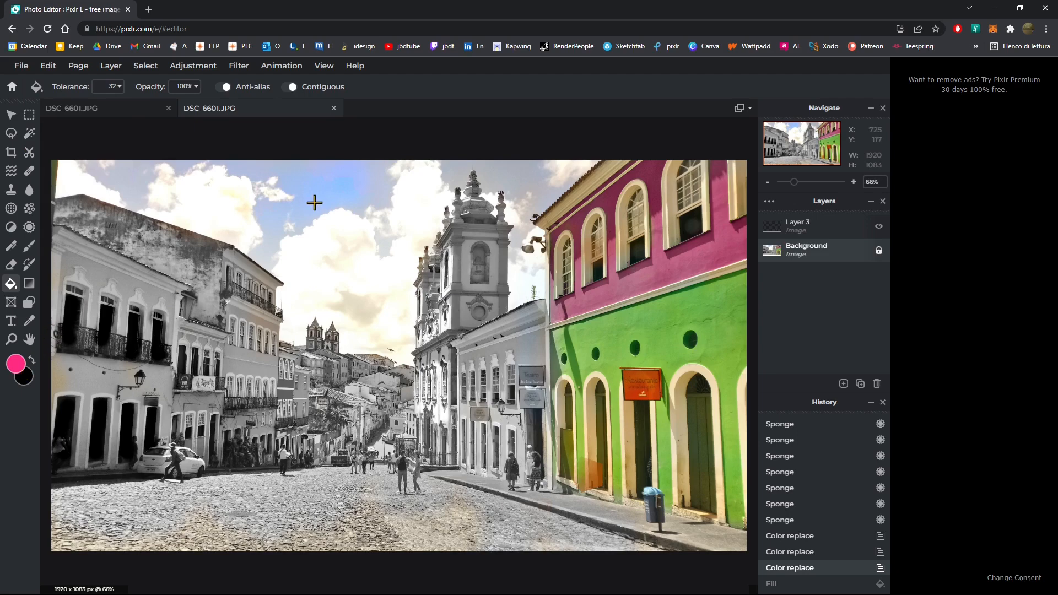
Set the foreground colour to a bright turquoise with hue 178.
left_click(15, 364)
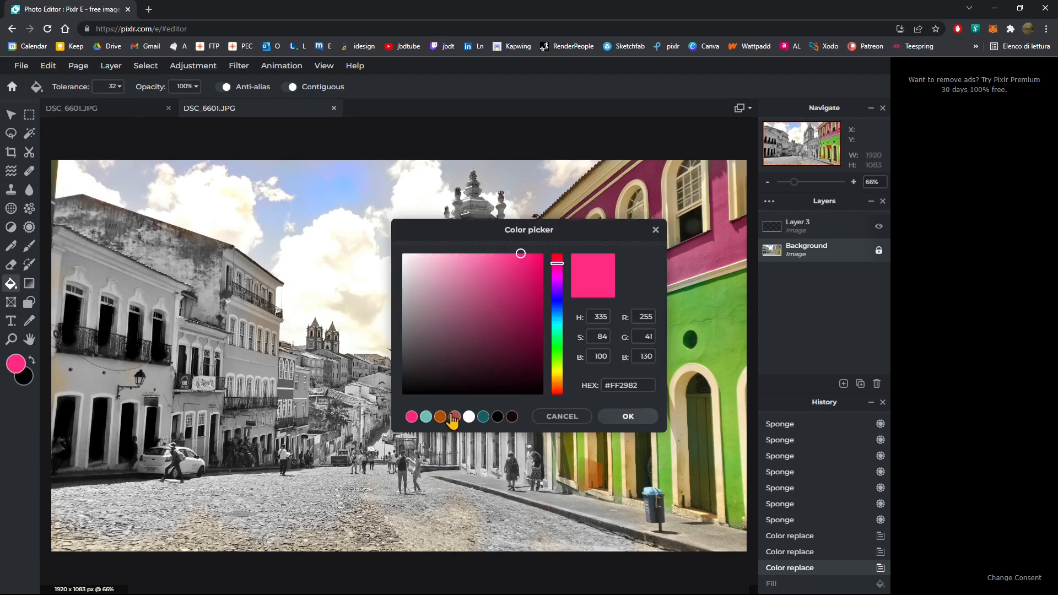
left_click(483, 416)
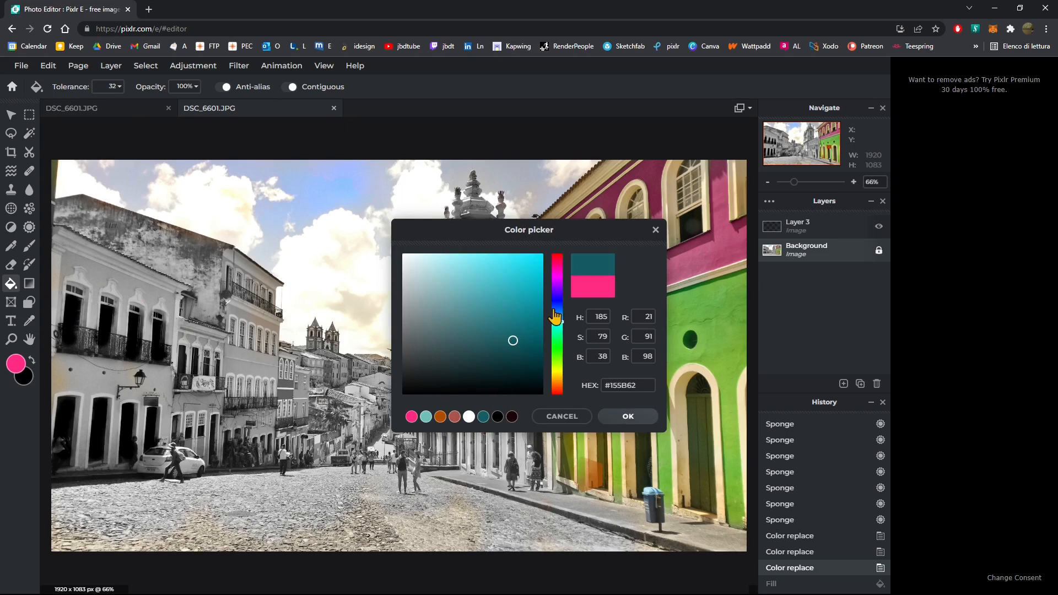
left_click_drag(557, 321, 557, 301)
left_click(486, 307)
mouse_move(486, 307)
left_mouse_down()
mouse_move(437, 282)
mouse_move(487, 282)
mouse_move(467, 383)
mouse_move(450, 344)
mouse_move(487, 305)
left_mouse_up()
left_click(483, 417)
left_click(473, 287)
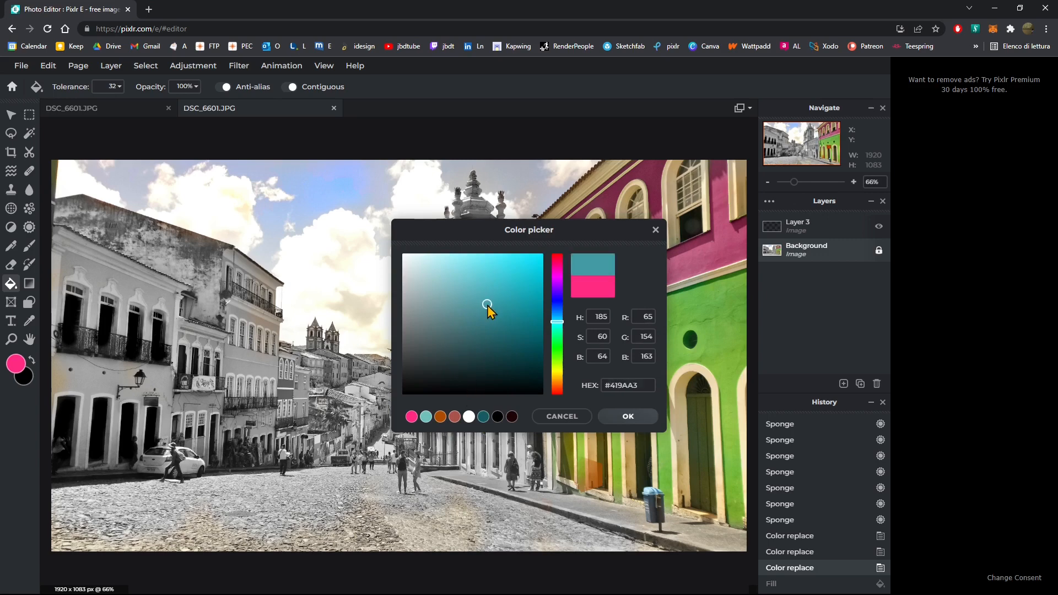
left_click_drag(557, 322, 558, 325)
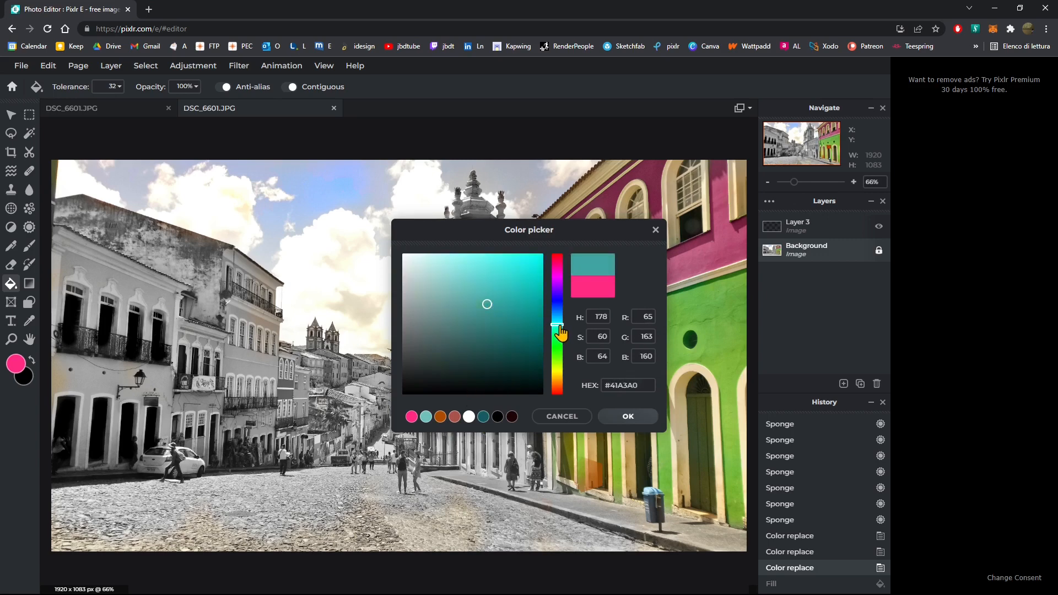
left_click(501, 275)
left_click(620, 418)
Try filling three sky areas between the clouds with turquoise at 100% opacity, and undo the fills.
left_click(352, 187)
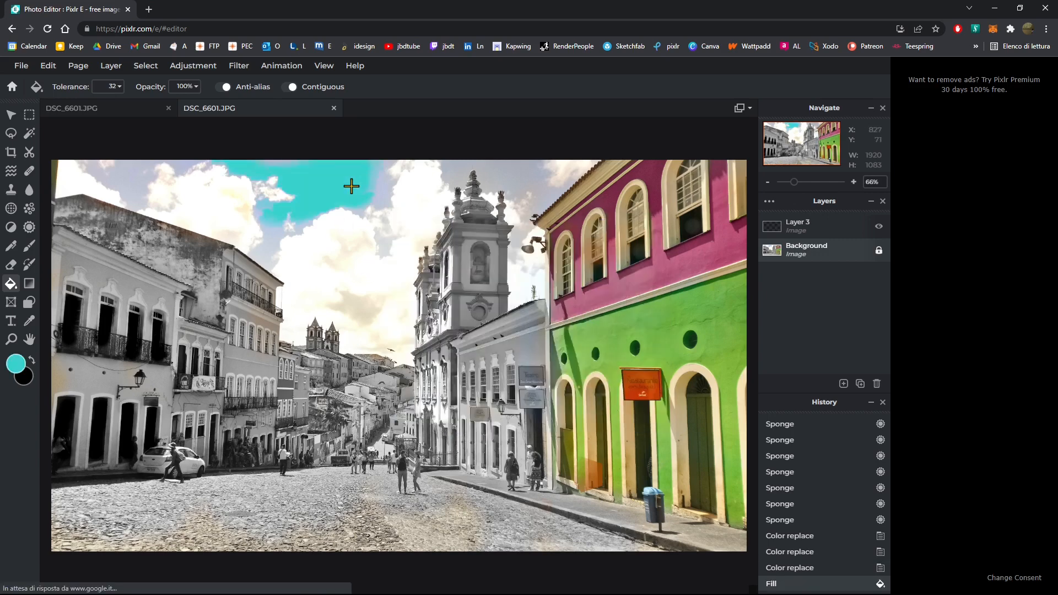
left_click(465, 172)
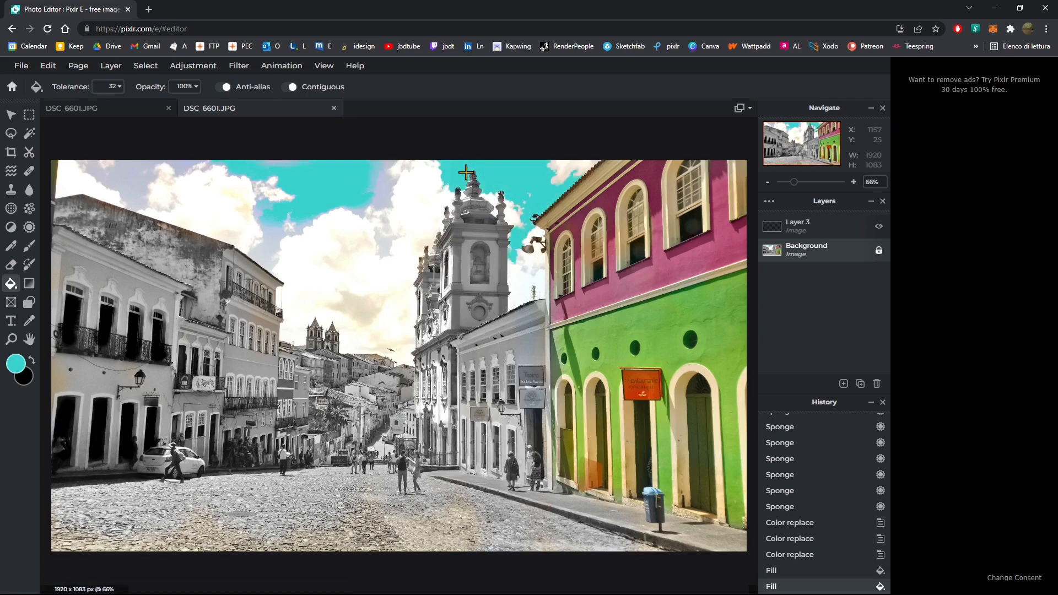
left_click(130, 179)
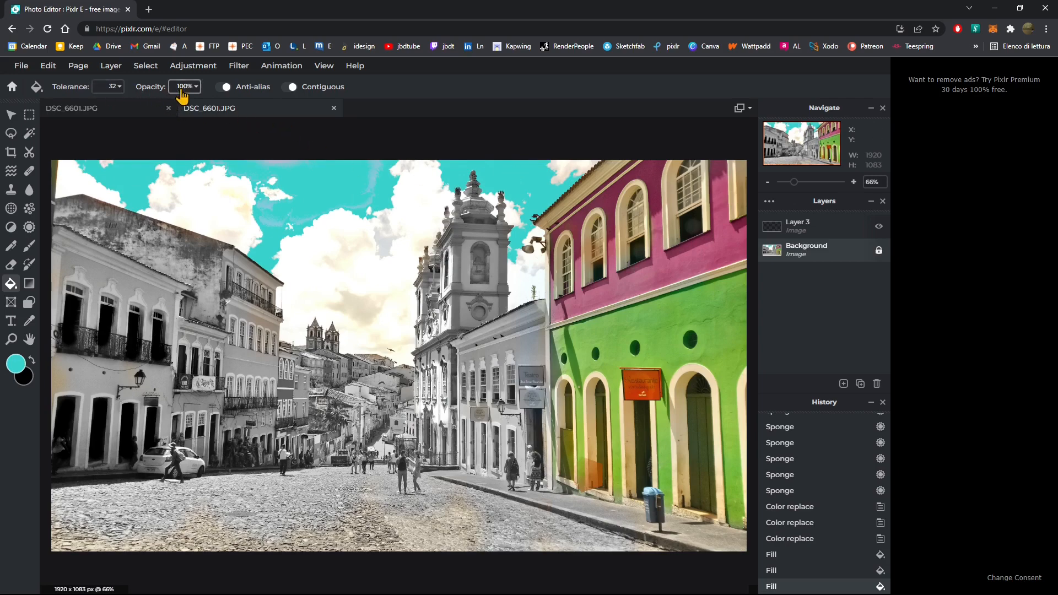
key("ctrl+z")
key("ctrl+z")
key("ctrl+z")
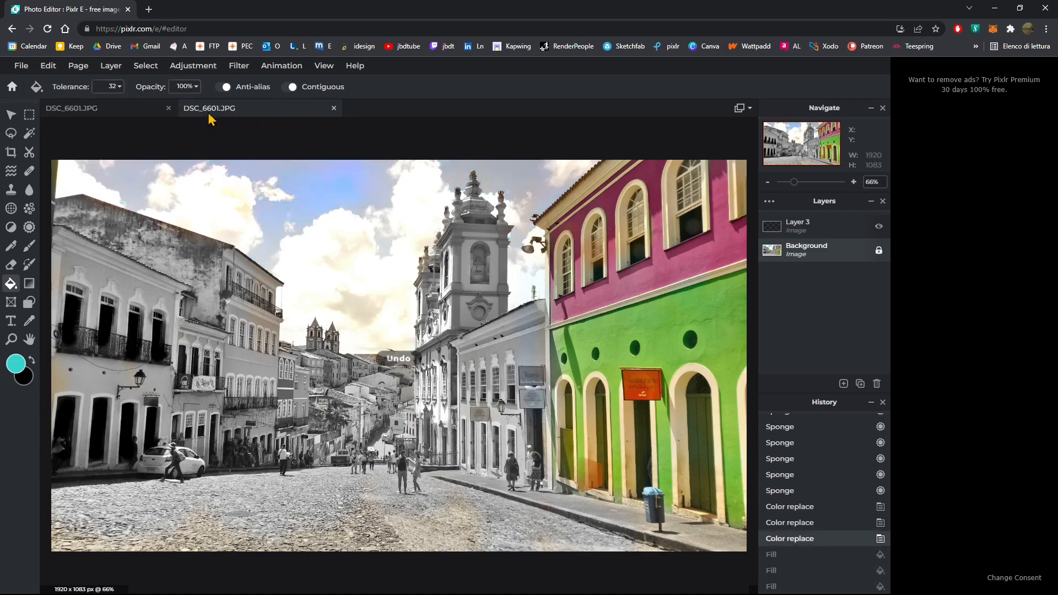
Set the fill opacity to 72% and fill the blue and grey sky areas around the clouds with turquoise.
left_click(188, 87)
left_click_drag(178, 107, 141, 109)
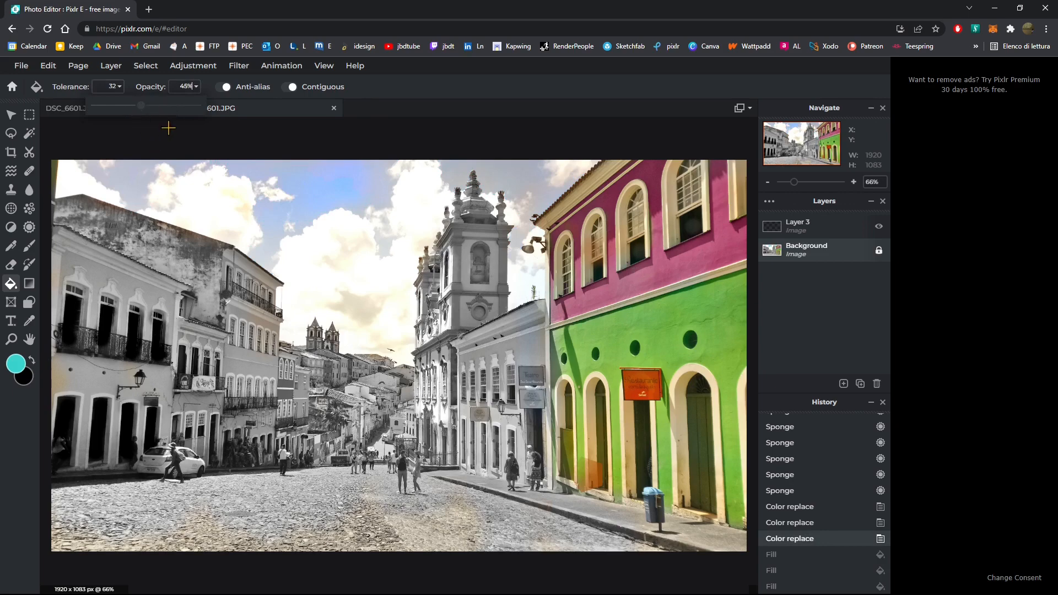
left_click(141, 168)
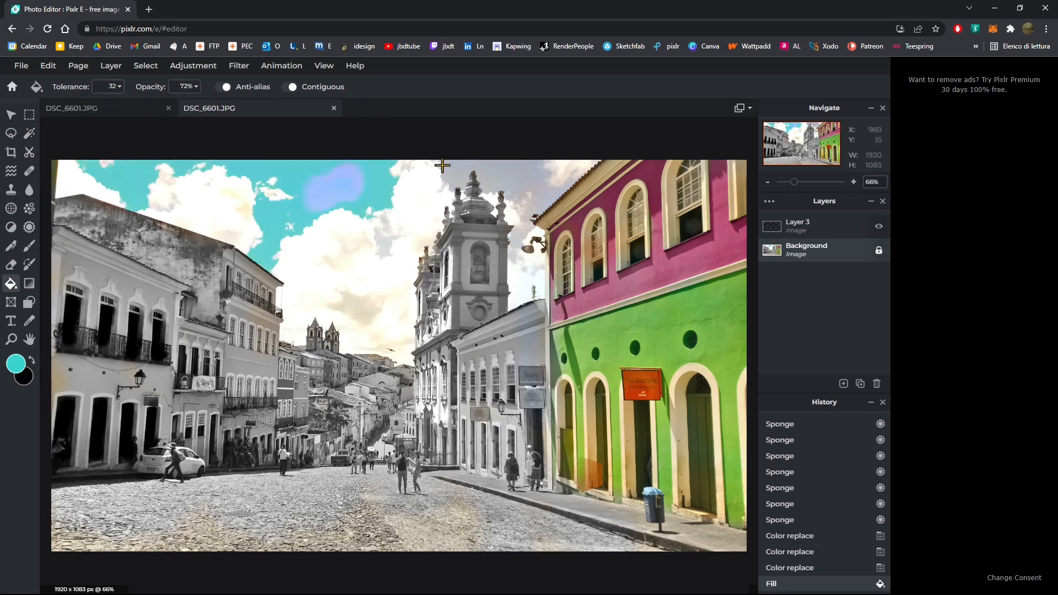
left_click(488, 169)
left_click(350, 187)
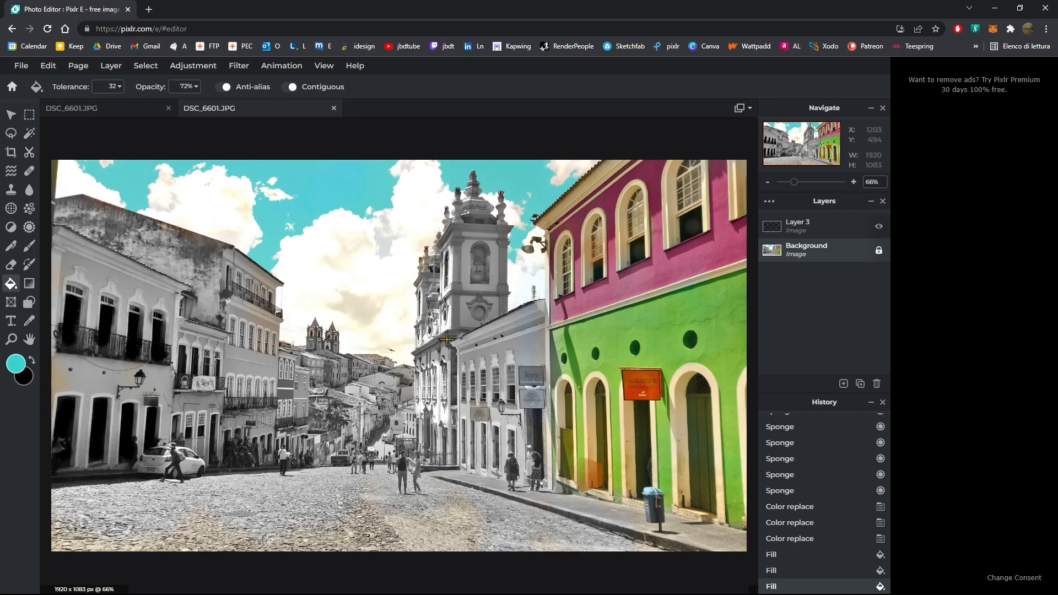
Turn off Contiguous and fill the sky between the clouds with turquoise again.
left_click(289, 87)
left_click(293, 87)
left_click(332, 182)
Try a fill tolerance of 138 on the sky with Contiguous off, and undo the fill.
left_click(113, 86)
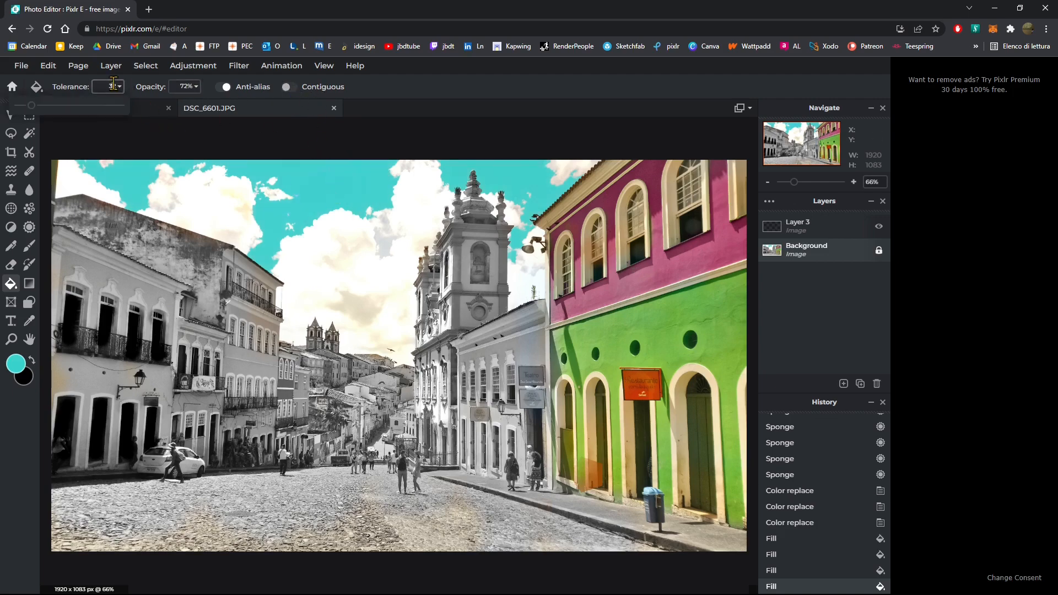
left_click_drag(122, 108, 74, 108)
left_click(339, 188)
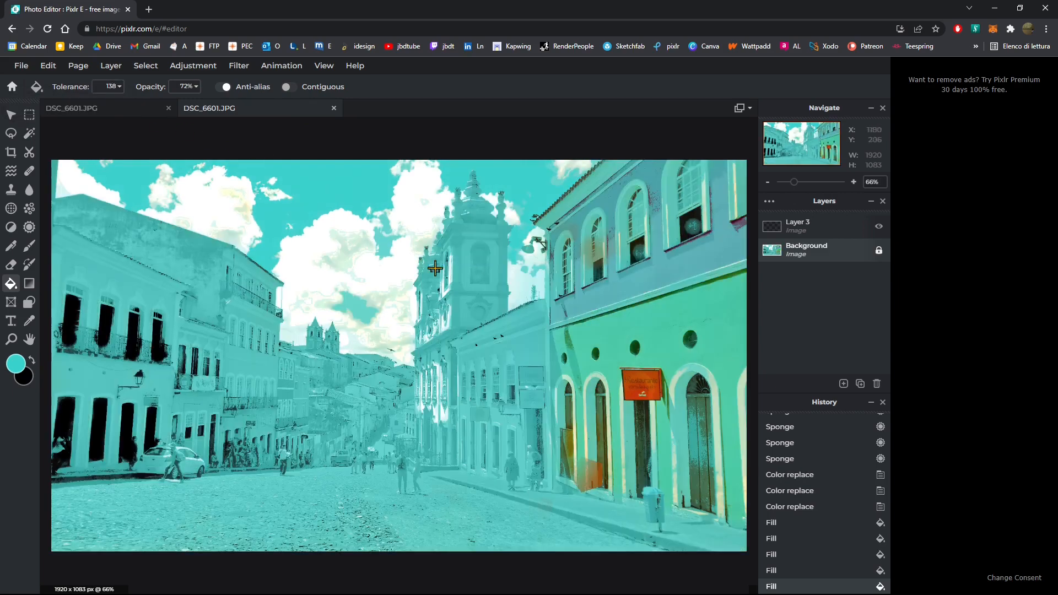
key("ctrl+z")
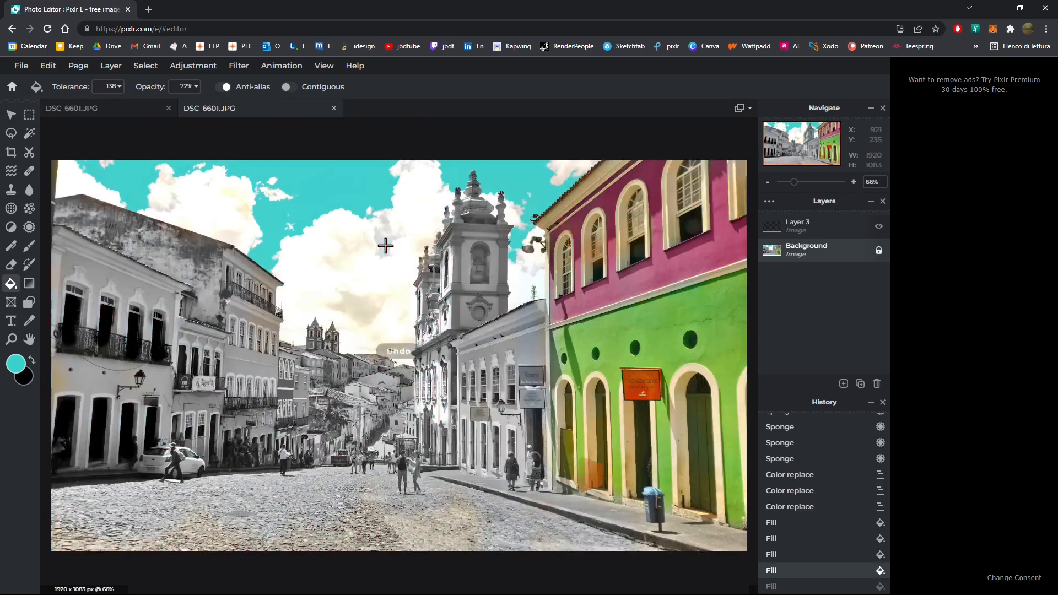
Set the fill tolerance to 35 and refill three parts of the sky with turquoise.
left_click_drag(74, 105, 32, 106)
left_click(129, 175)
left_click(386, 168)
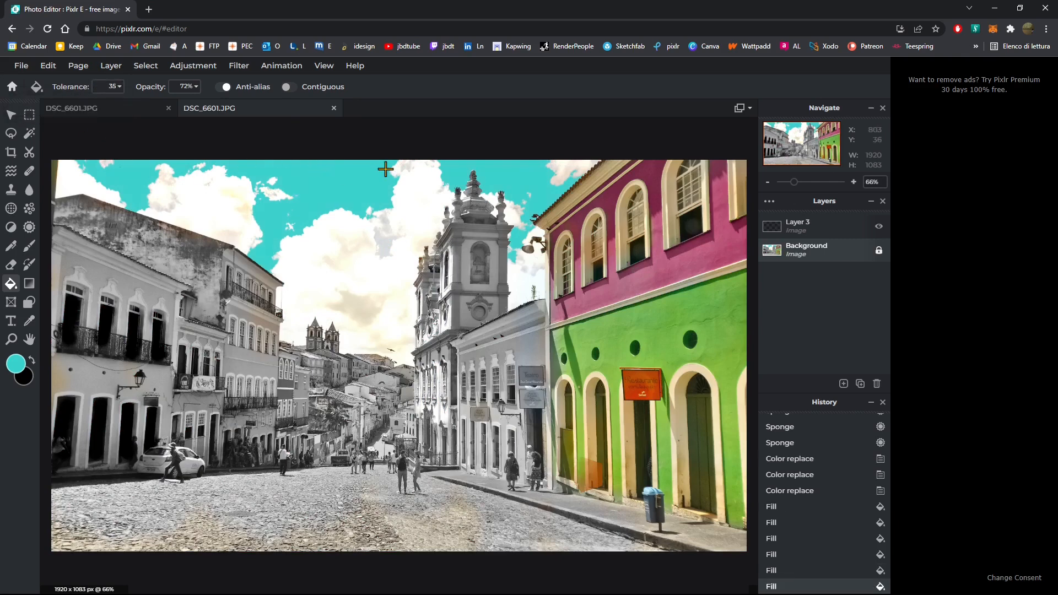
left_click(501, 170)
Set the fill tolerance to 50 and fill the sky above the clouds near the old buildings with turquoise.
left_click(112, 88)
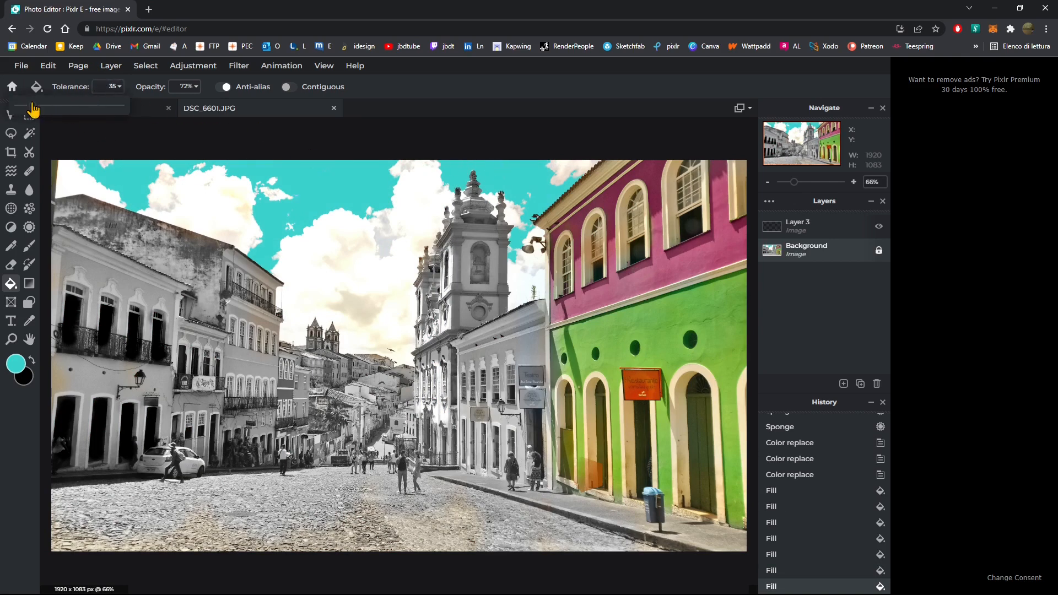
left_click_drag(32, 105, 38, 105)
left_click(120, 177)
left_click(255, 174)
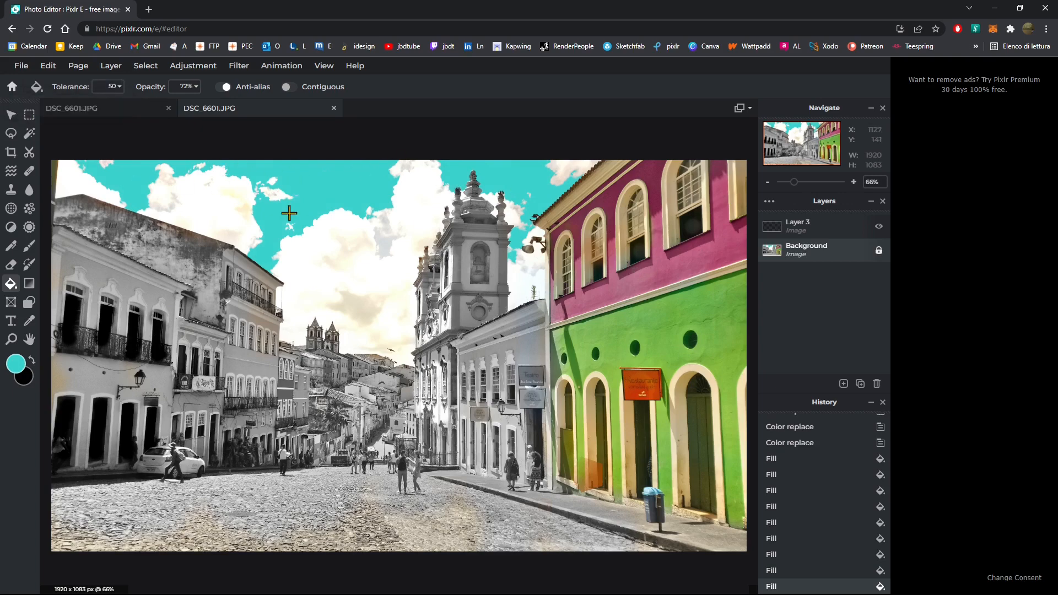
Try a fill tolerance of 94 on the turquoise sky, and undo the fill.
left_click(113, 87)
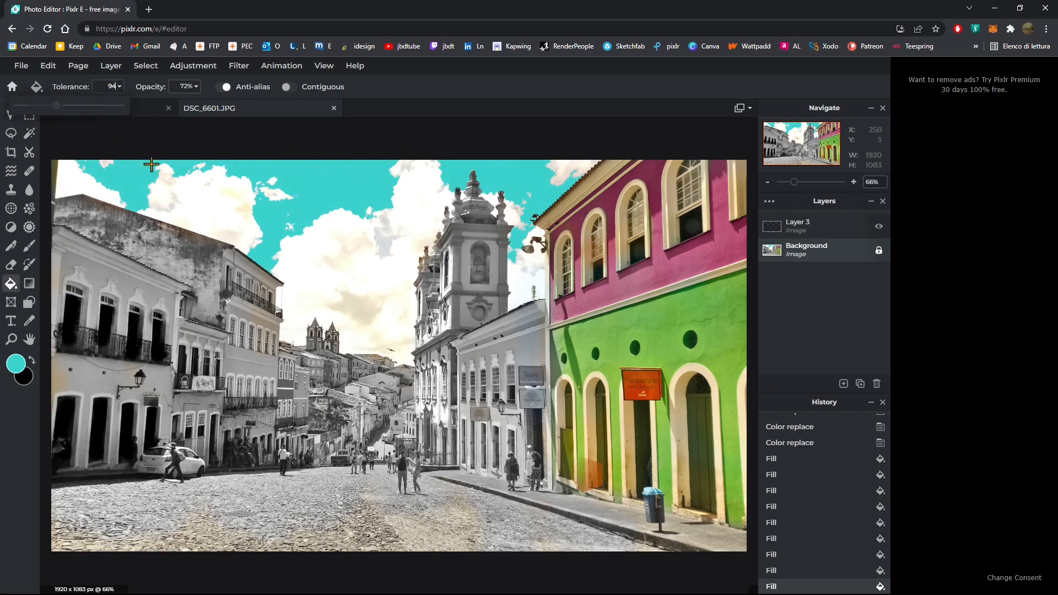
left_click(276, 175)
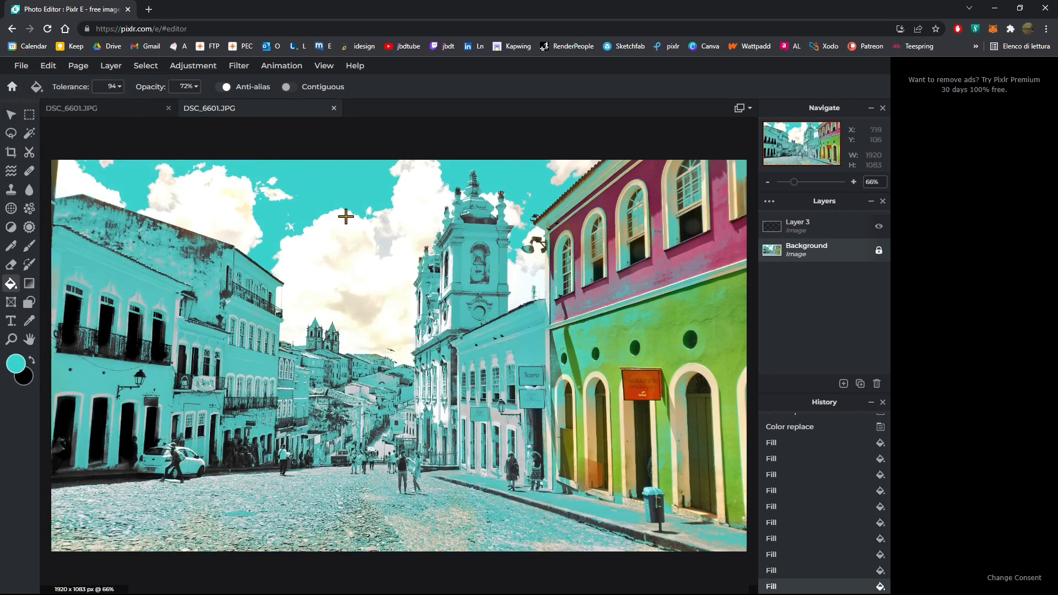
key("ctrl+z")
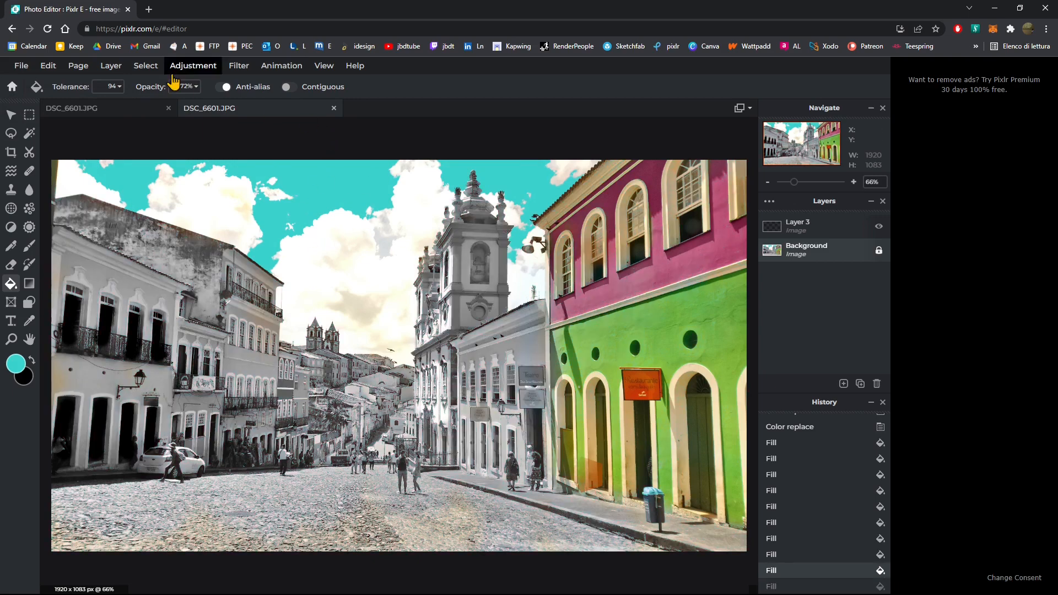
Draw a linear turquoise-to-black gradient at 100% opacity down the whole image on Layer 3.
left_click(27, 287)
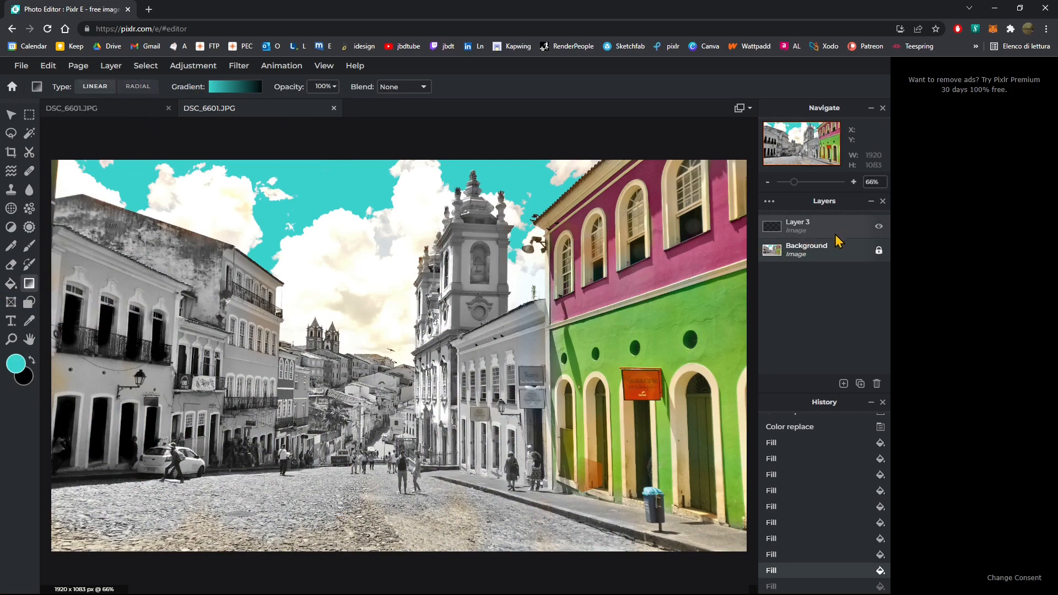
left_click(801, 226)
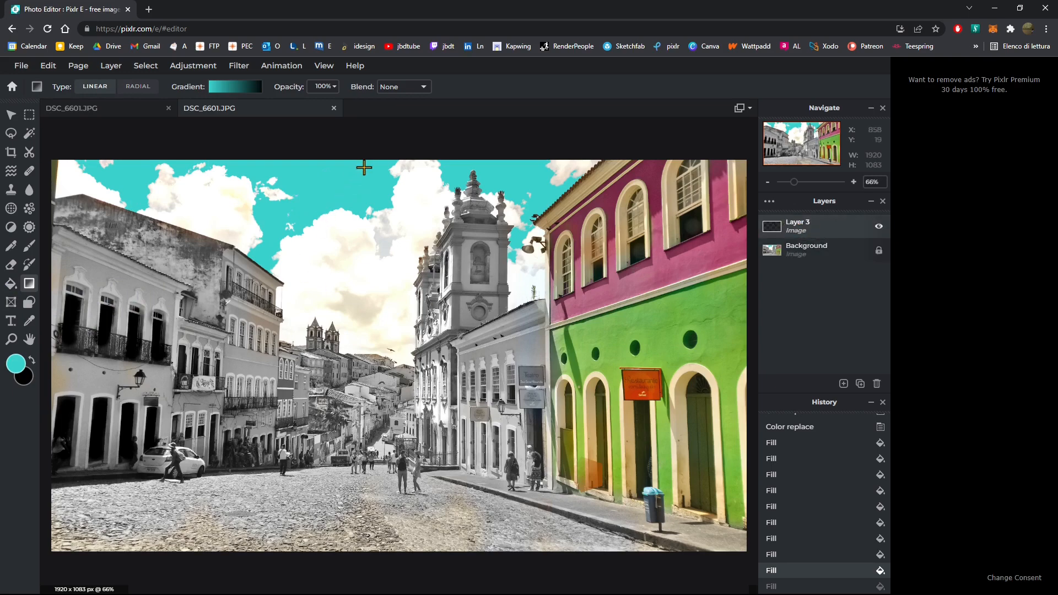
left_click_drag(364, 167, 638, 363)
left_click_drag(396, 320, 347, 521)
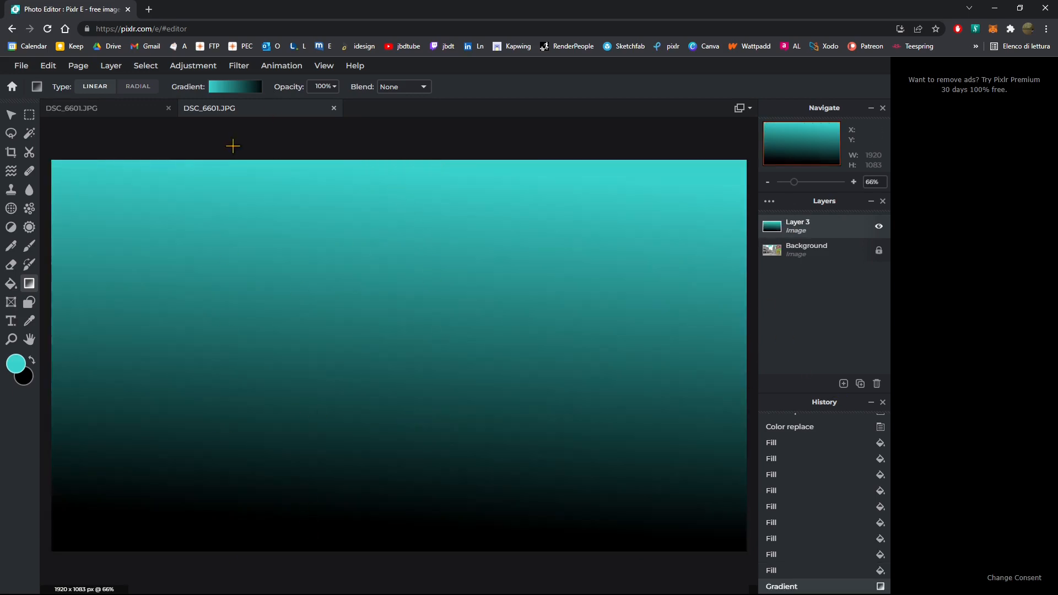
Undo the opaque gradient and draw a linear one at 48% opacity from the street up to the sky.
left_click(329, 89)
mouse_move(282, 107)
left_mouse_down()
mouse_move(260, 108)
mouse_move(276, 112)
left_mouse_up()
key("ctrl+z")
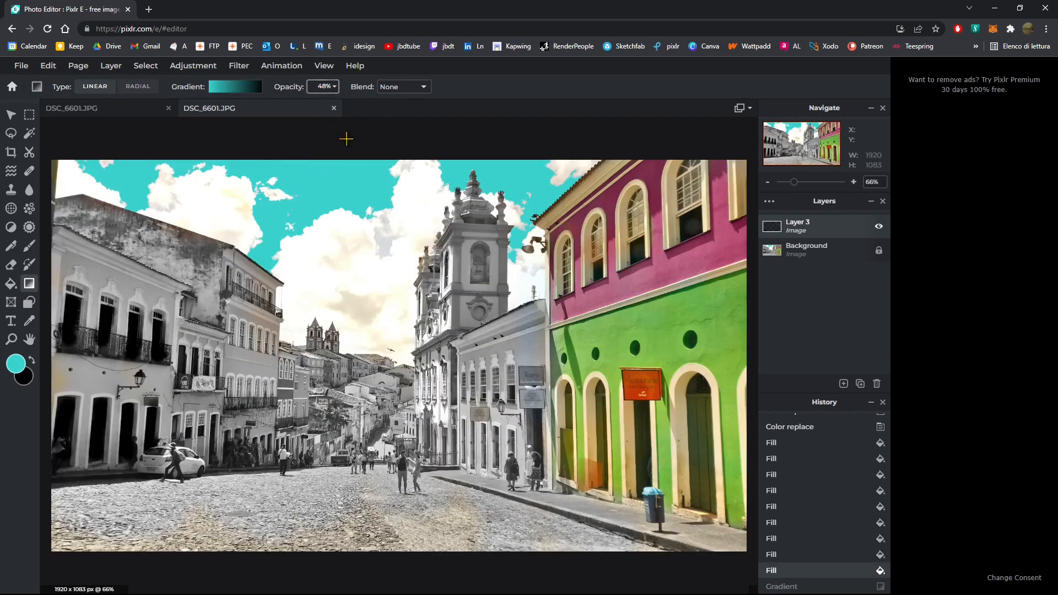
left_click_drag(358, 533, 371, 190)
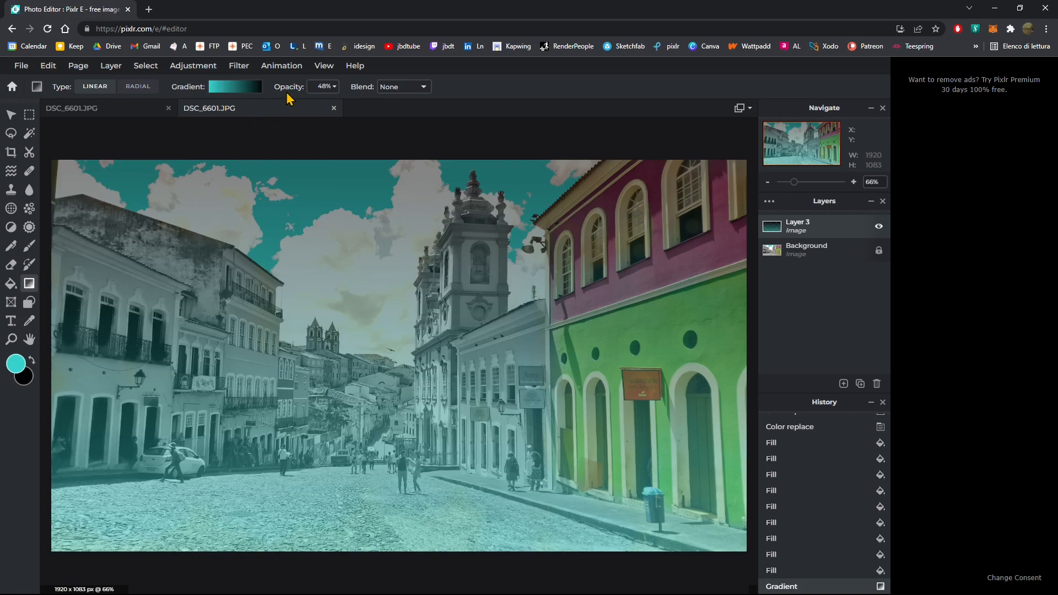
Draw two radial gradients outward from the middle of the photo on Layer 3, at 48% and 19% opacity.
left_click(134, 87)
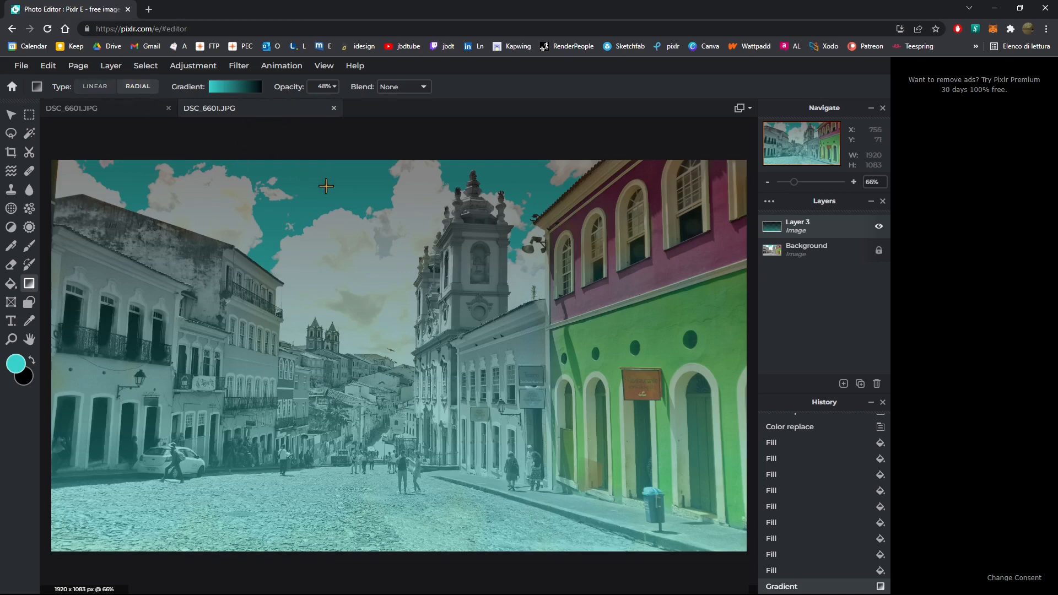
left_click_drag(366, 324, 190, 326)
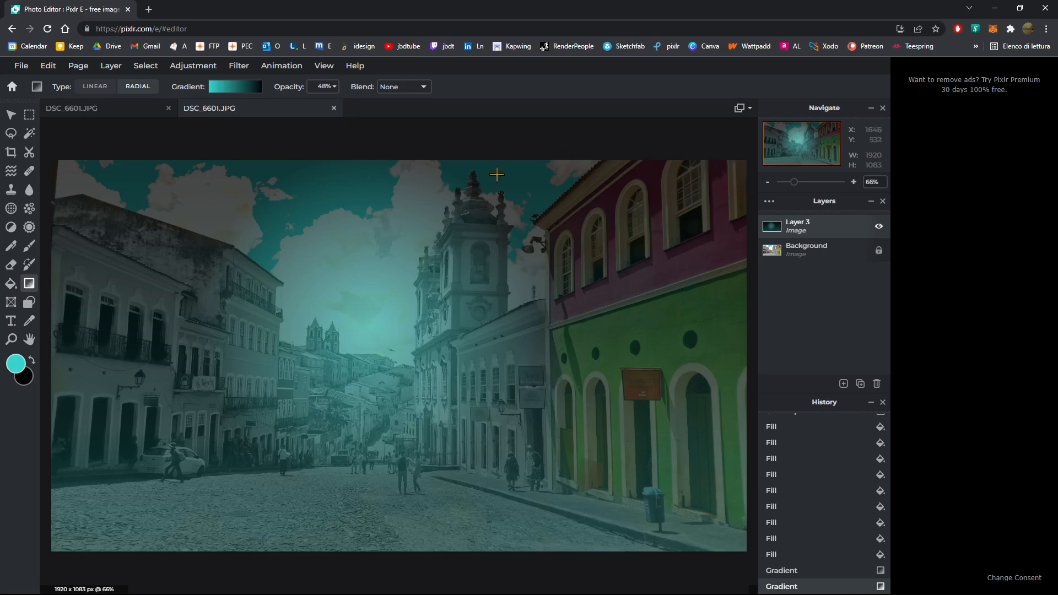
left_click(331, 87)
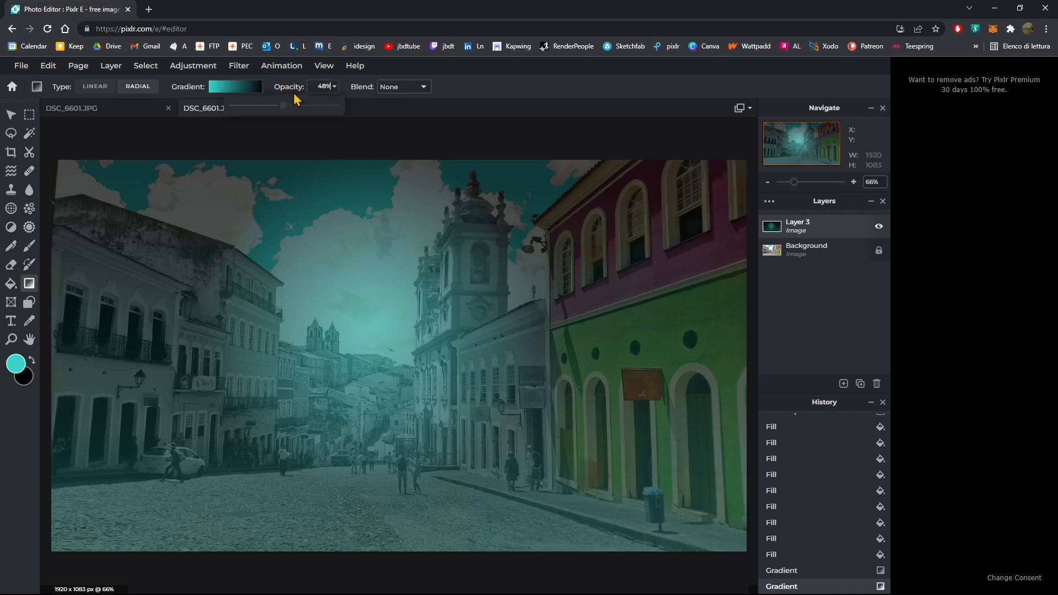
left_click_drag(292, 106, 253, 111)
left_click_drag(375, 356, 385, 479)
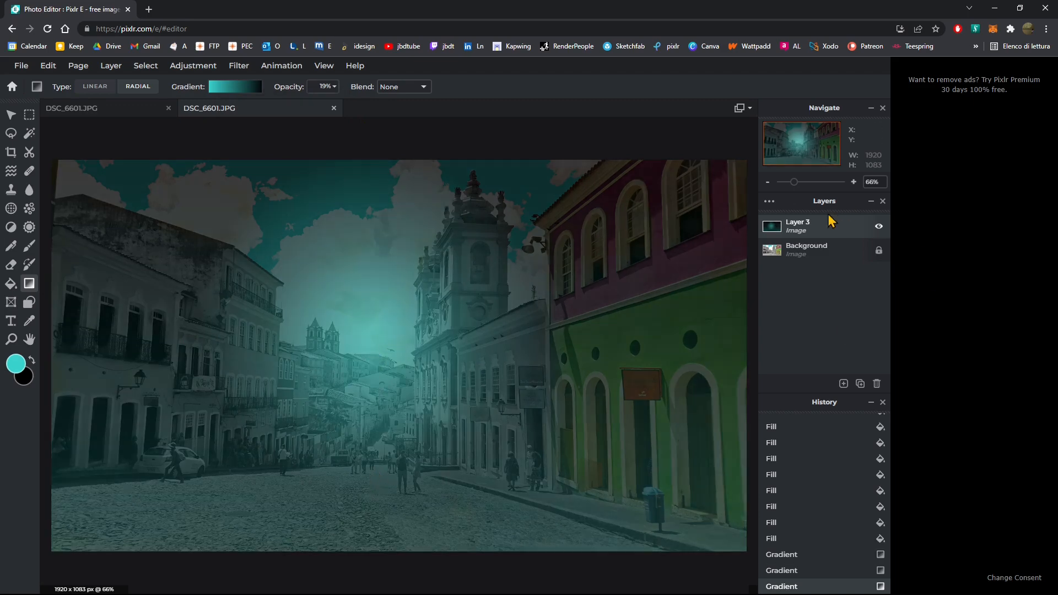
Open Layer 3's settings and try the Overlay and Screen blend modes on the gradient layer.
left_click(801, 227)
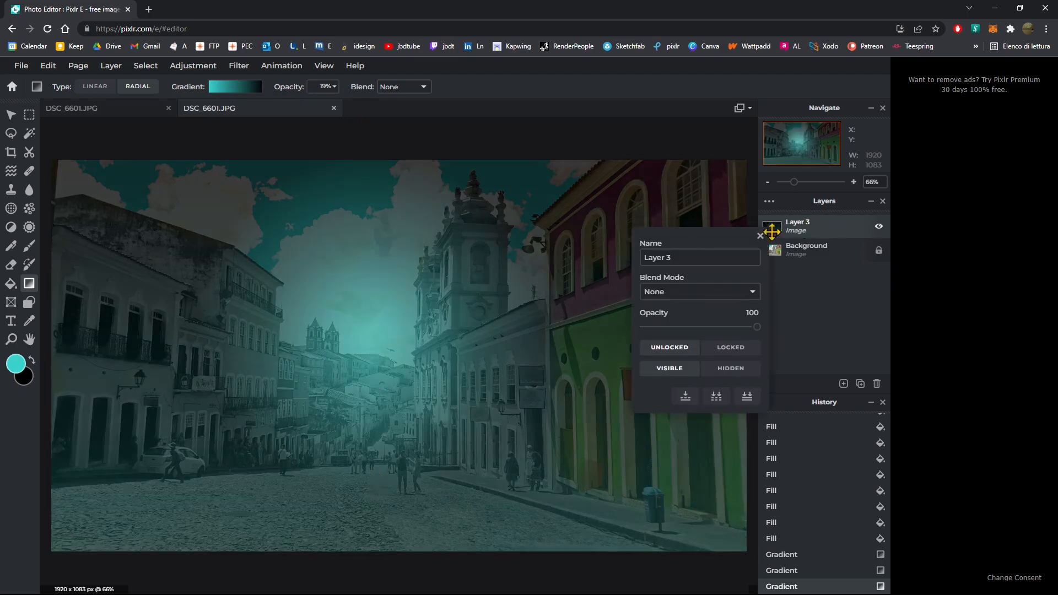
left_click(650, 292)
left_click(667, 344)
left_click(675, 296)
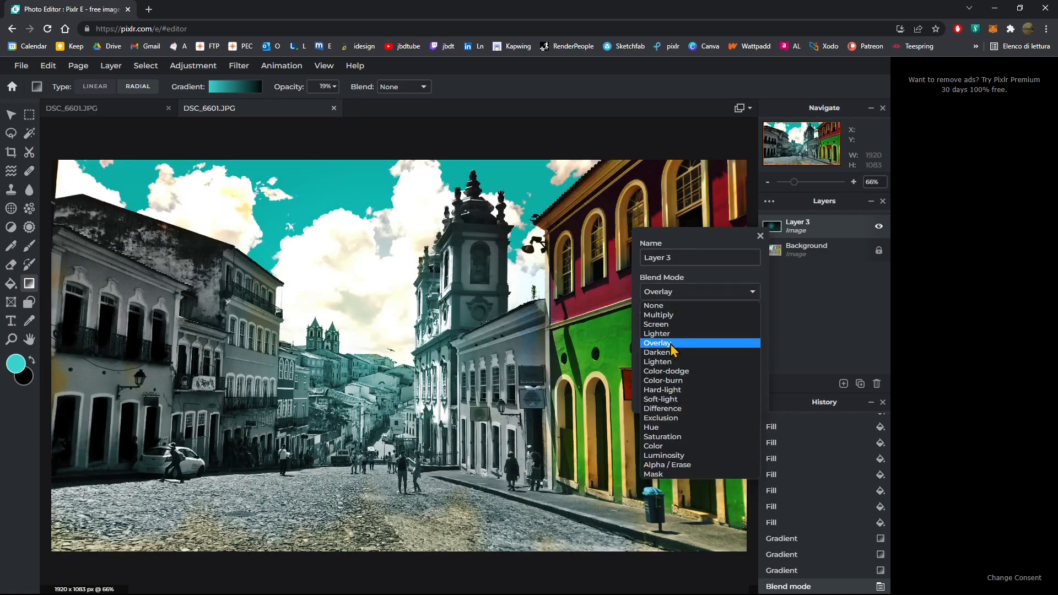
left_click(671, 344)
left_click(668, 295)
left_click(661, 323)
Try the Color-burn, Hard-light and Hue blend modes on Layer 3.
left_click(668, 294)
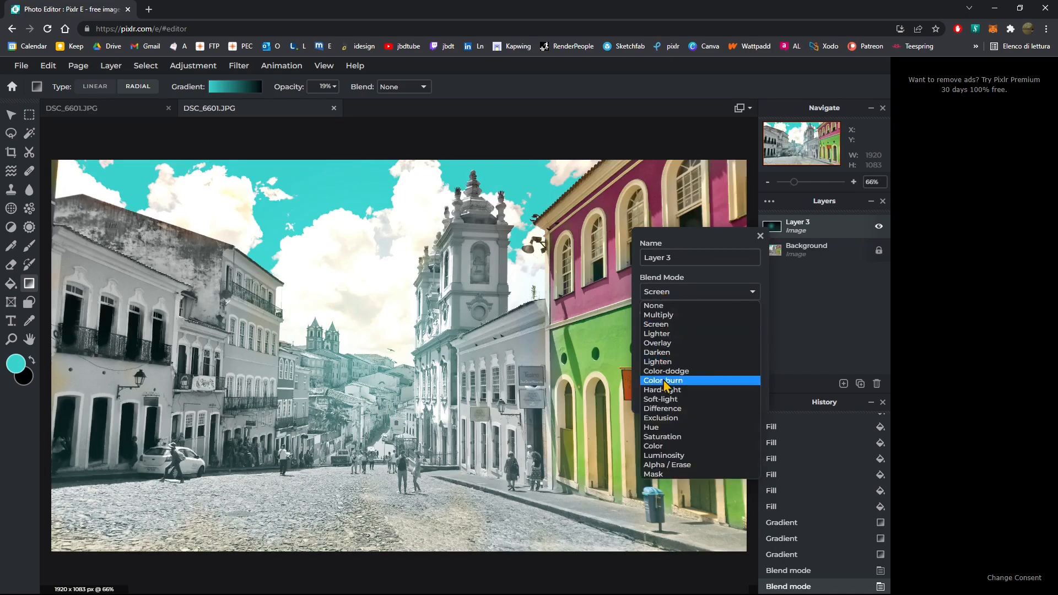
left_click(665, 380)
left_click(664, 292)
left_click(672, 389)
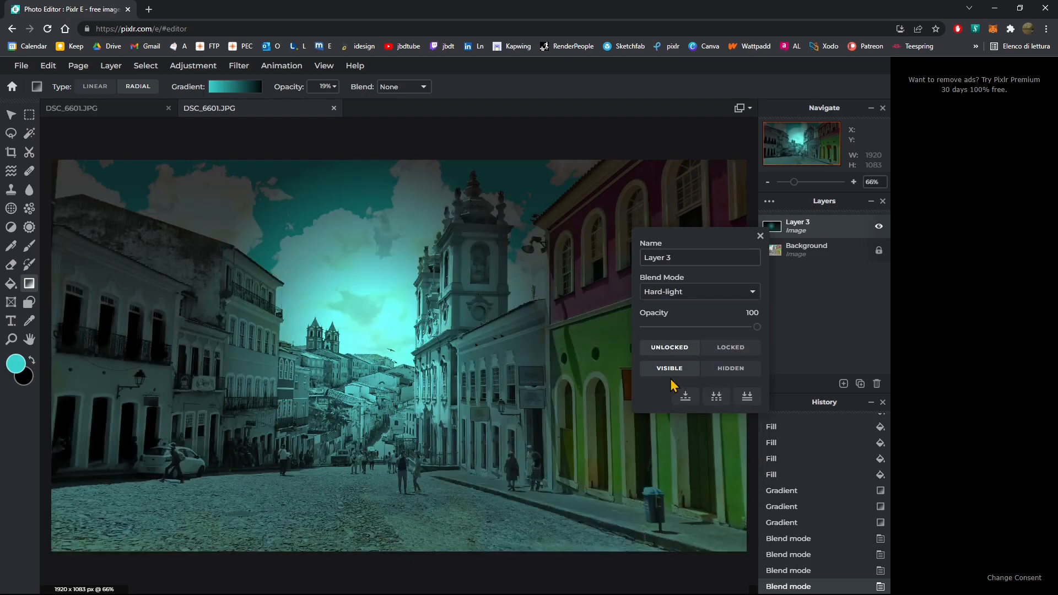
left_click(673, 289)
left_click(669, 432)
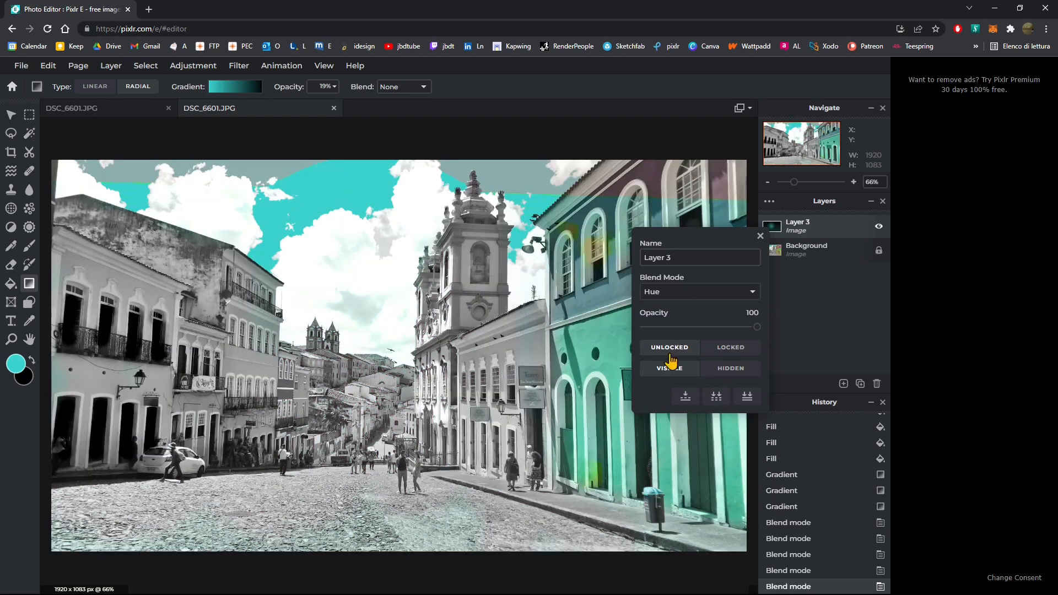
Try the Alpha / Erase, Color, Darken and Lighter blend modes on Layer 3.
left_click(659, 295)
left_click(667, 465)
left_click(668, 294)
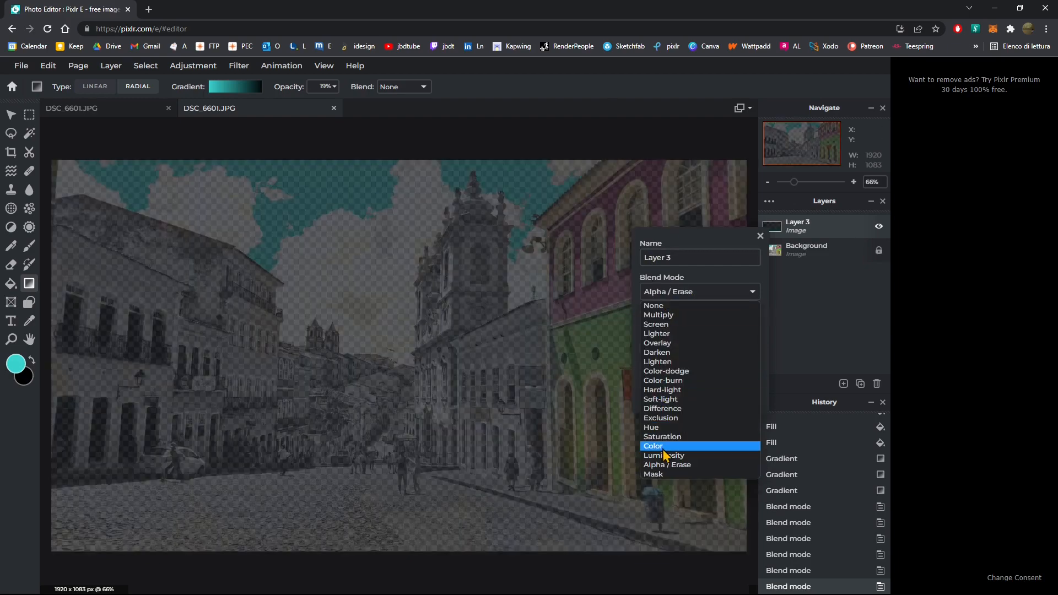
left_click(663, 448)
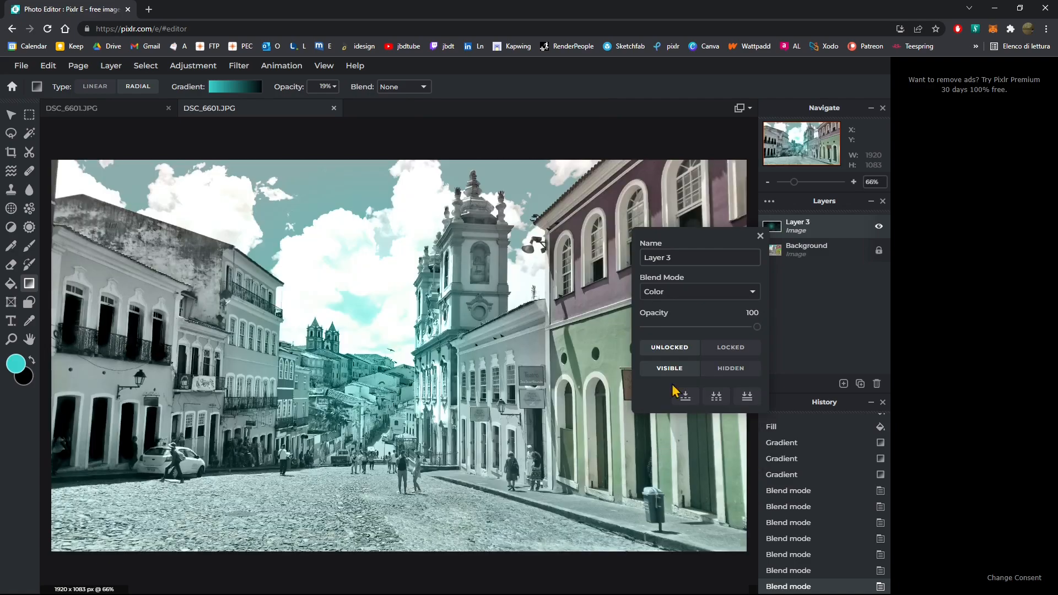
left_click(667, 291)
left_click(658, 352)
left_click(676, 296)
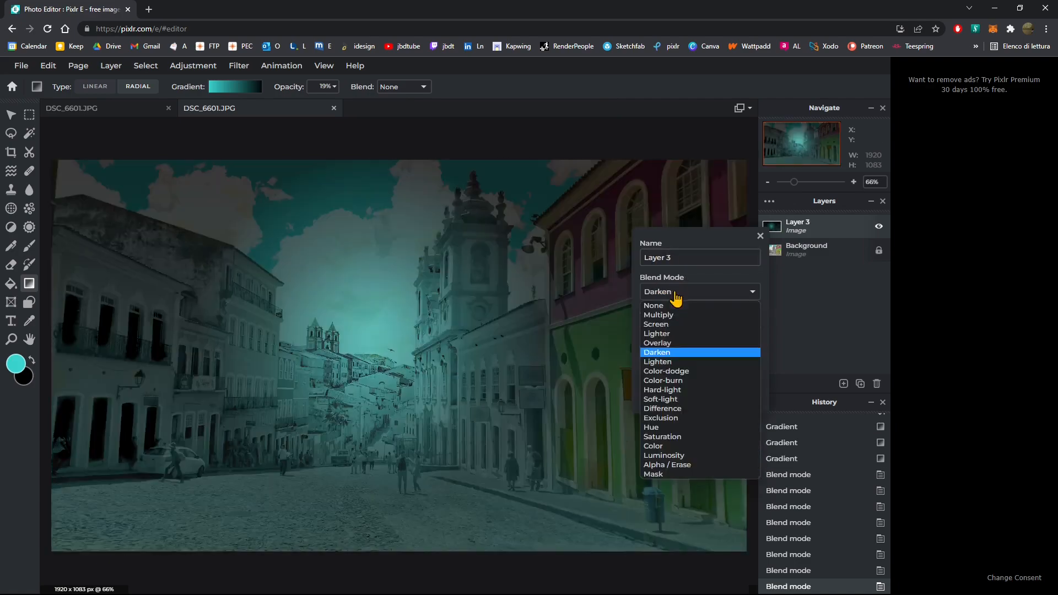
left_click(658, 333)
Set Layer 3's blend mode to Screen, lower its opacity to 17, and close the layer settings.
left_click(672, 298)
left_click(668, 325)
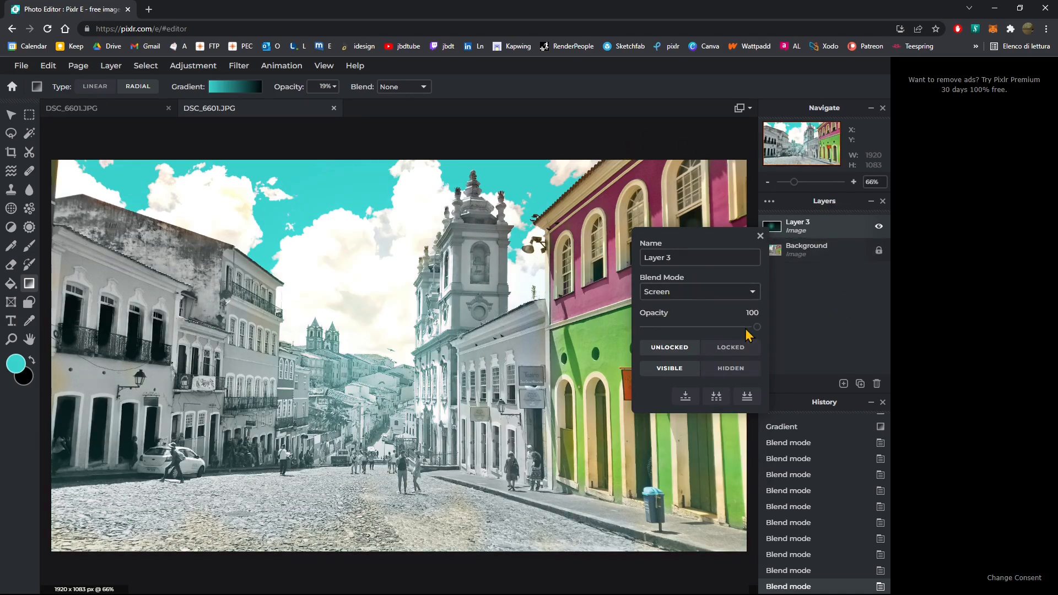
left_click_drag(745, 330, 693, 344)
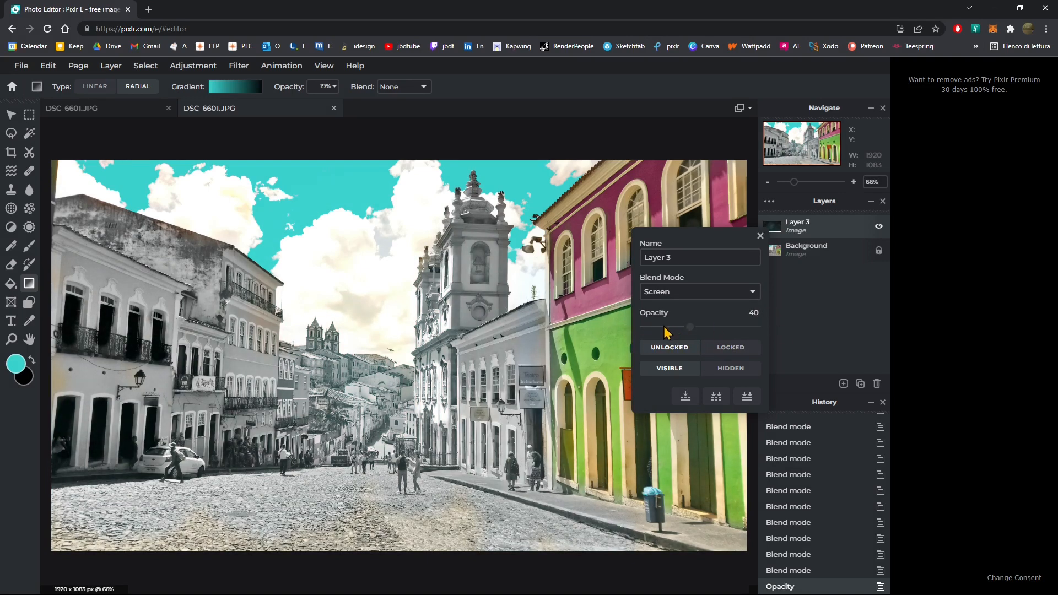
left_click(664, 328)
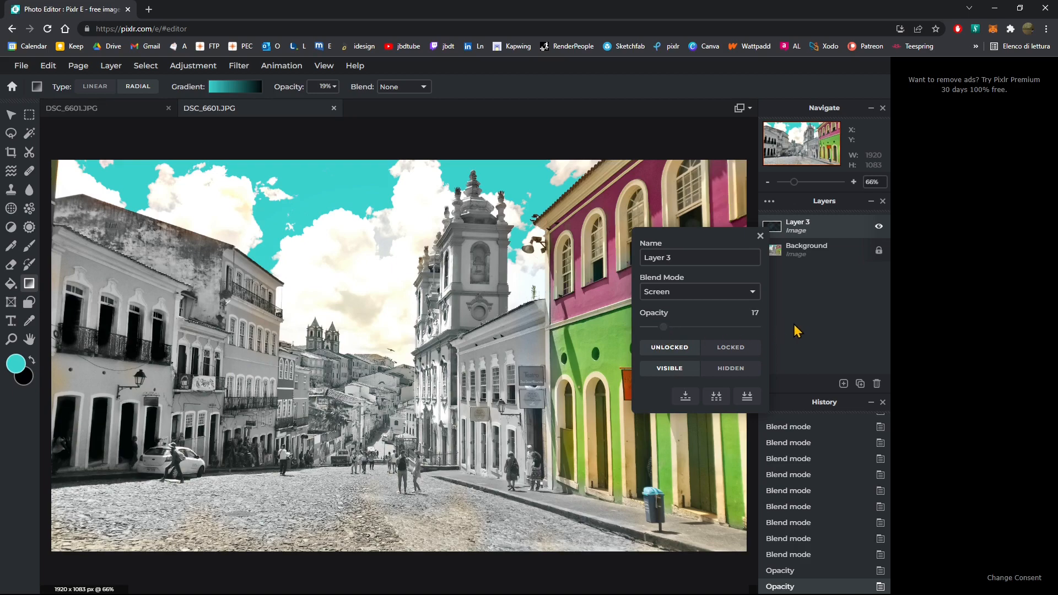
left_click(759, 238)
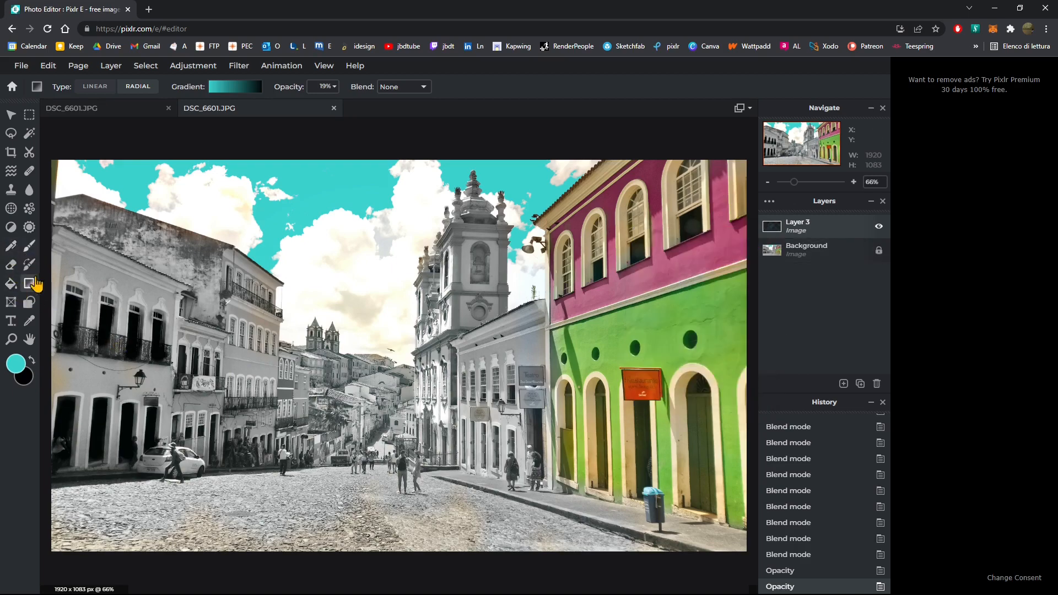